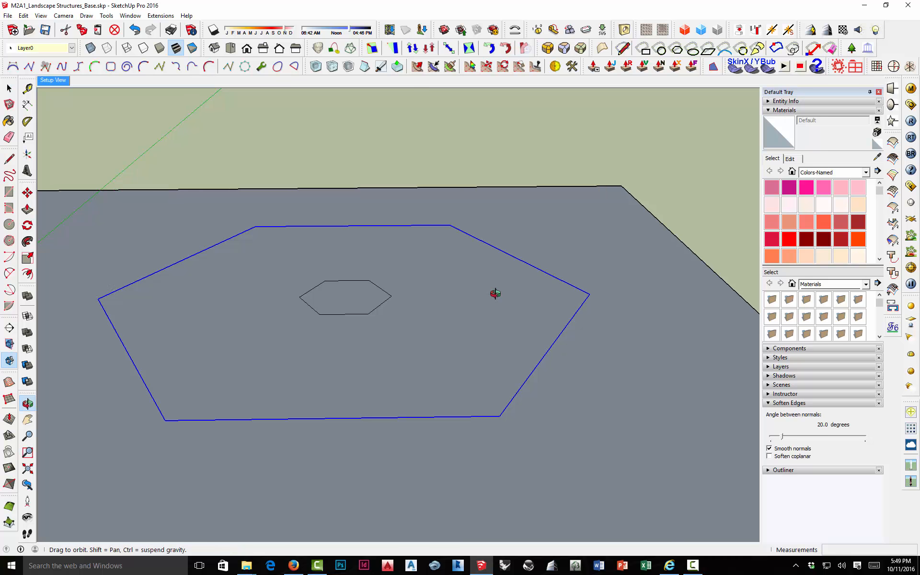
Step: Explode the large hexagon's curve into separate edges and check that the edges can be selected individually
{"action": "middle_click_drag", "start_coordinate": [493, 294], "coordinate": [570, 321]}
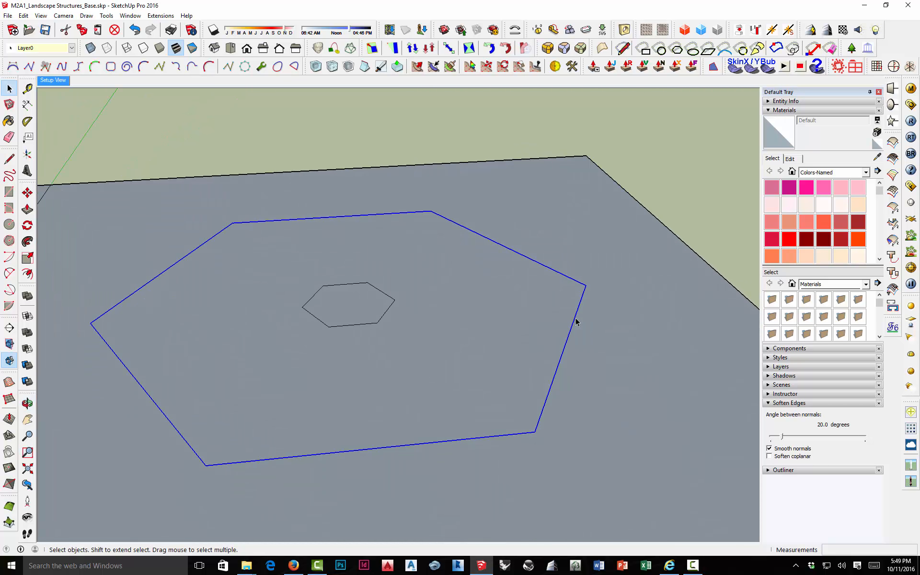
{"action": "right_click", "coordinate": [576, 320]}
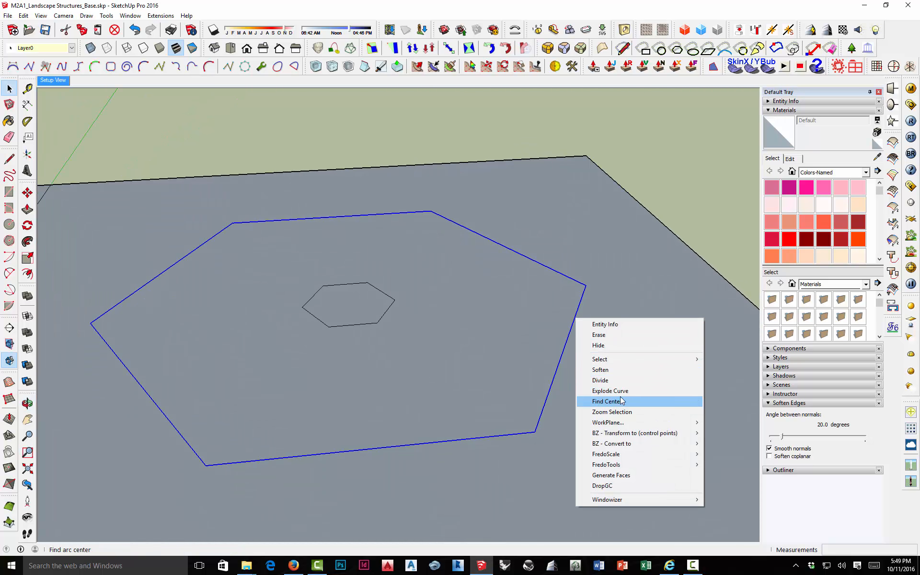
{"action": "left_click", "coordinate": [621, 401]}
{"action": "left_click", "coordinate": [573, 329]}
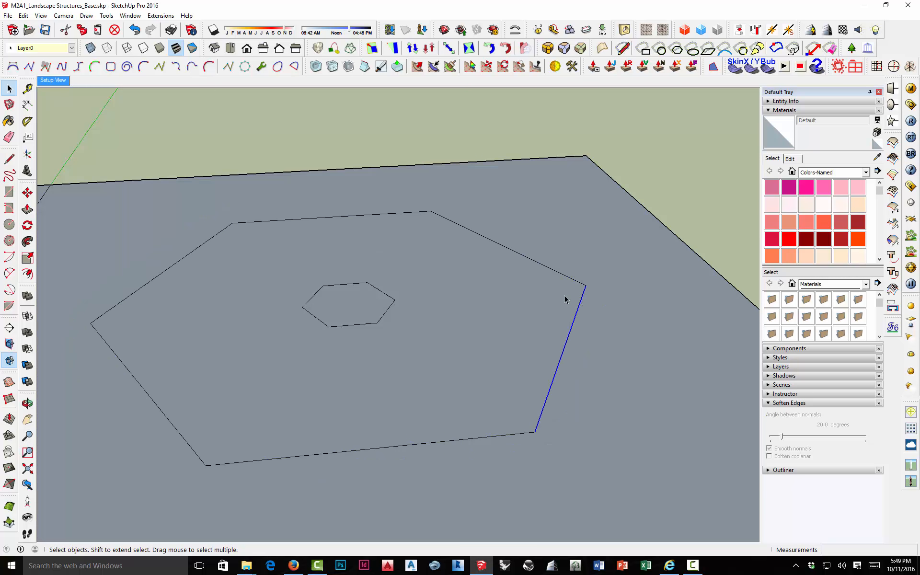
{"action": "left_click", "coordinate": [545, 270], "text": "ctrl"}
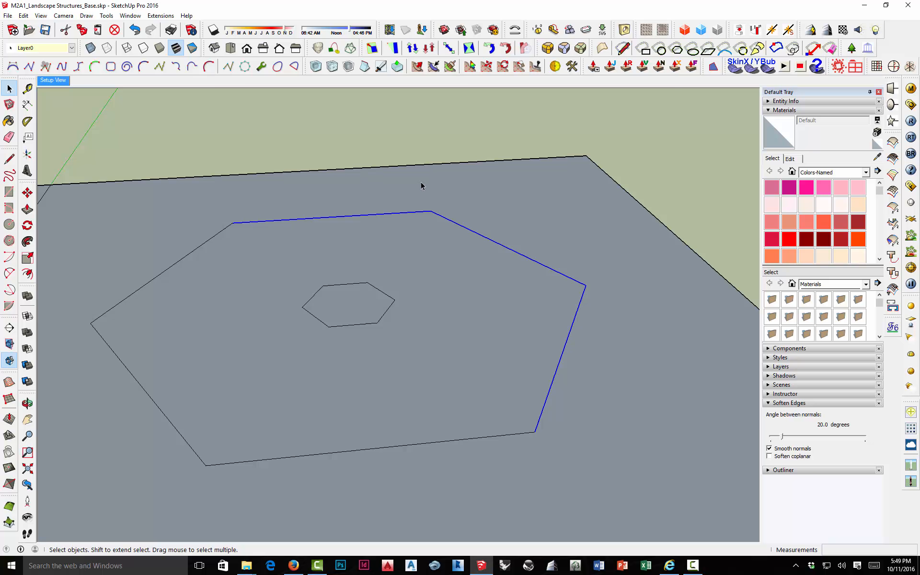
{"action": "left_click", "coordinate": [167, 19]}
{"action": "left_click", "coordinate": [113, 197]}
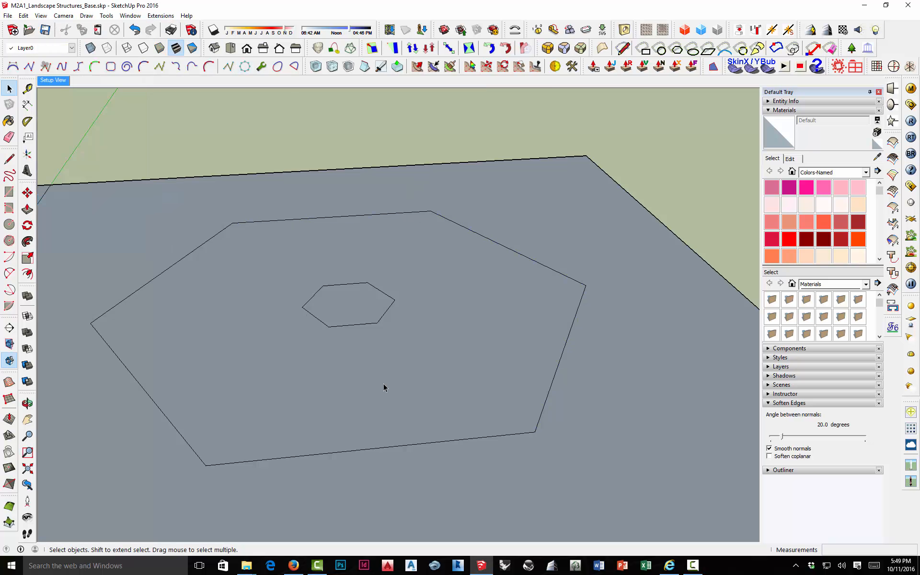
Step: Copy the three connected edges on the far side of the large hexagon 1.5' straight up
{"action": "middle_click_drag", "start_coordinate": [384, 387], "coordinate": [538, 308]}
{"action": "left_click", "coordinate": [546, 340]}
{"action": "key", "text": "m"}
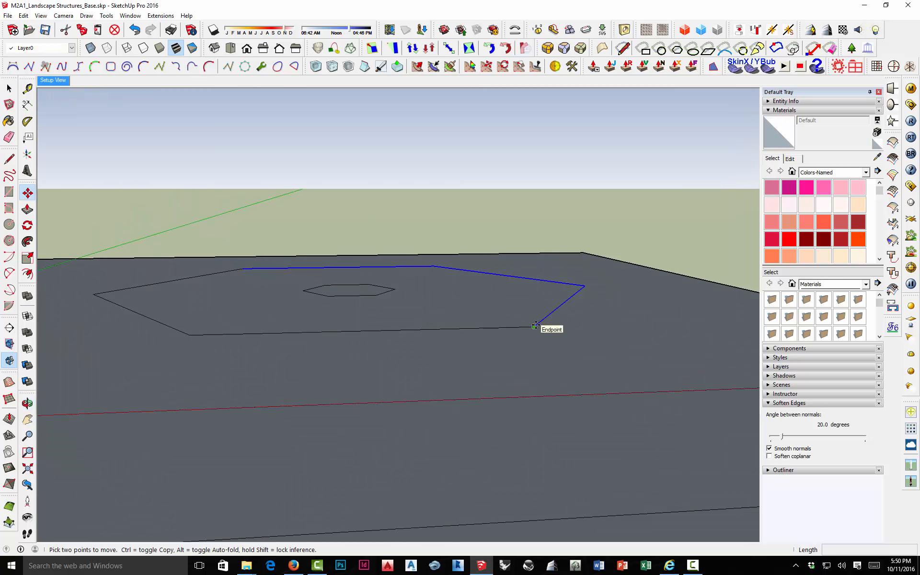
{"action": "left_click", "coordinate": [535, 326]}
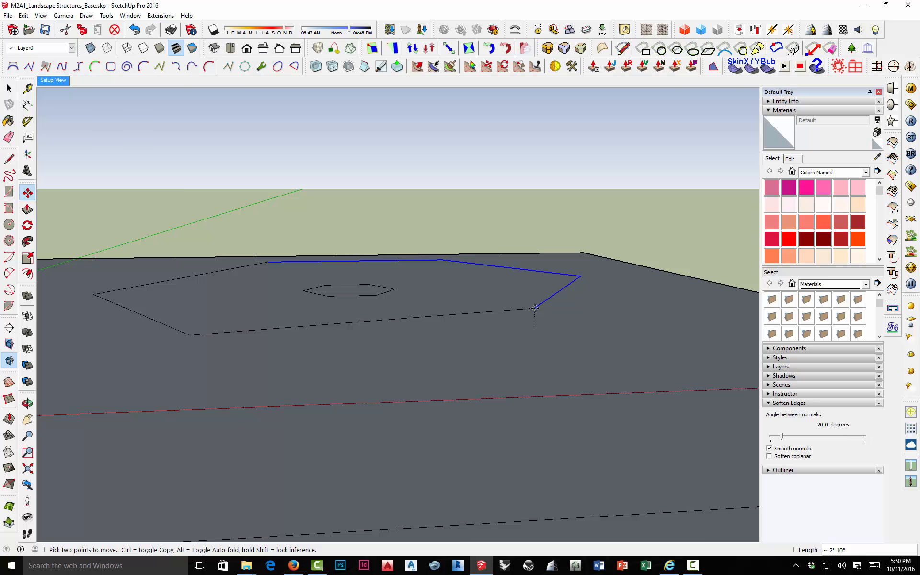
{"action": "key", "text": "ctrl"}
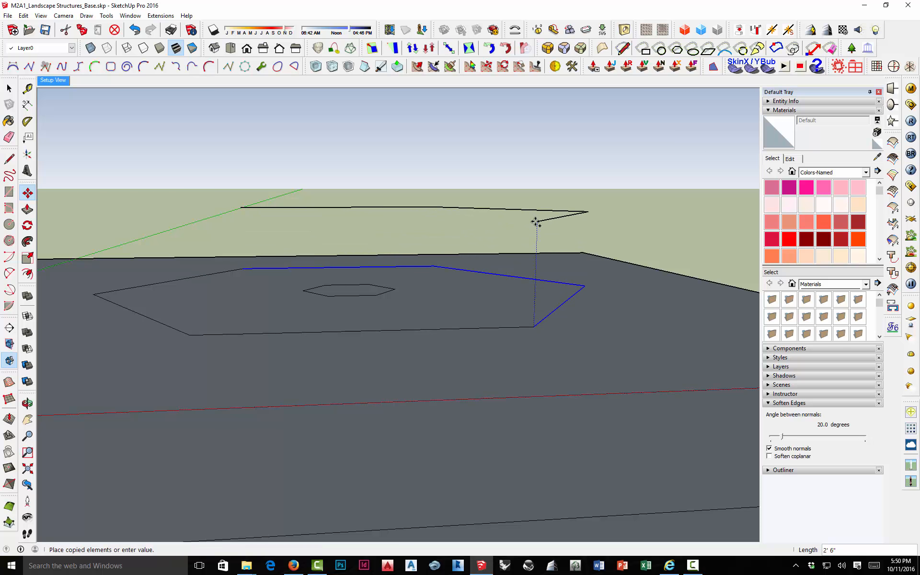
{"action": "left_click", "coordinate": [535, 222]}
{"action": "type", "text": "1"}
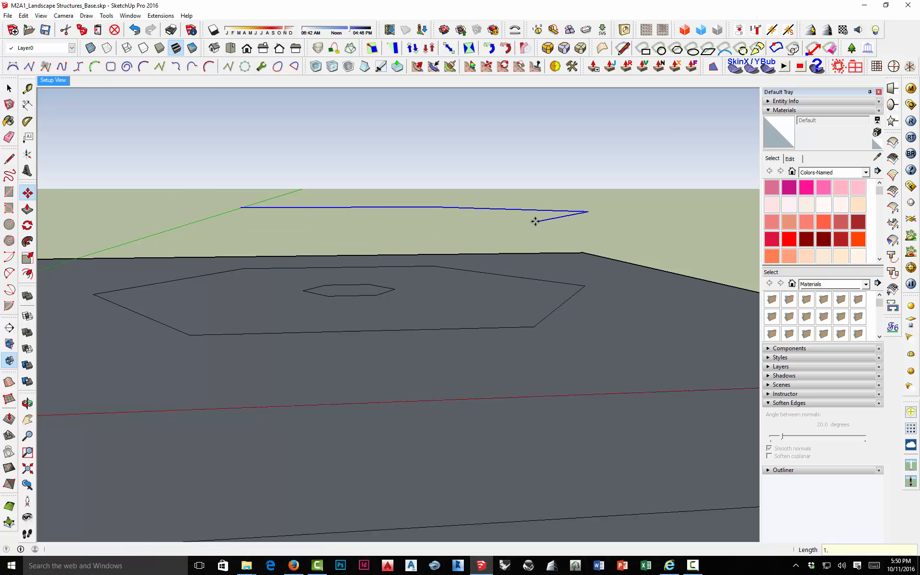
{"action": "type", "text": ".5'"}
{"action": "key", "text": "Return"}
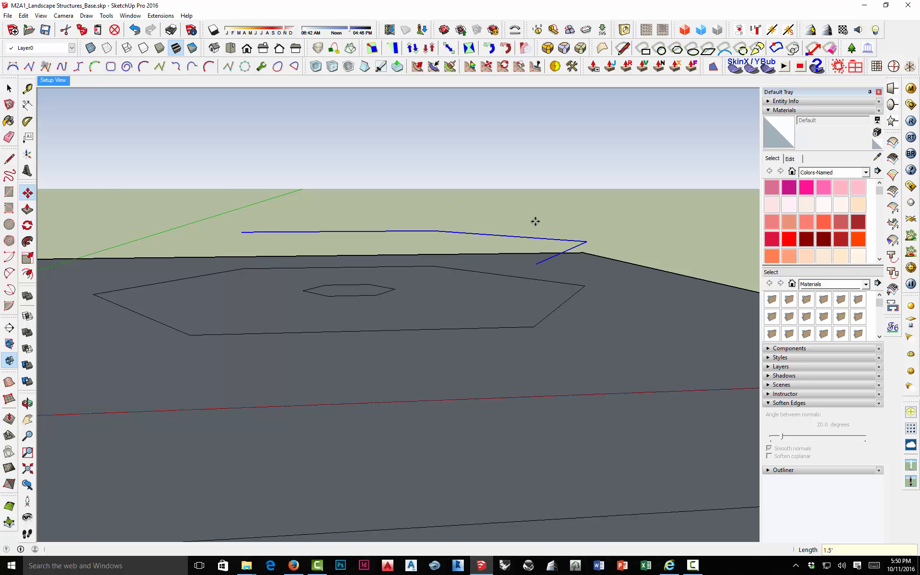
Step: Create a vertical WorkPlane through the near endpoint of the raised three-edge path, aligned perpendicular to the path's end segment
{"action": "middle_click_drag", "start_coordinate": [535, 221], "coordinate": [439, 163]}
{"action": "key", "text": "m"}
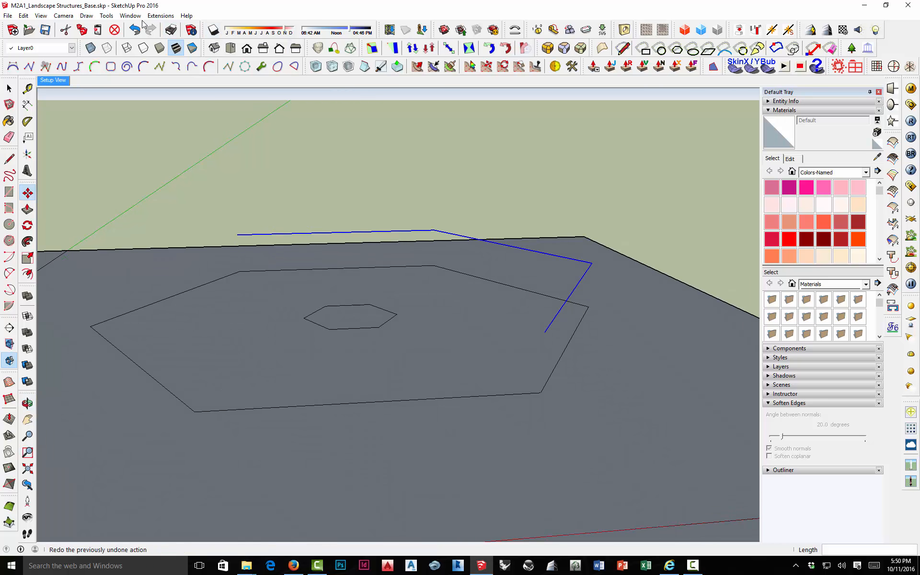
{"action": "left_click", "coordinate": [106, 16]}
{"action": "mouse_move", "coordinate": [66, 242]}
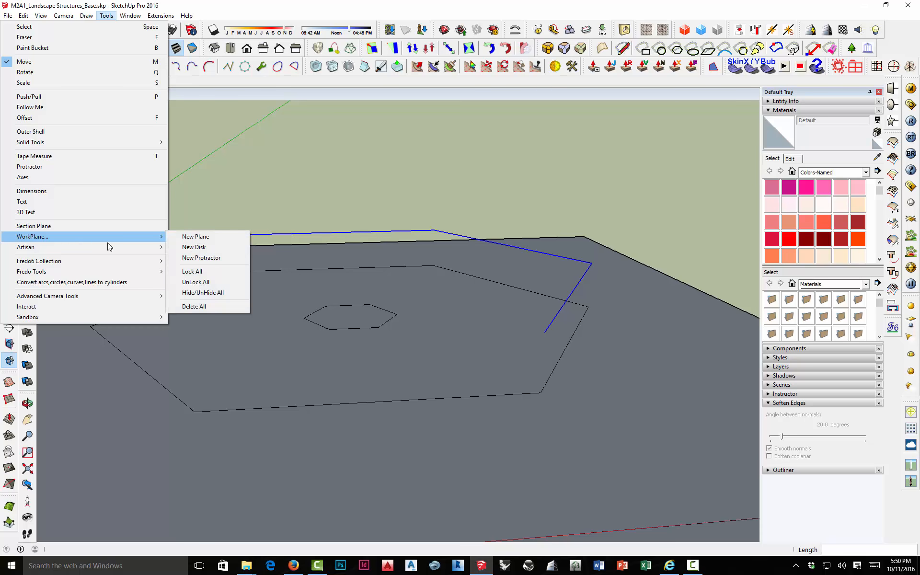
{"action": "left_click", "coordinate": [197, 238]}
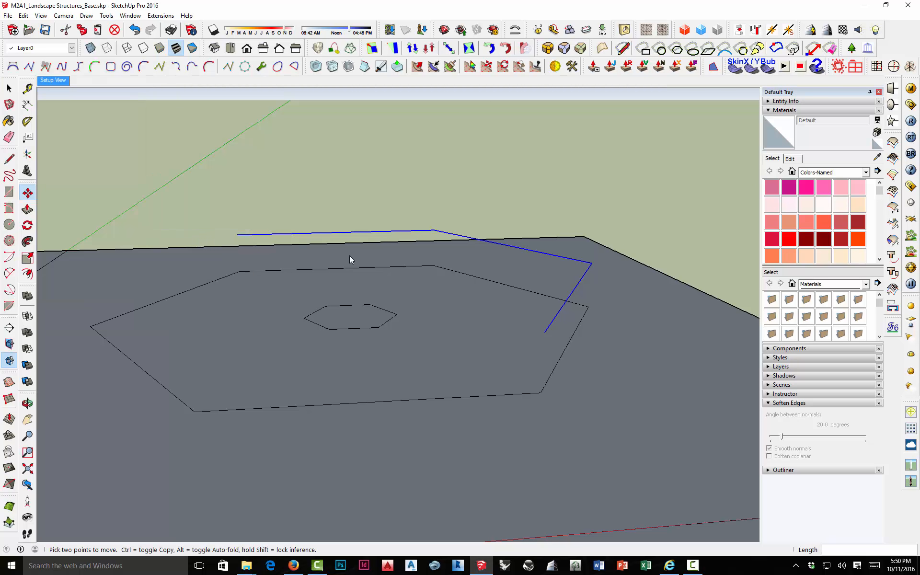
{"action": "middle_click_drag", "start_coordinate": [547, 334], "coordinate": [568, 312]}
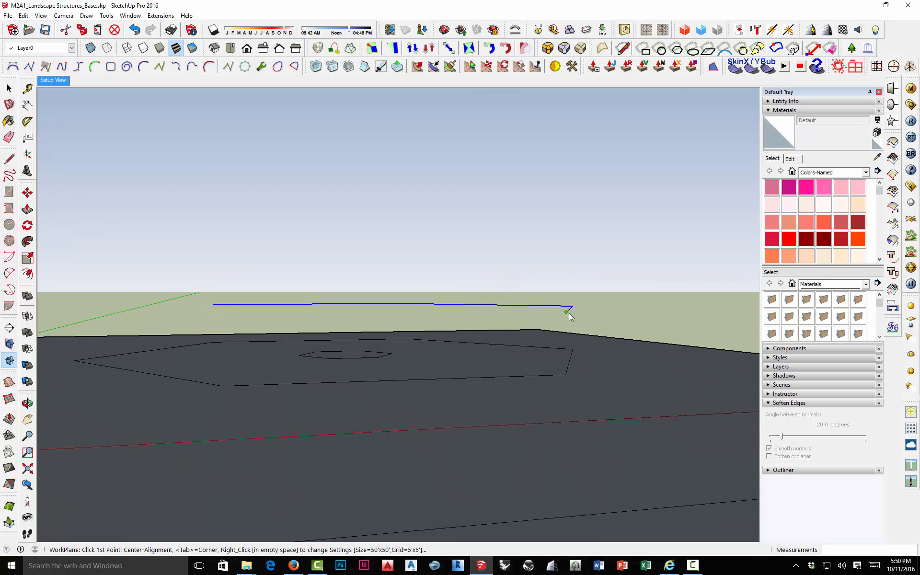
{"action": "left_click", "coordinate": [567, 309]}
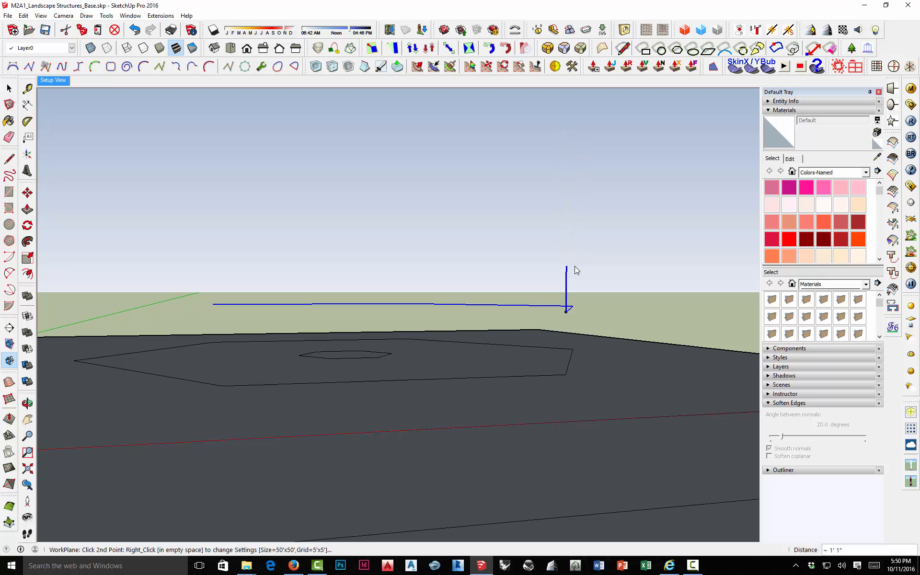
{"action": "middle_click_drag", "start_coordinate": [574, 266], "coordinate": [480, 303]}
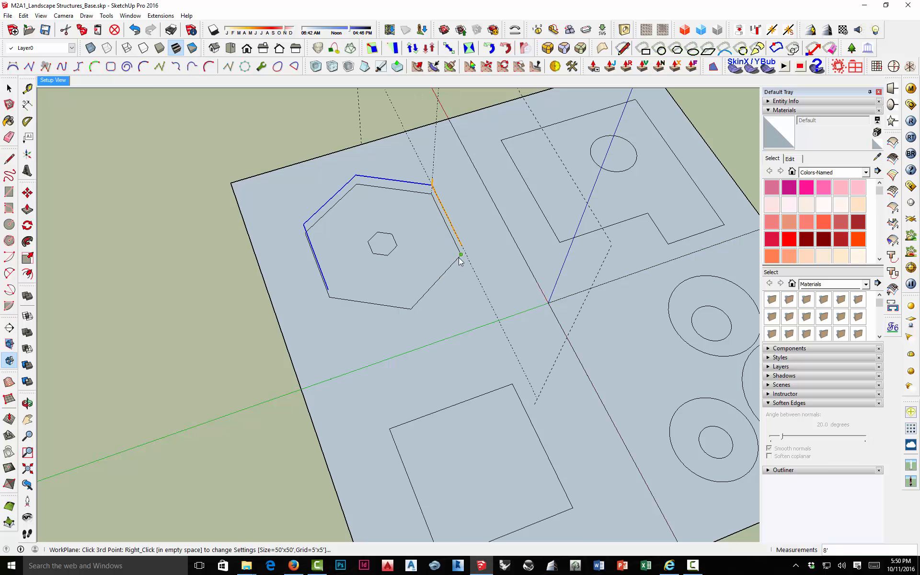
{"action": "left_click", "coordinate": [410, 307]}
{"action": "middle_click_drag", "start_coordinate": [450, 300], "coordinate": [158, 221]}
{"action": "middle_click_drag", "start_coordinate": [545, 288], "coordinate": [375, 286]}
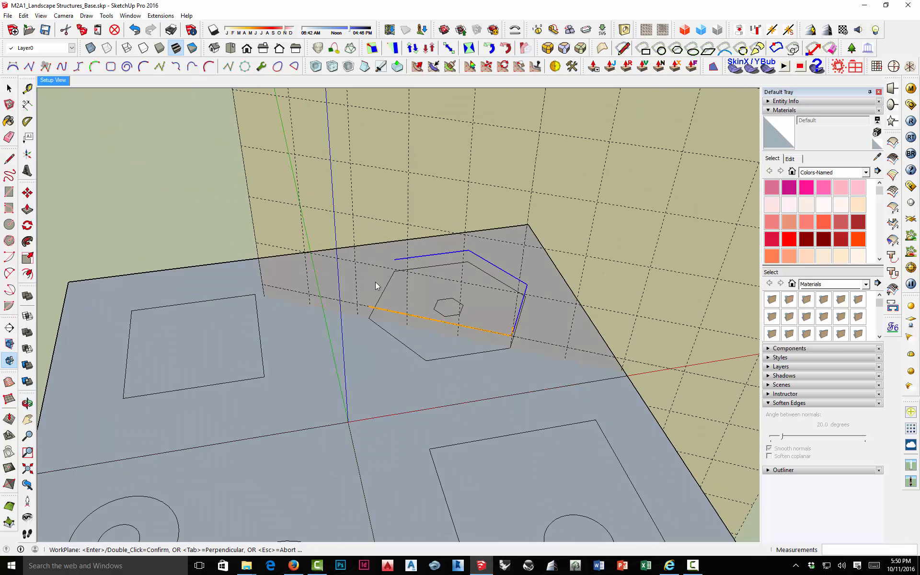
{"action": "double_click", "coordinate": [511, 264]}
Step: Set the model's length unit precision to 1/2"
{"action": "scroll", "coordinate": [547, 320], "scroll_direction": "up", "scroll_amount": 3}
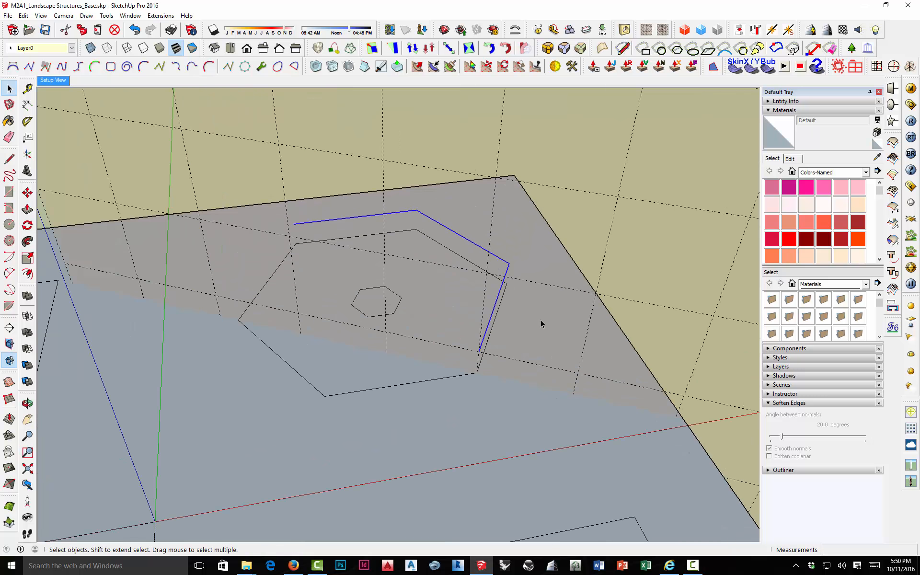
{"action": "middle_click_drag", "start_coordinate": [542, 323], "coordinate": [522, 229]}
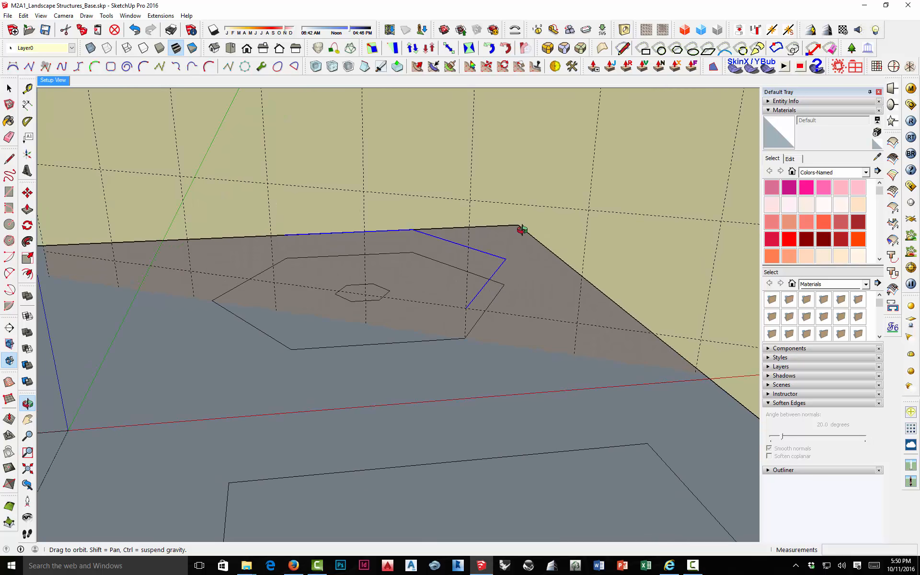
{"action": "left_click", "coordinate": [10, 195]}
{"action": "scroll", "coordinate": [297, 293], "scroll_direction": "up", "scroll_amount": 4}
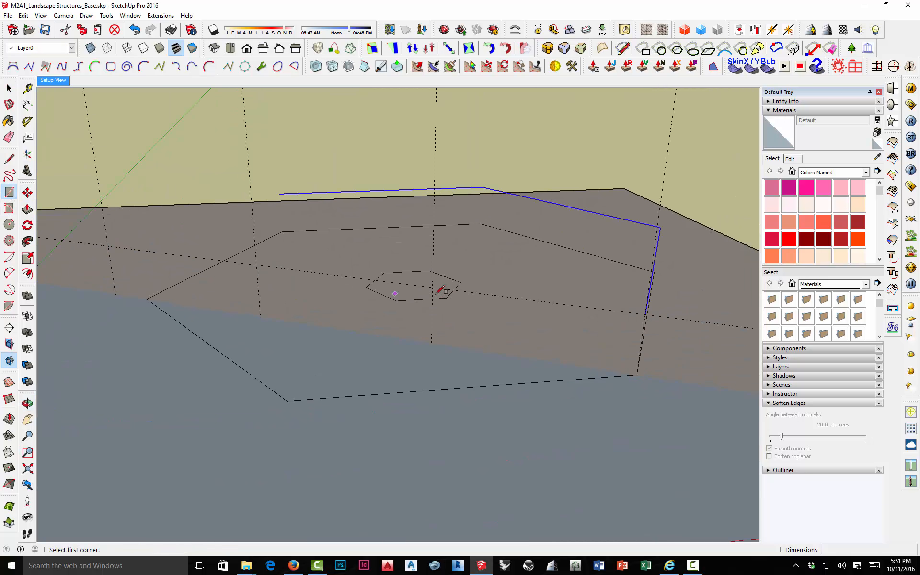
{"action": "scroll", "coordinate": [618, 307], "scroll_direction": "up", "scroll_amount": 1}
{"action": "mouse_move", "coordinate": [622, 311]}
{"action": "middle_mouse_down"}
{"action": "mouse_move", "coordinate": [492, 333]}
{"action": "mouse_move", "coordinate": [504, 302]}
{"action": "middle_mouse_up"}
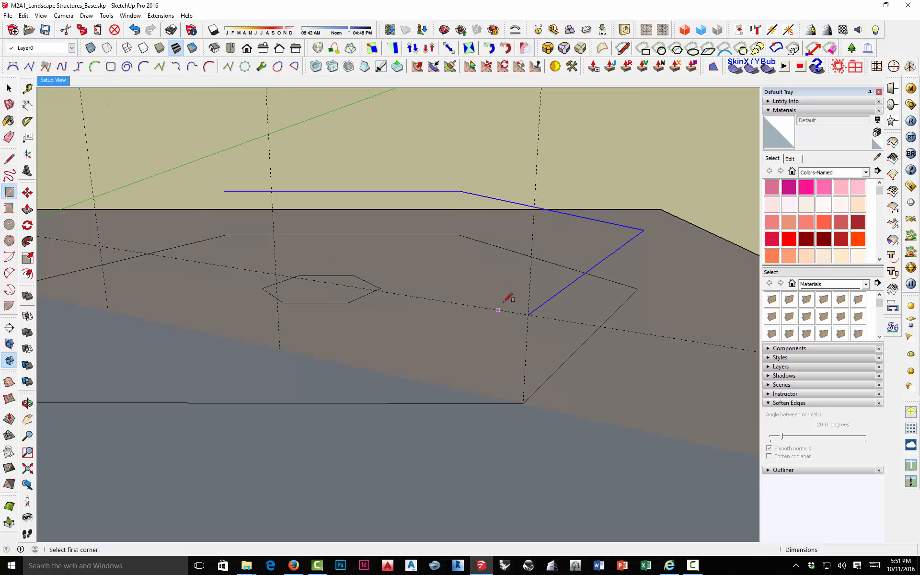
{"action": "left_click", "coordinate": [130, 15]}
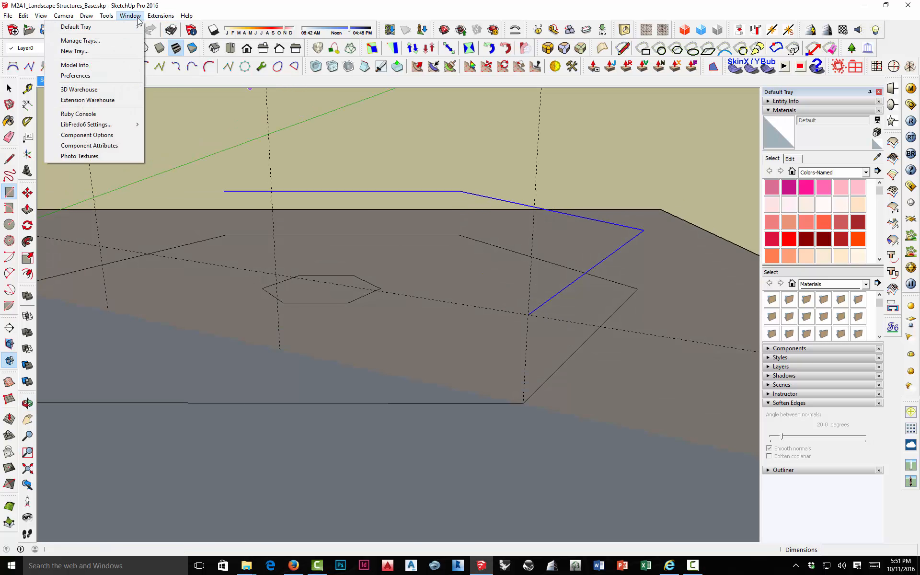
{"action": "left_click", "coordinate": [112, 67]}
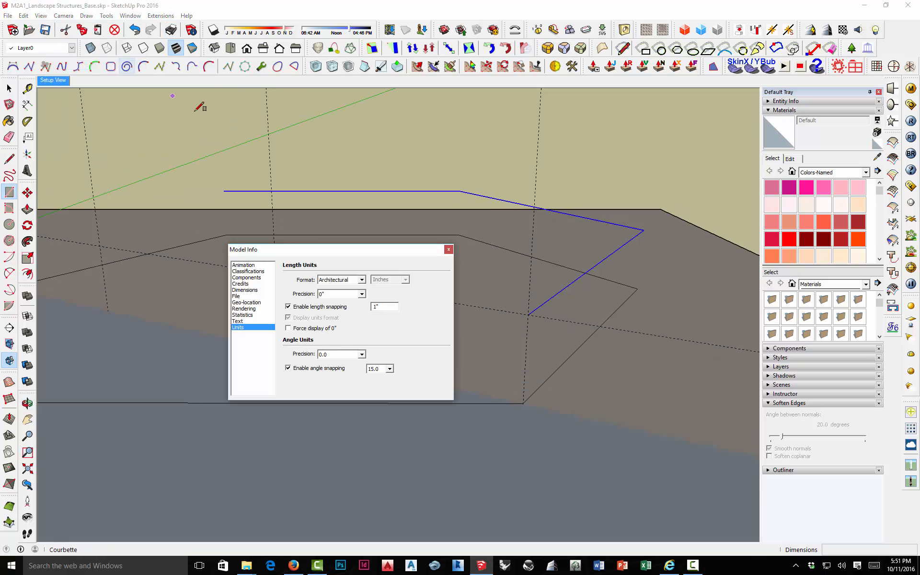
{"action": "left_click", "coordinate": [361, 294]}
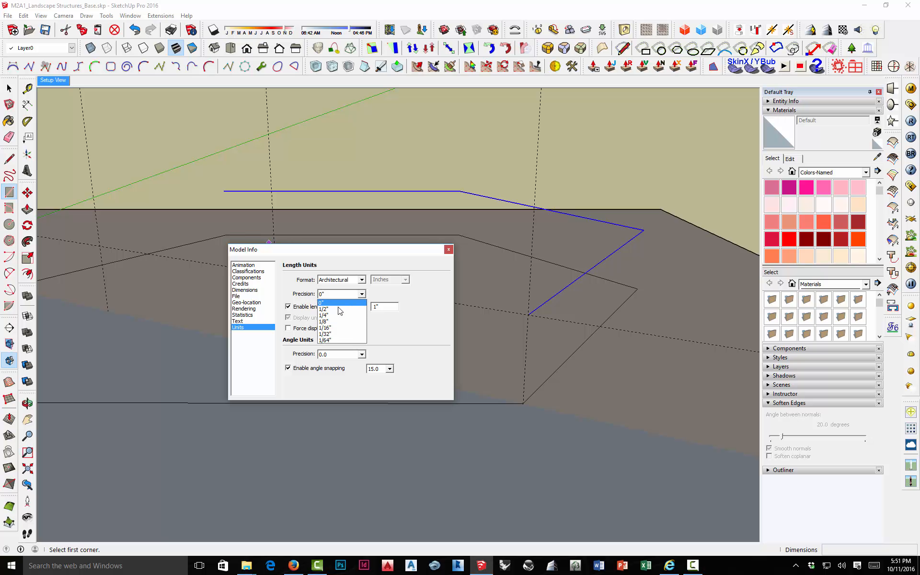
{"action": "left_click", "coordinate": [338, 310]}
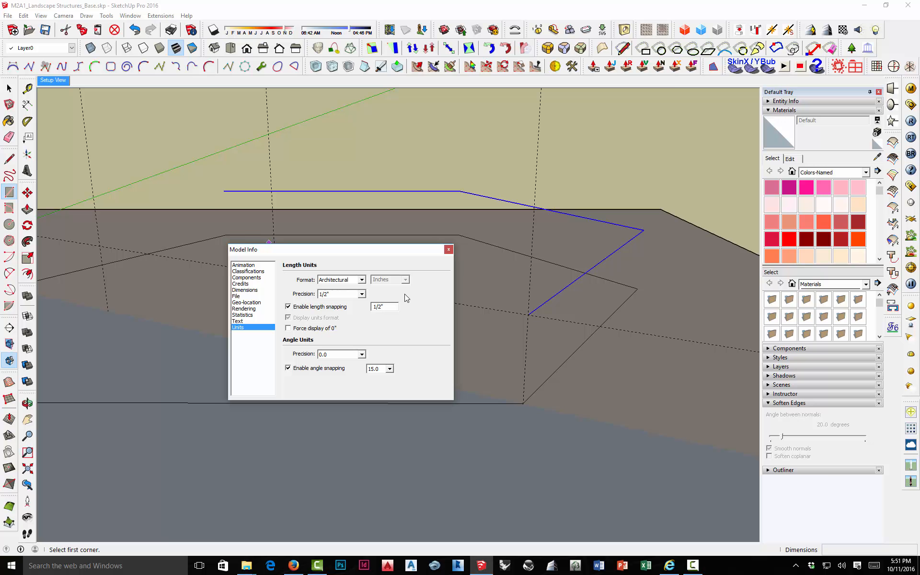
{"action": "key", "text": "Return"}
Step: Draw a 3 1/2" by 1 1/2" rectangle on the work plane, starting from the raised path's near endpoint
{"action": "middle_click_drag", "start_coordinate": [532, 300], "coordinate": [557, 287]}
{"action": "key", "text": "r"}
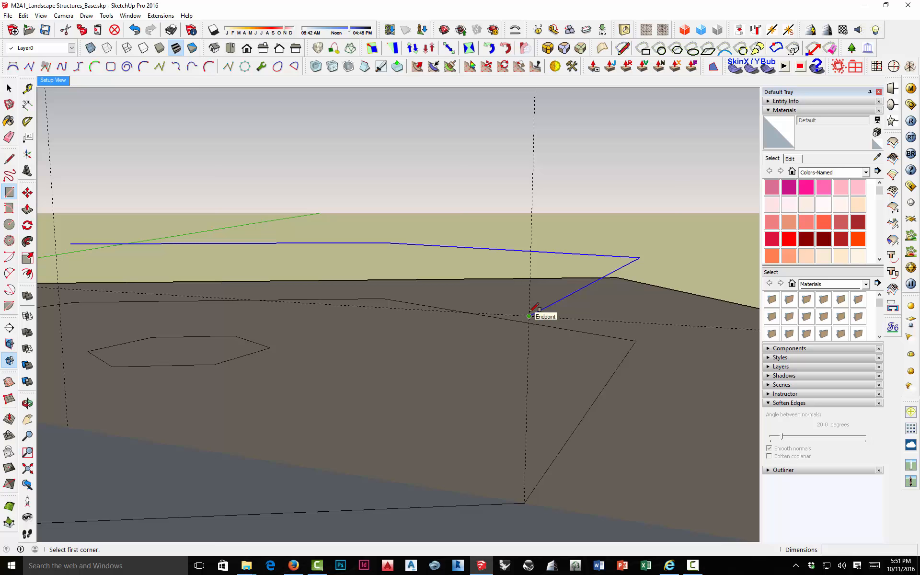
{"action": "middle_click_drag", "start_coordinate": [526, 312], "coordinate": [507, 369]}
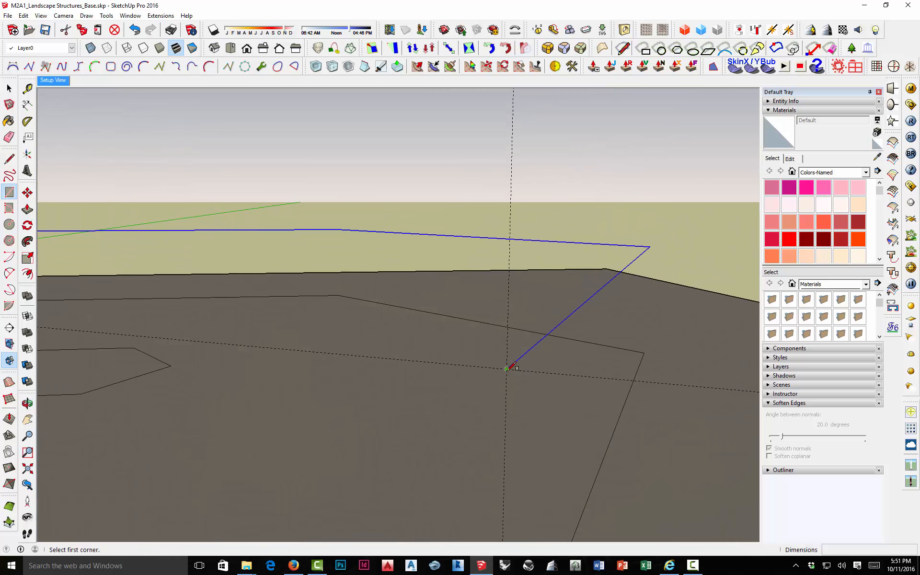
{"action": "left_click", "coordinate": [507, 368]}
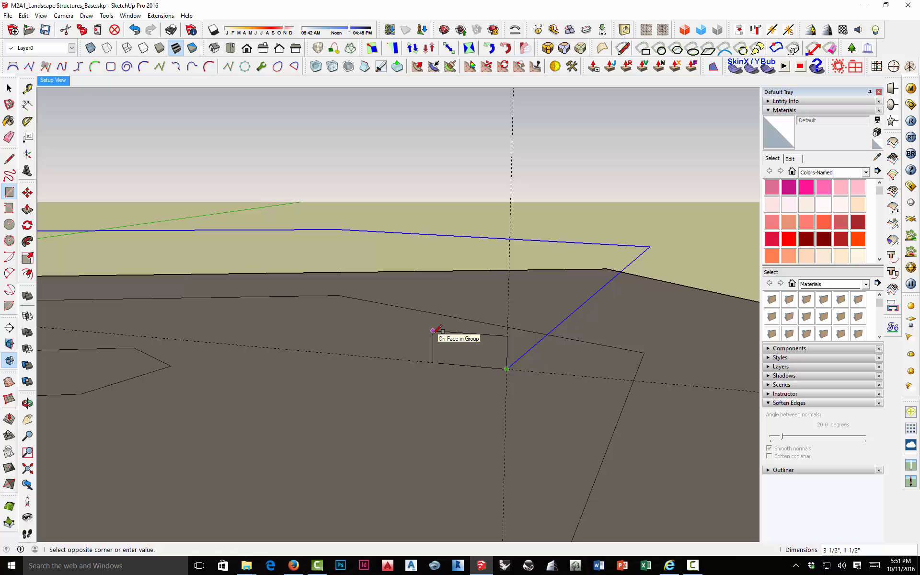
{"action": "left_click", "coordinate": [433, 331]}
{"action": "key", "text": "space"}
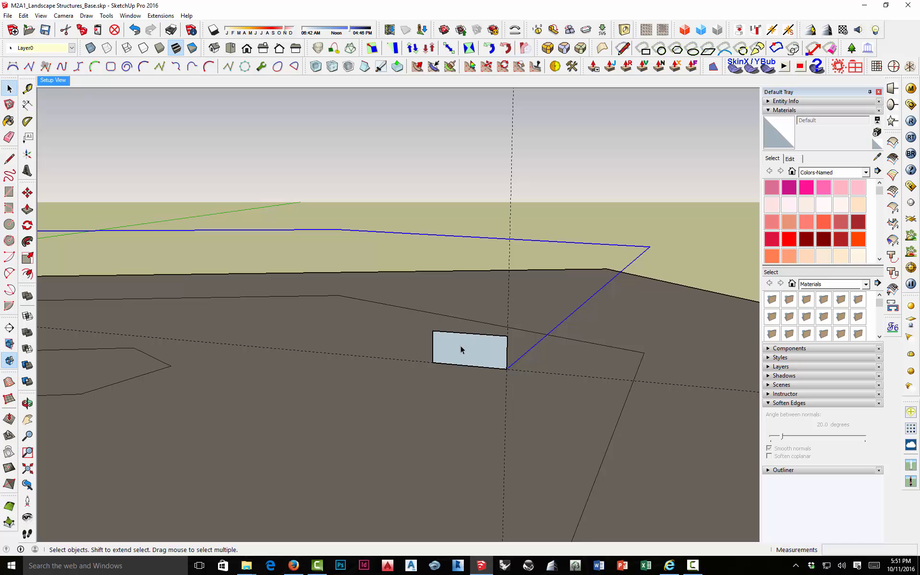
Step: Copy the rectangle horizontally along the work plane, towards the inside of the hexagon, making three copies spaced 4" apart
{"action": "left_click", "coordinate": [462, 350]}
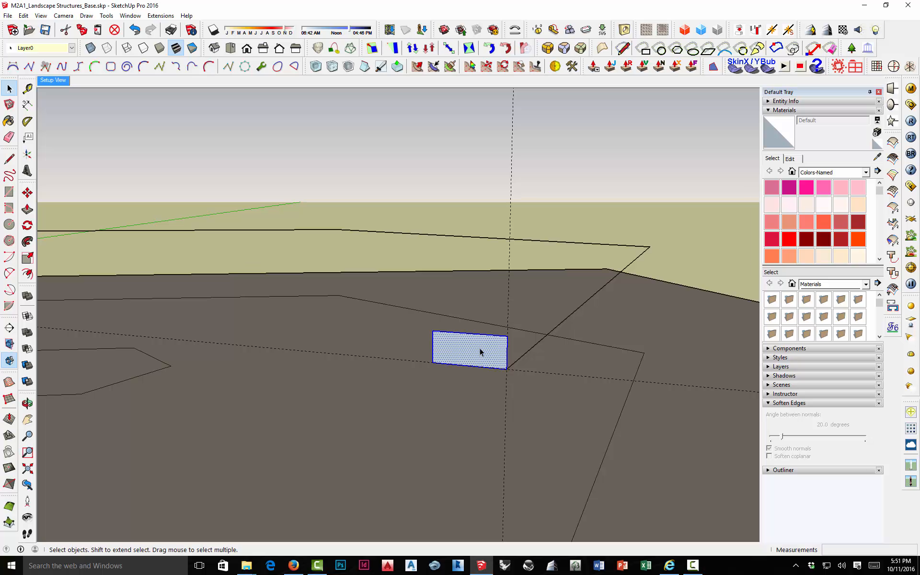
{"action": "key", "text": "m"}
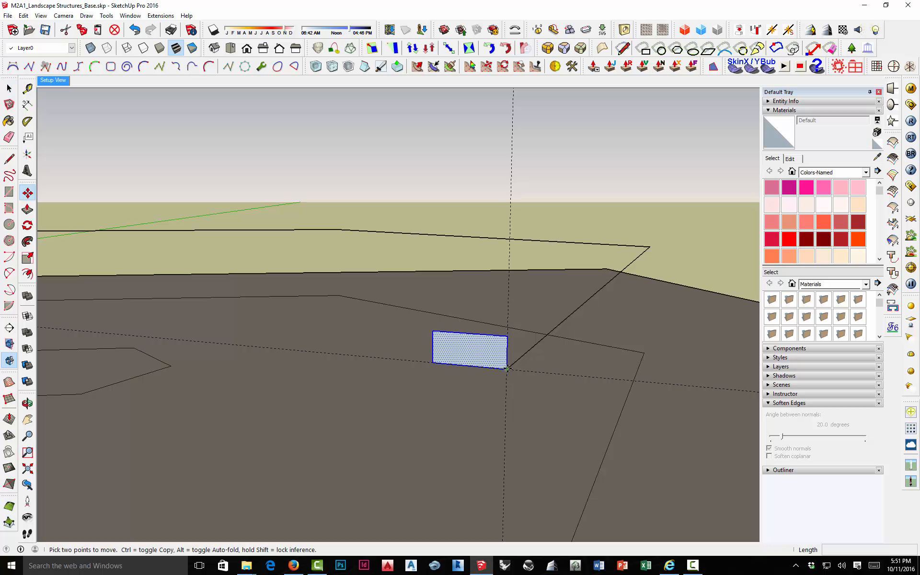
{"action": "left_click", "coordinate": [507, 368]}
{"action": "key", "text": "ctrl"}
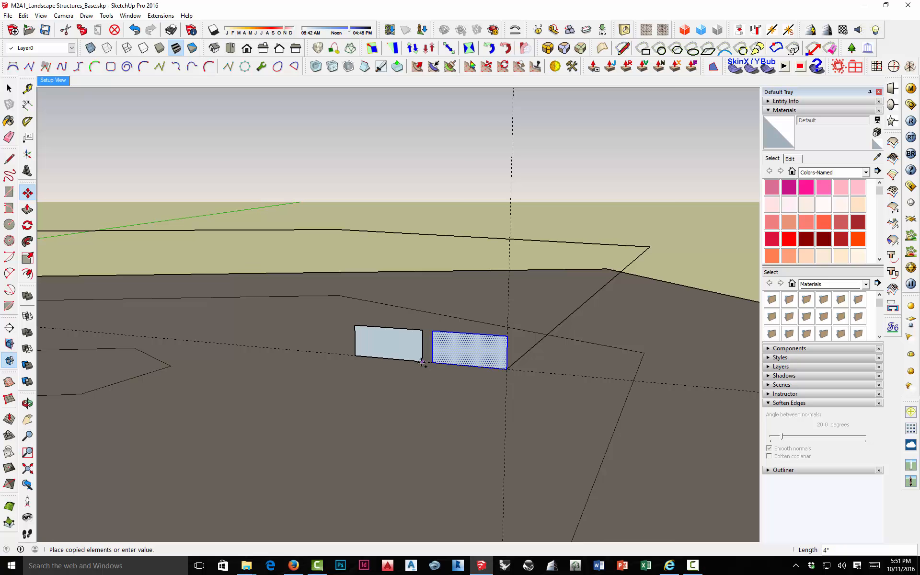
{"action": "left_click", "coordinate": [422, 363]}
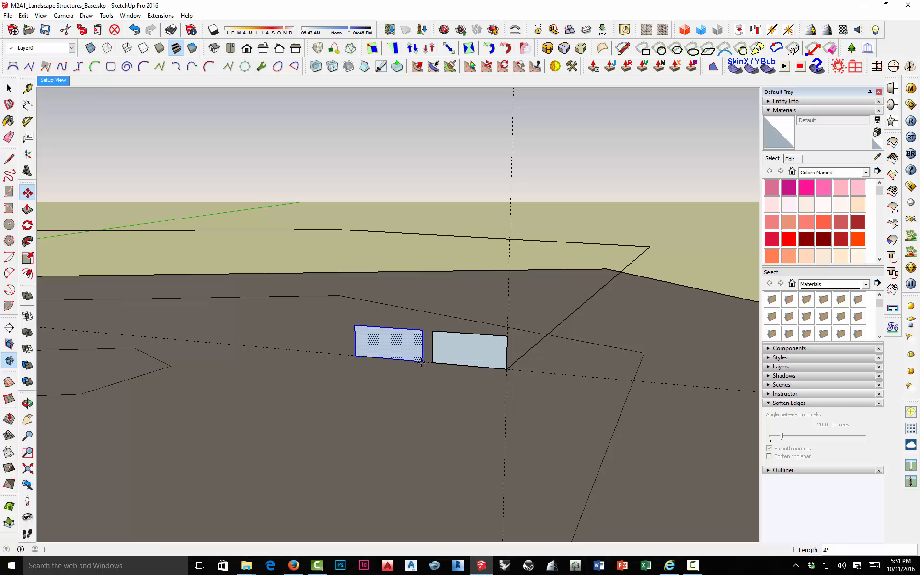
{"action": "type", "text": "3x"}
{"action": "key", "text": "Return"}
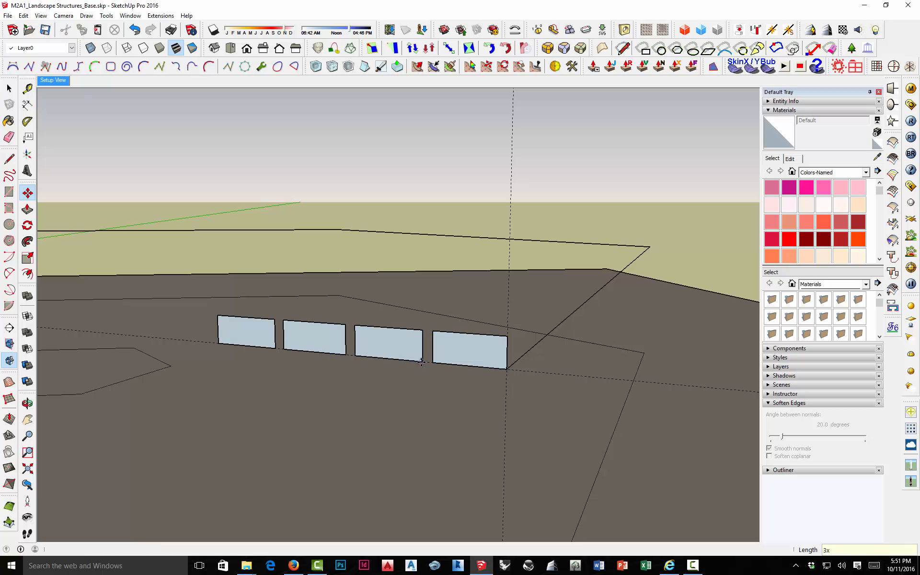
{"action": "key", "text": "space"}
{"action": "middle_click_drag", "start_coordinate": [456, 335], "coordinate": [480, 369]}
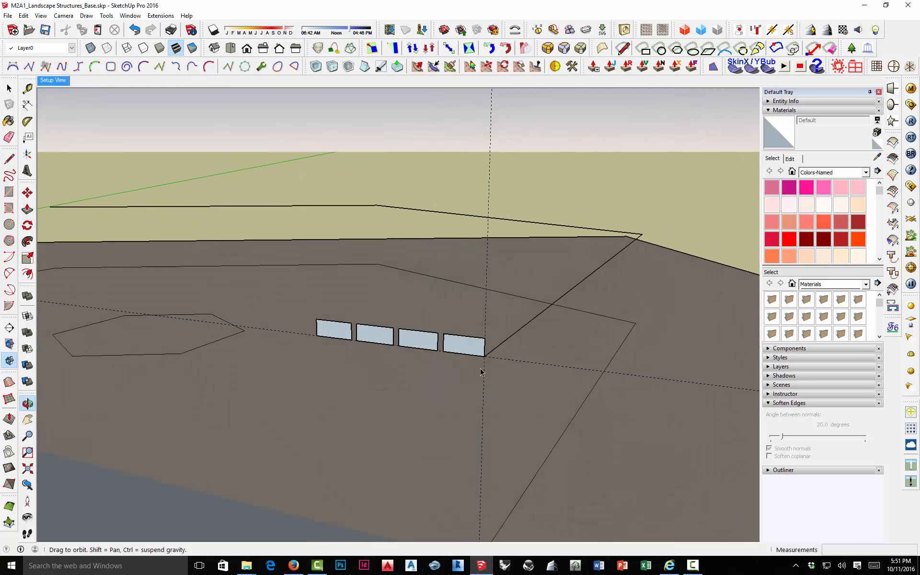
Step: Group the four slat rectangles on the work plane together
{"action": "left_click", "coordinate": [448, 347]}
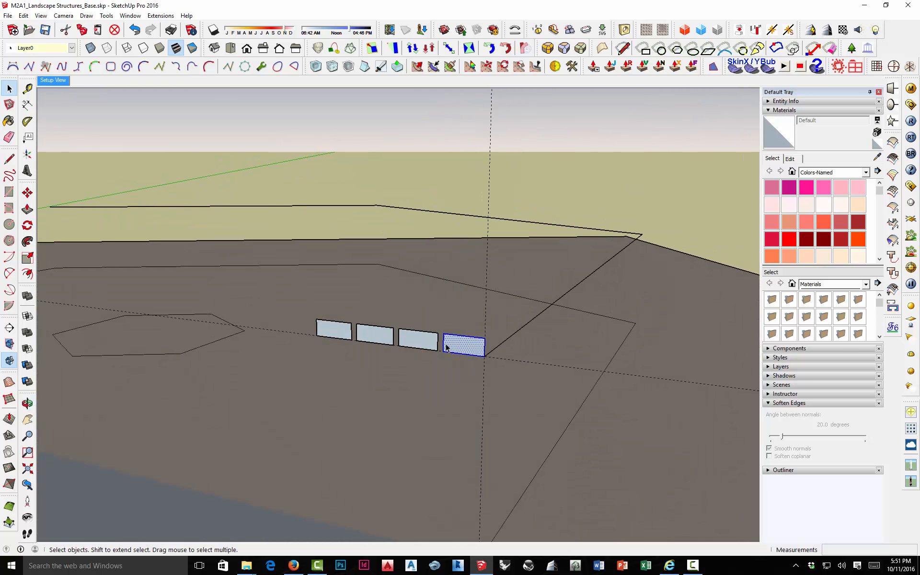
{"action": "left_click", "coordinate": [412, 340], "text": "shift"}
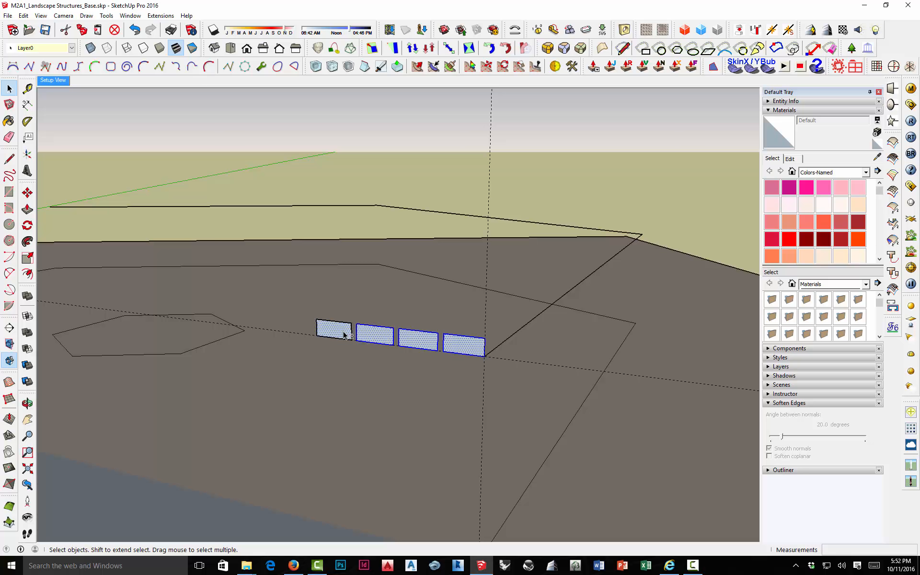
{"action": "right_click", "coordinate": [369, 336]}
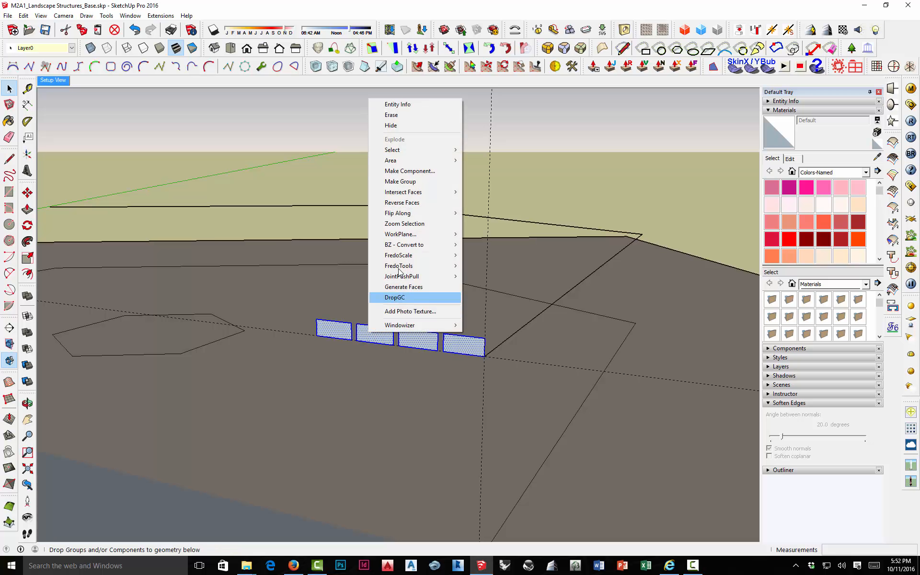
{"action": "left_click", "coordinate": [399, 182]}
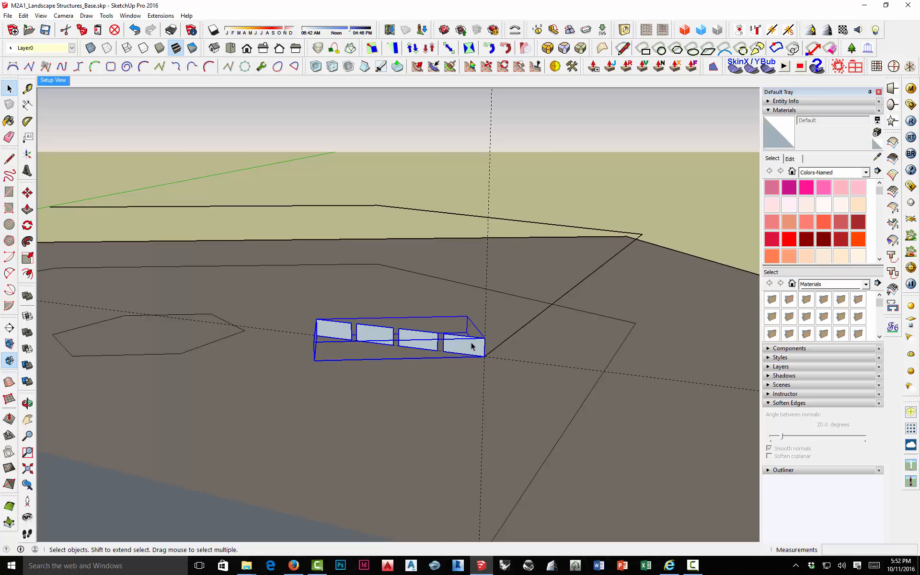
Step: Make a rotated copy of the slat group, turned upwards by 100 degrees about the raised path's near endpoint
{"action": "scroll", "coordinate": [471, 345], "scroll_direction": "up", "scroll_amount": 3}
{"action": "middle_click_drag", "start_coordinate": [470, 344], "coordinate": [398, 304]}
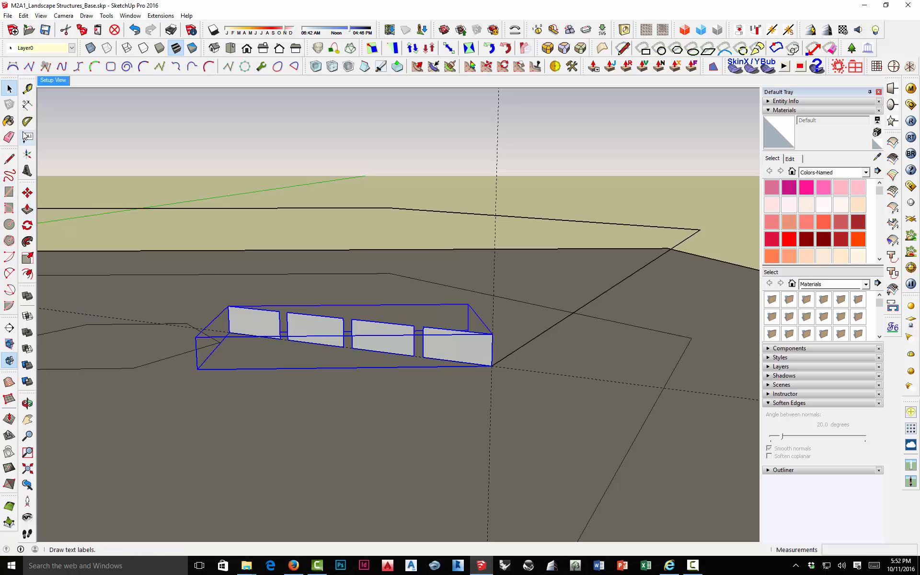
{"action": "left_click", "coordinate": [28, 225]}
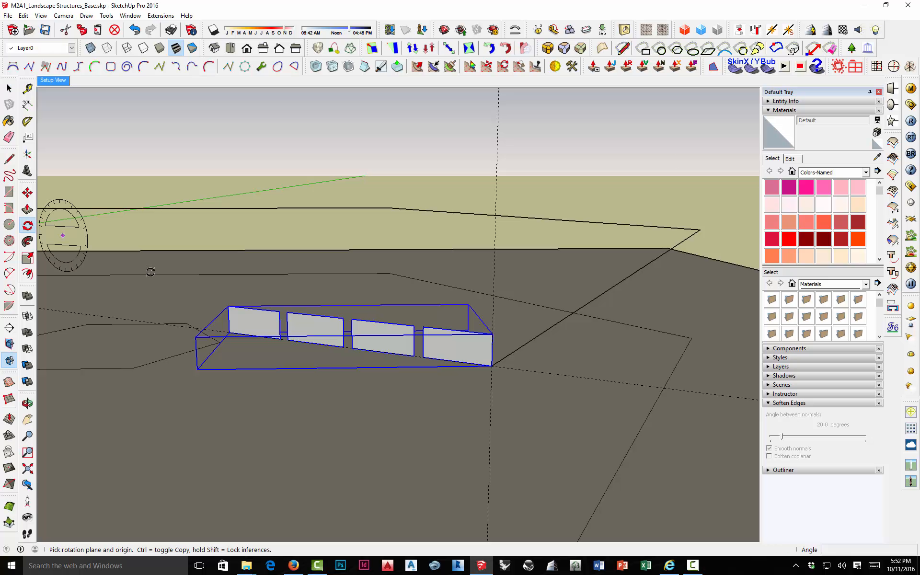
{"action": "left_click", "coordinate": [493, 366]}
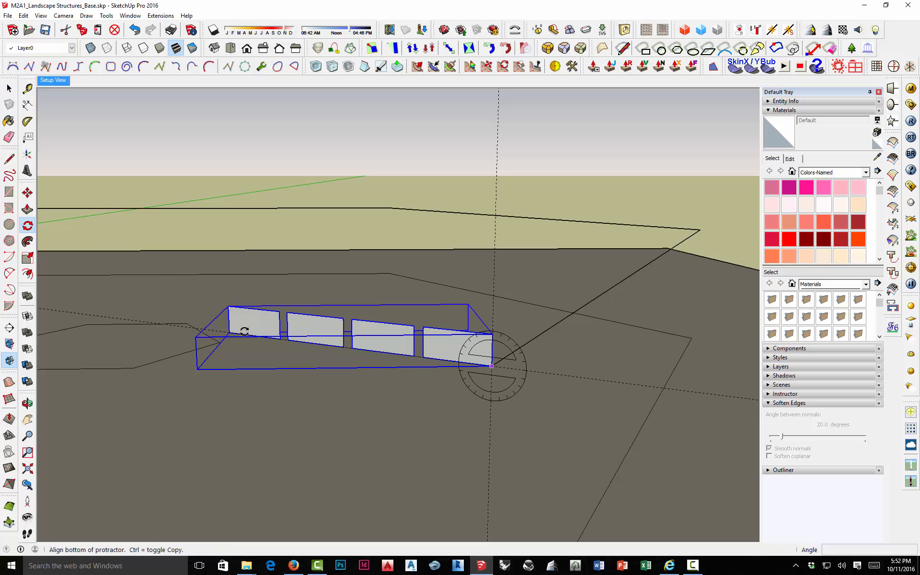
{"action": "left_click", "coordinate": [230, 332]}
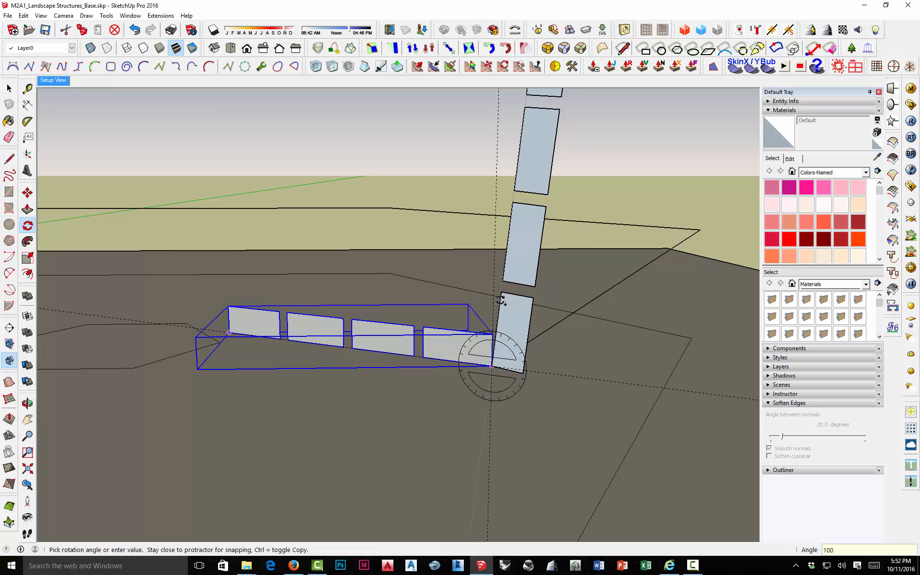
{"action": "key", "text": "Return"}
{"action": "middle_click_drag", "start_coordinate": [504, 323], "coordinate": [466, 320]}
{"action": "key", "text": "q"}
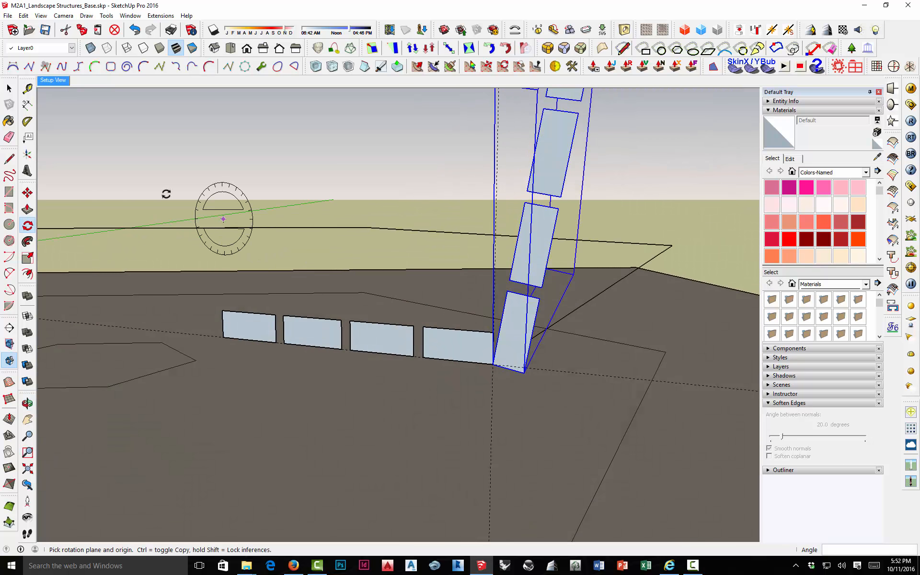
Step: Move the rotated upright slat group 2" straight up from the near end of the horizontal slats, and deselect it
{"action": "left_click", "coordinate": [27, 192]}
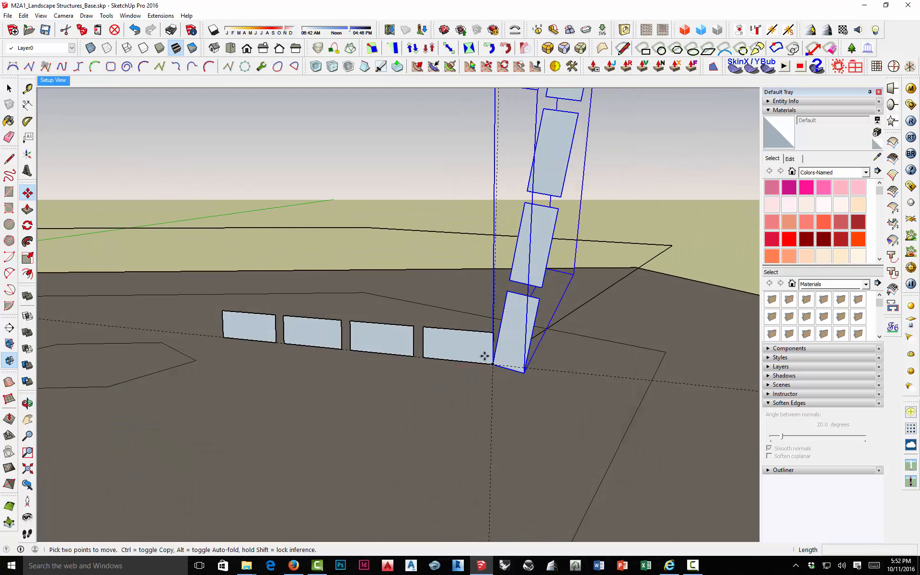
{"action": "scroll", "coordinate": [485, 356], "scroll_direction": "up", "scroll_amount": 4}
{"action": "left_click", "coordinate": [490, 340]}
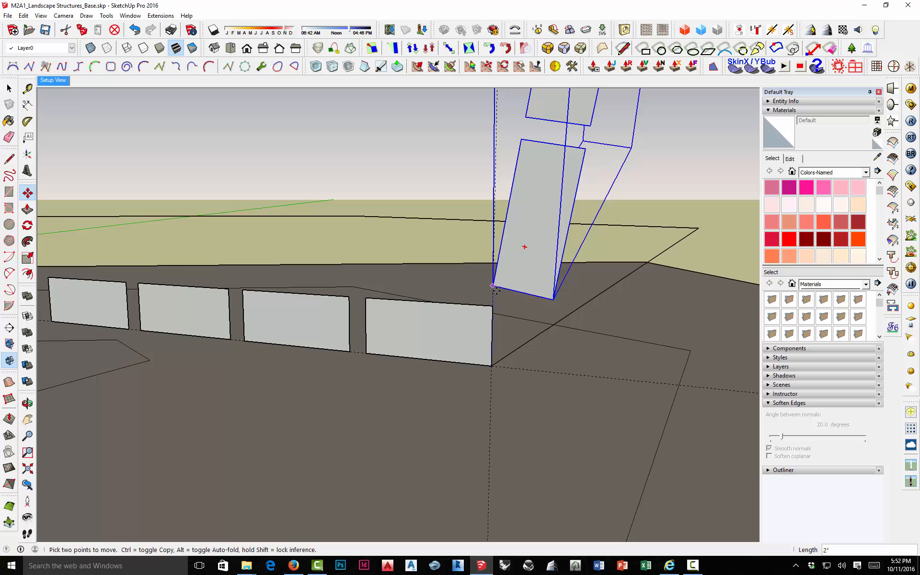
{"action": "left_click", "coordinate": [494, 286]}
{"action": "scroll", "coordinate": [496, 289], "scroll_direction": "down", "scroll_amount": 5}
{"action": "key", "text": "space"}
{"action": "left_click", "coordinate": [478, 263]}
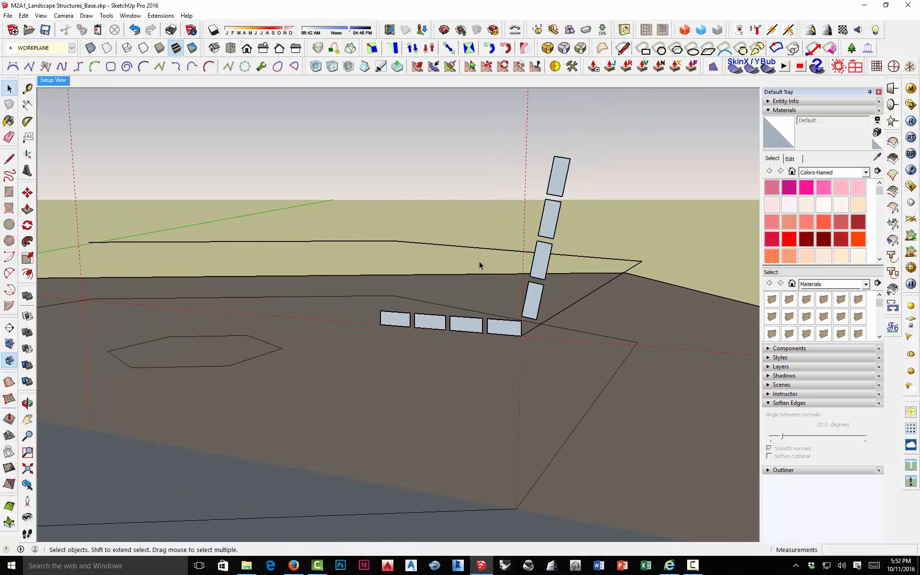
{"action": "mouse_move", "coordinate": [479, 263]}
{"action": "middle_mouse_down"}
{"action": "mouse_move", "coordinate": [524, 284]}
{"action": "mouse_move", "coordinate": [620, 282]}
{"action": "mouse_move", "coordinate": [489, 269]}
{"action": "mouse_move", "coordinate": [396, 281]}
{"action": "mouse_move", "coordinate": [334, 316]}
{"action": "mouse_move", "coordinate": [610, 298]}
{"action": "mouse_move", "coordinate": [294, 300]}
{"action": "mouse_move", "coordinate": [452, 302]}
{"action": "mouse_move", "coordinate": [396, 271]}
{"action": "middle_mouse_up"}
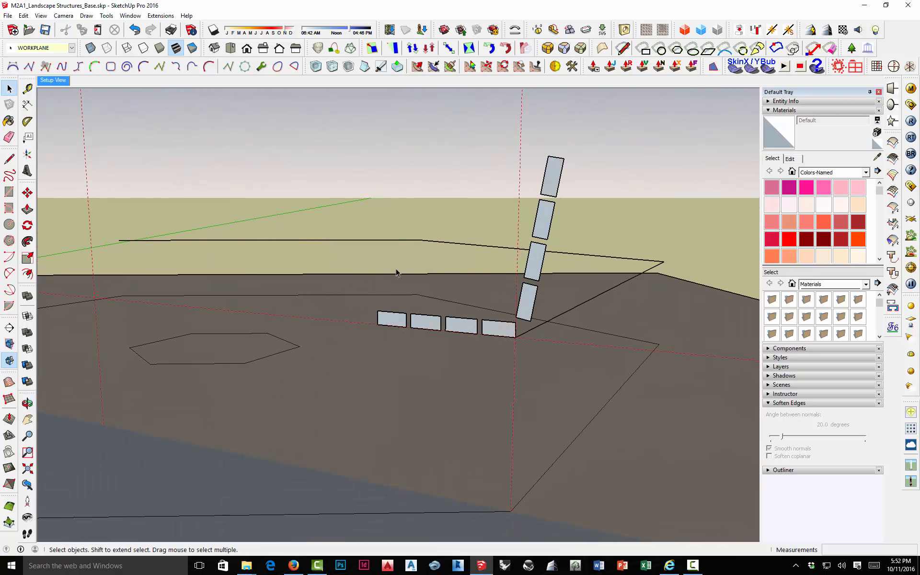
{"action": "left_click", "coordinate": [9, 191]}
{"action": "scroll", "coordinate": [399, 330], "scroll_direction": "up", "scroll_amount": 3}
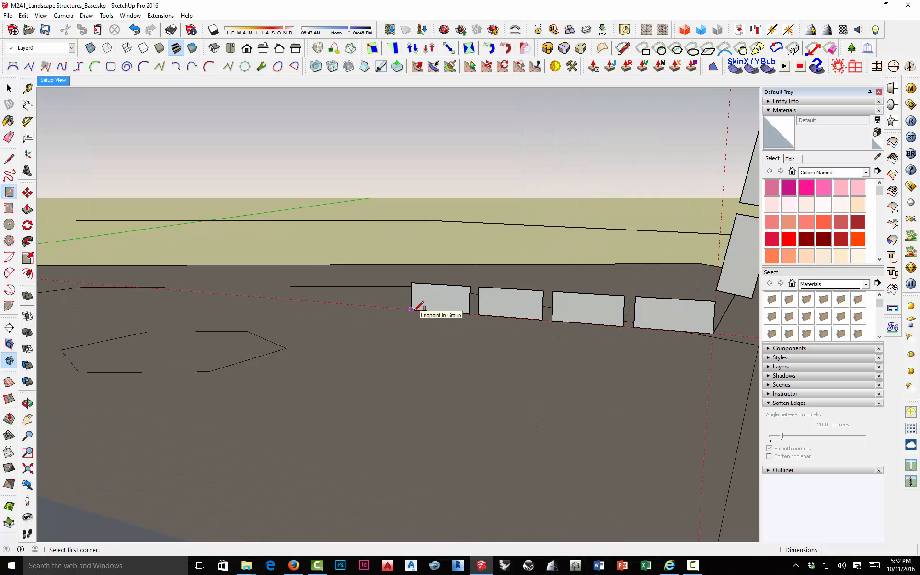
{"action": "middle_click_drag", "start_coordinate": [411, 309], "coordinate": [360, 292]}
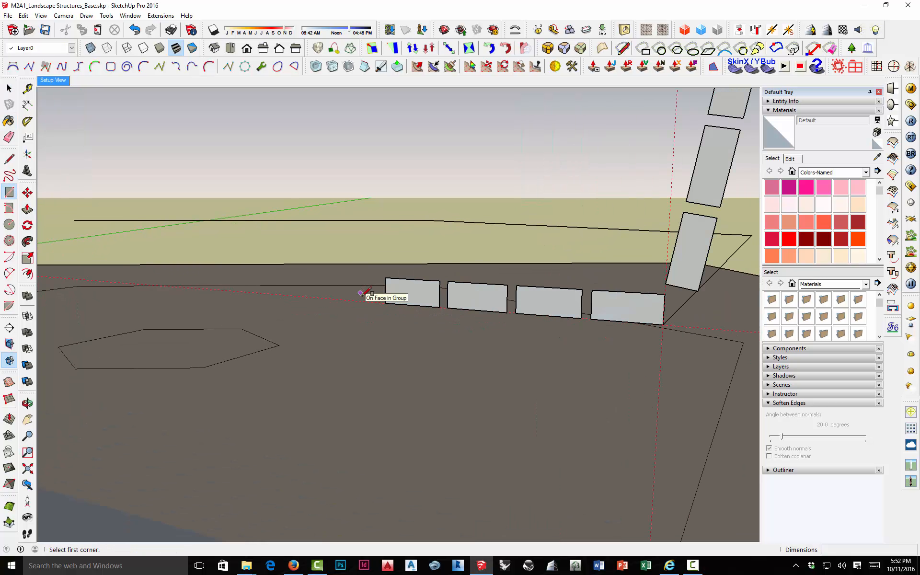
{"action": "left_click", "coordinate": [386, 302]}
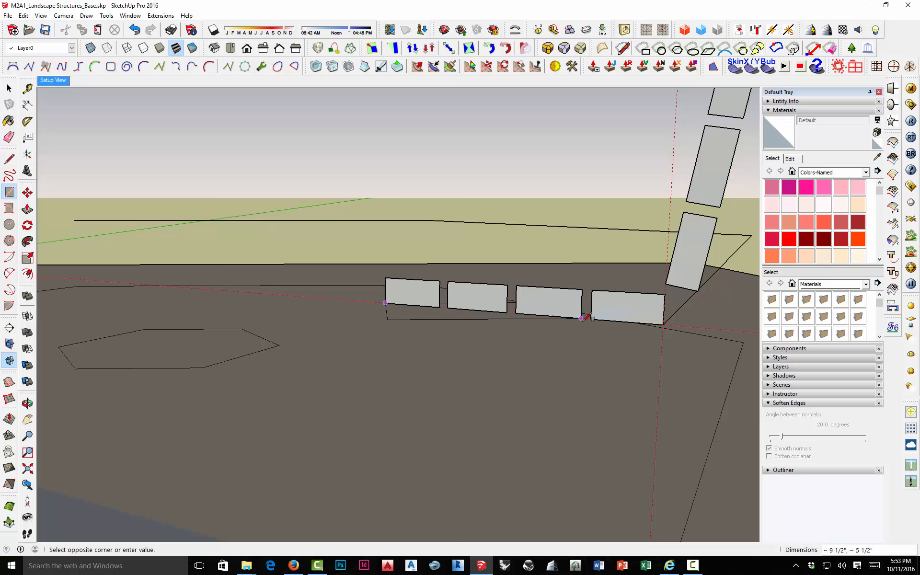
{"action": "middle_click_drag", "start_coordinate": [641, 363], "coordinate": [611, 371]}
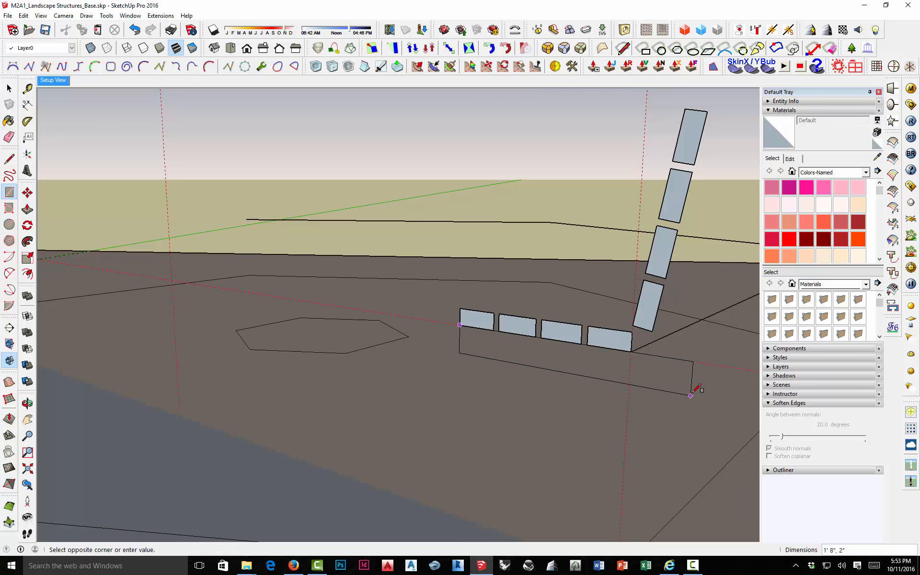
{"action": "mouse_move", "coordinate": [694, 386]}
{"action": "middle_mouse_down"}
{"action": "mouse_move", "coordinate": [579, 344]}
{"action": "mouse_move", "coordinate": [618, 326]}
{"action": "mouse_move", "coordinate": [619, 312]}
{"action": "middle_mouse_up"}
Step: Draw a 2' by 3 1/2" rectangle under the horizontal slats, starting from the innermost slat's lower inner corner, and group it
{"action": "key", "text": "r"}
{"action": "left_click", "coordinate": [374, 305]}
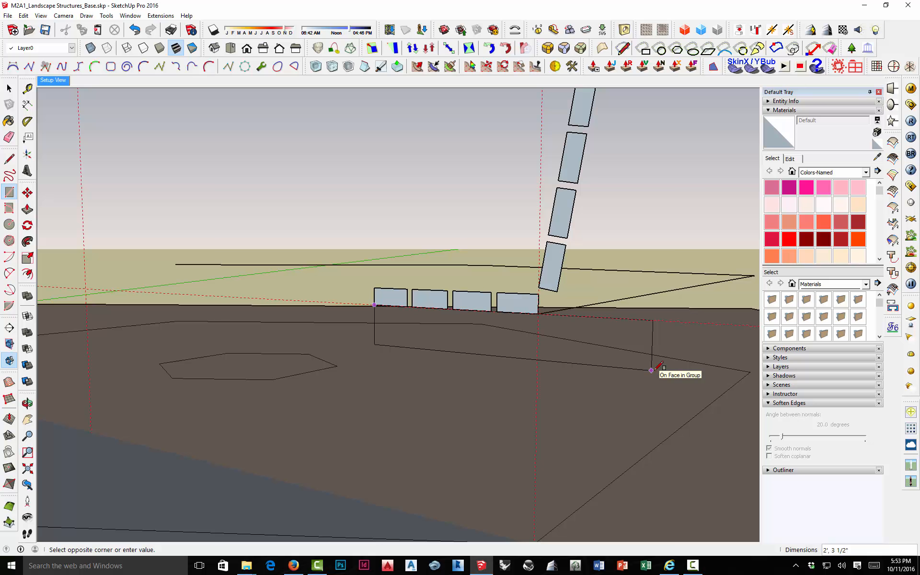
{"action": "left_click", "coordinate": [651, 370]}
{"action": "middle_click_drag", "start_coordinate": [651, 358], "coordinate": [564, 372]}
{"action": "key", "text": "space"}
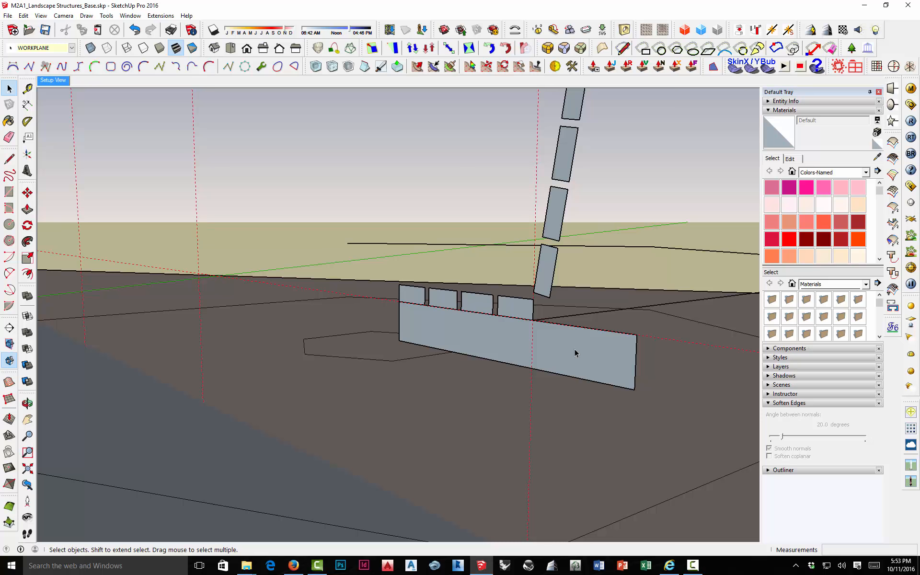
{"action": "double_click", "coordinate": [575, 353]}
{"action": "right_click", "coordinate": [575, 353]}
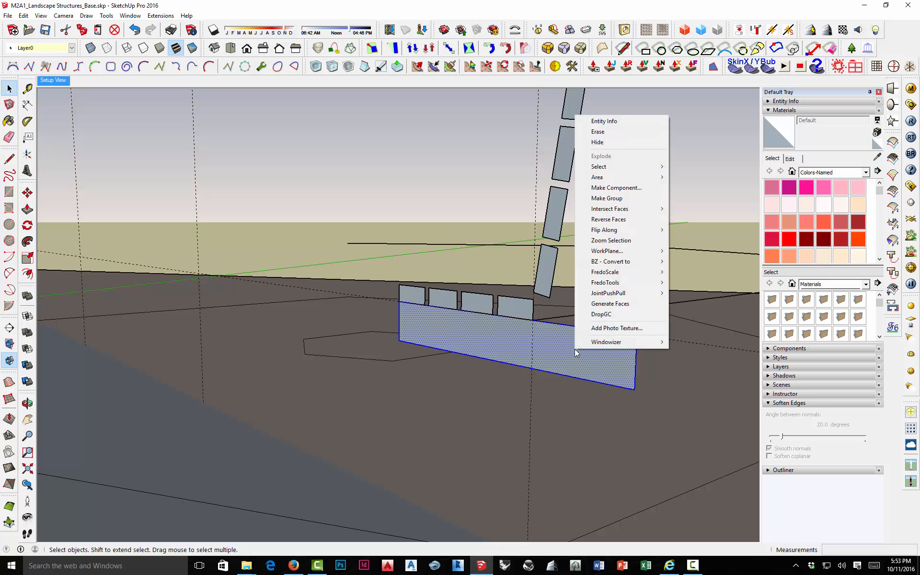
{"action": "left_click", "coordinate": [625, 198]}
Step: Make a copy of the grouped board rotated upwards by 100 degrees, parallel to the upright slats, pivoting on its lower edge near the outer end
{"action": "middle_click_drag", "start_coordinate": [545, 349], "coordinate": [663, 333]}
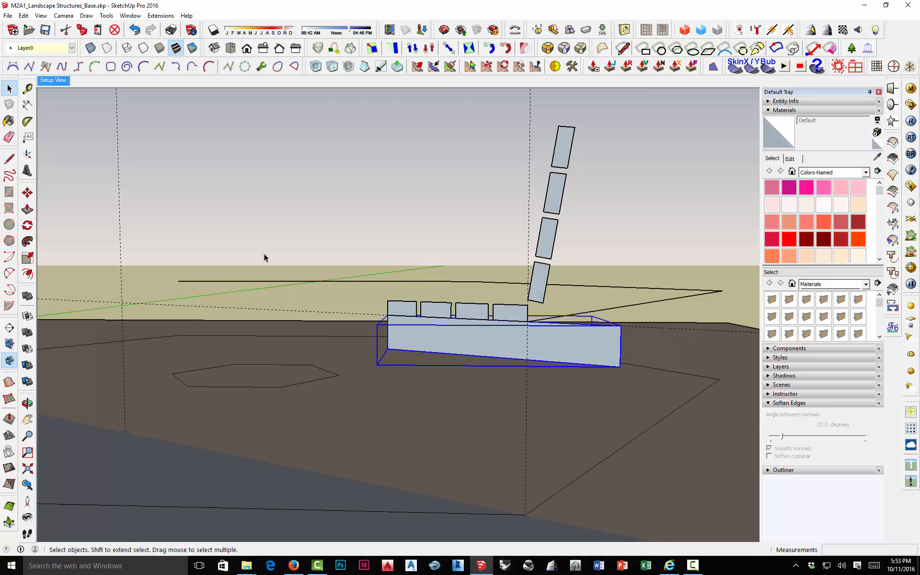
{"action": "left_click", "coordinate": [27, 225]}
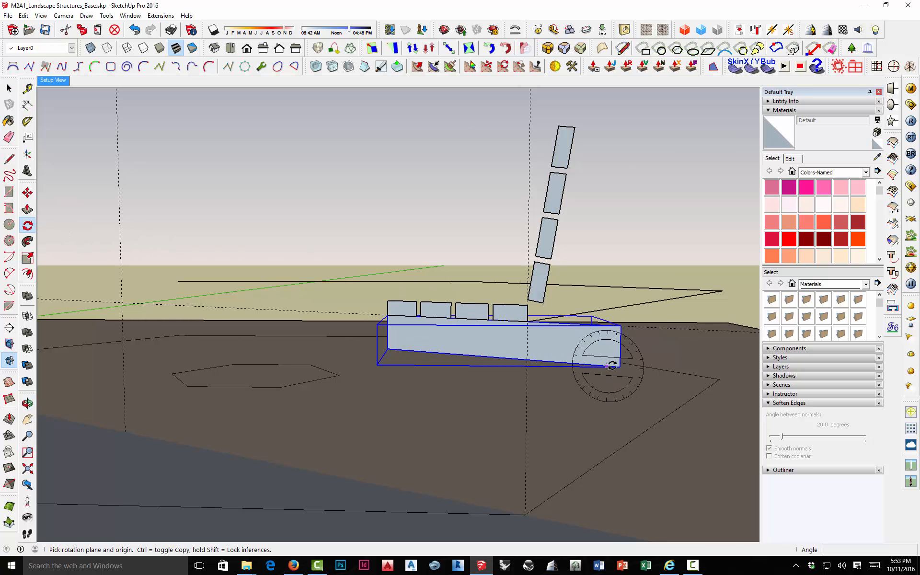
{"action": "left_click", "coordinate": [579, 362]}
{"action": "left_click", "coordinate": [388, 349]}
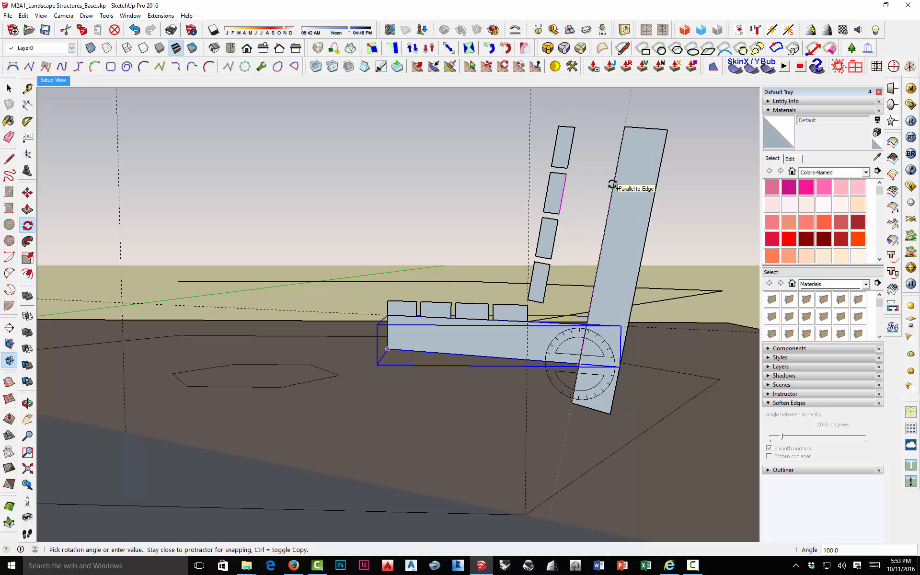
{"action": "left_click", "coordinate": [612, 184]}
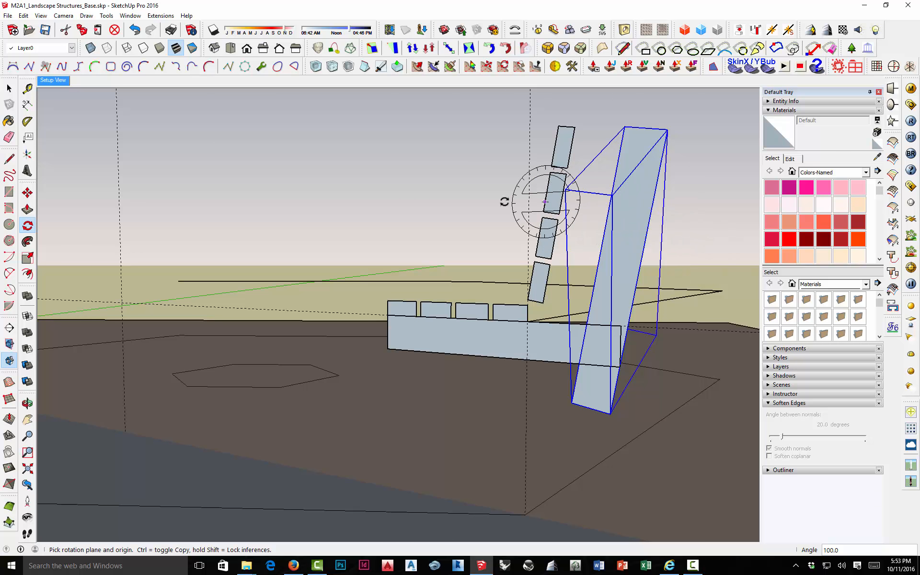
Step: Move the rotated board against the back of the upright slats so its upper corner meets the topmost slat's outer corner, and deselect it
{"action": "left_click", "coordinate": [27, 193]}
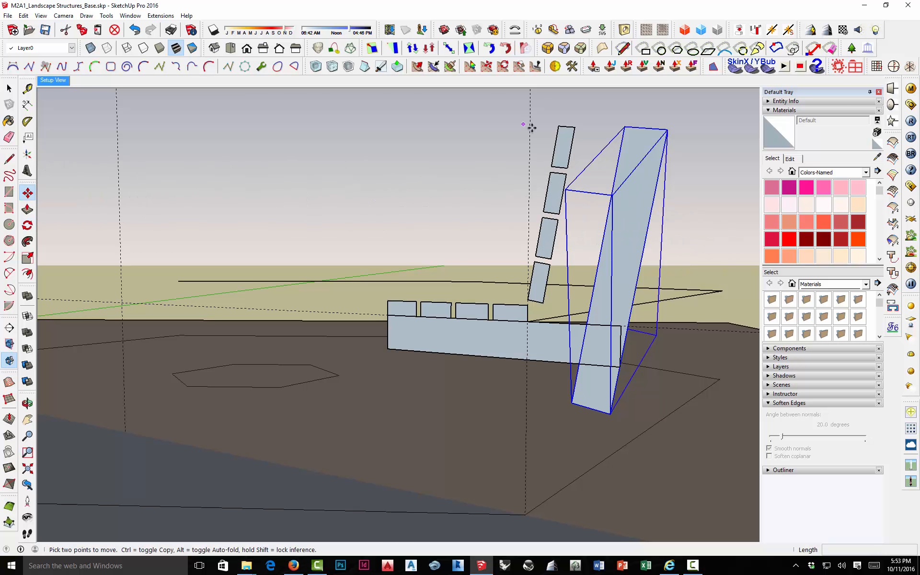
{"action": "left_click", "coordinate": [625, 128]}
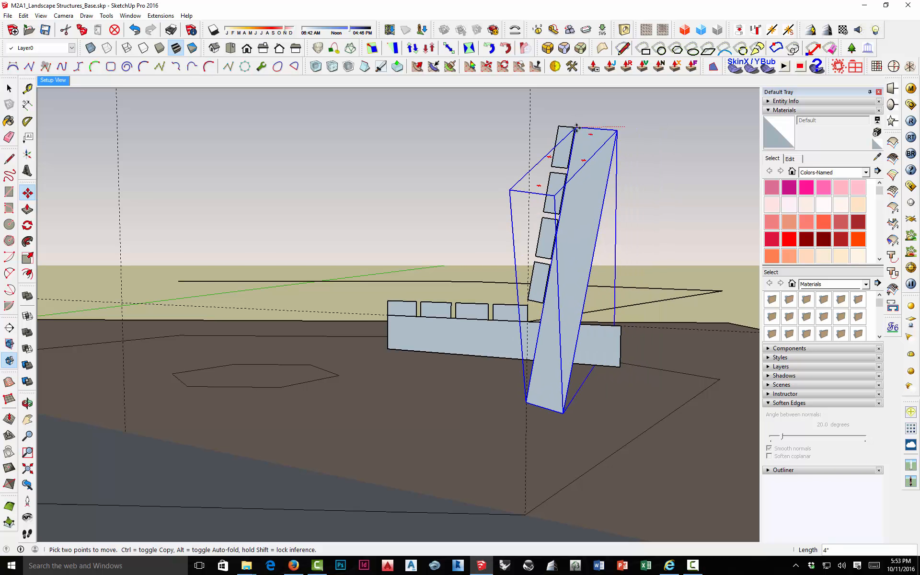
{"action": "scroll", "coordinate": [576, 127], "scroll_direction": "up", "scroll_amount": 5}
{"action": "scroll", "coordinate": [569, 124], "scroll_direction": "down", "scroll_amount": 4}
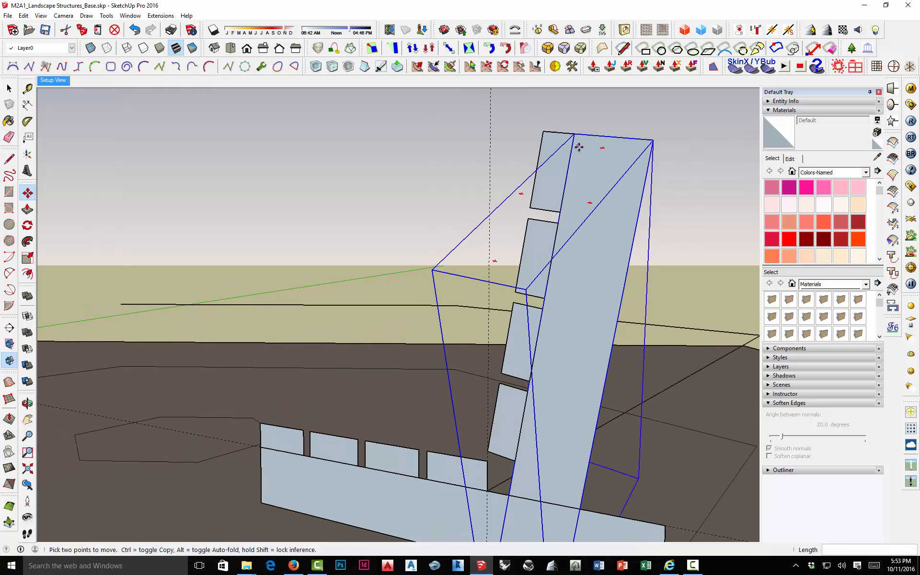
{"action": "middle_click_drag", "start_coordinate": [559, 181], "coordinate": [639, 205]}
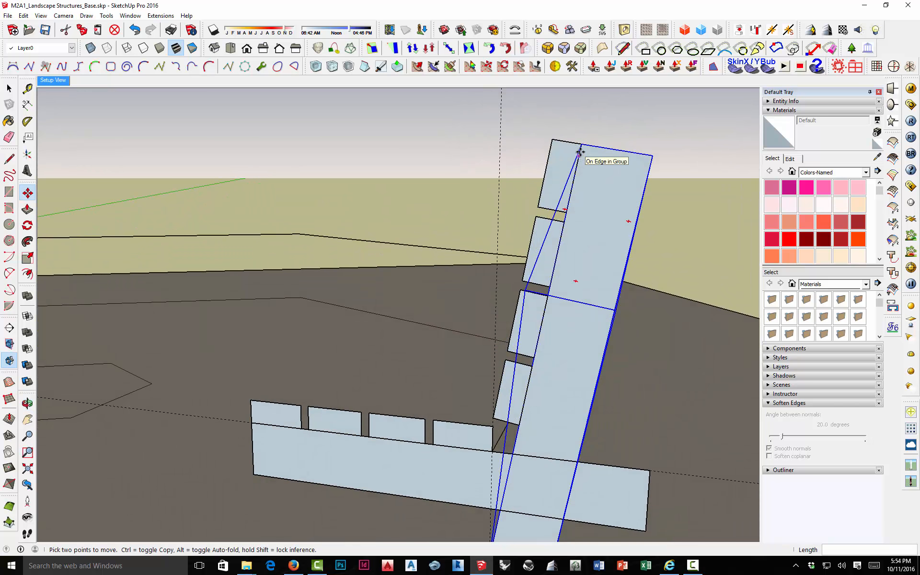
{"action": "scroll", "coordinate": [582, 148], "scroll_direction": "up", "scroll_amount": 3}
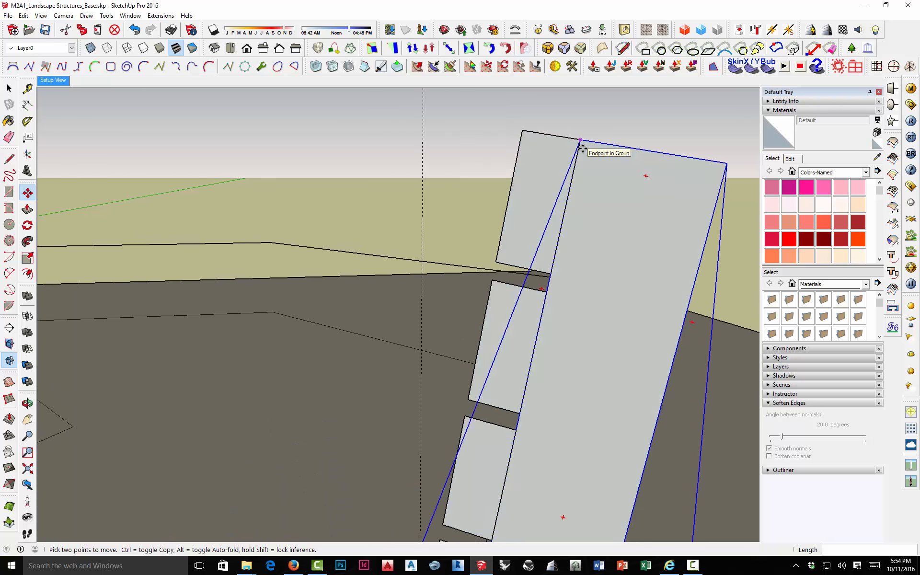
{"action": "scroll", "coordinate": [583, 147], "scroll_direction": "down", "scroll_amount": 3}
{"action": "scroll", "coordinate": [530, 389], "scroll_direction": "up", "scroll_amount": 3}
{"action": "scroll", "coordinate": [550, 297], "scroll_direction": "down", "scroll_amount": 5}
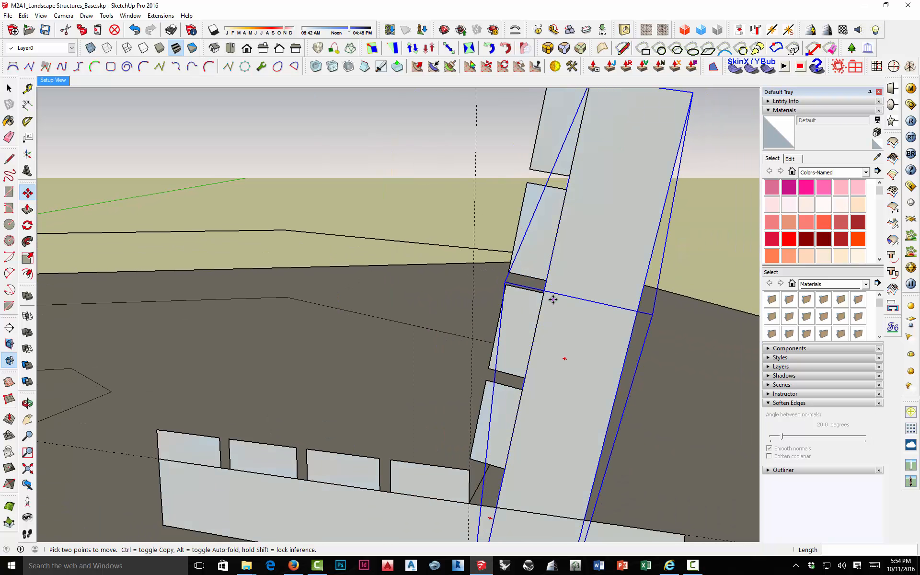
{"action": "key", "text": "space"}
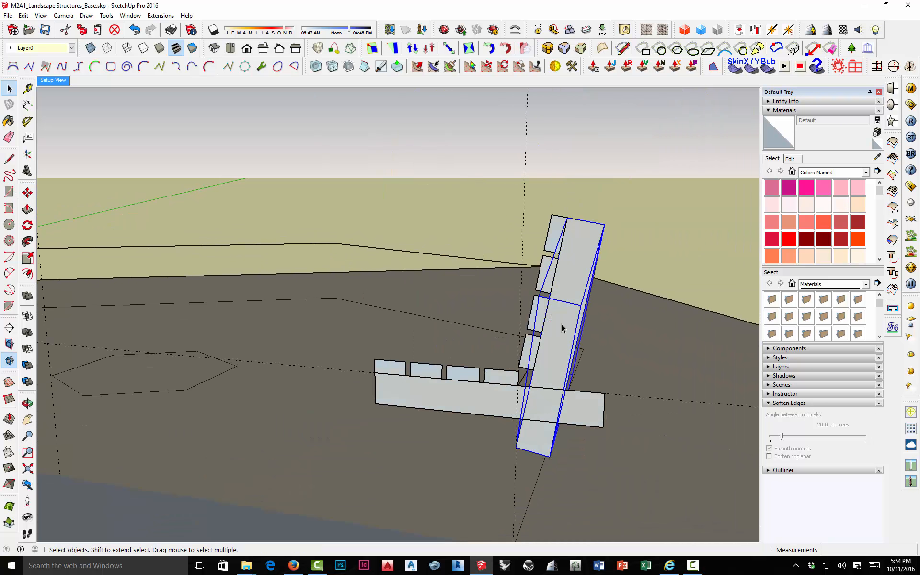
{"action": "left_click", "coordinate": [573, 216]}
Step: Open the leaning board's group for editing and draw a line across it along the horizontal board's lower edge
{"action": "middle_click_drag", "start_coordinate": [571, 332], "coordinate": [556, 290]}
{"action": "middle_click_drag", "start_coordinate": [553, 380], "coordinate": [497, 303]}
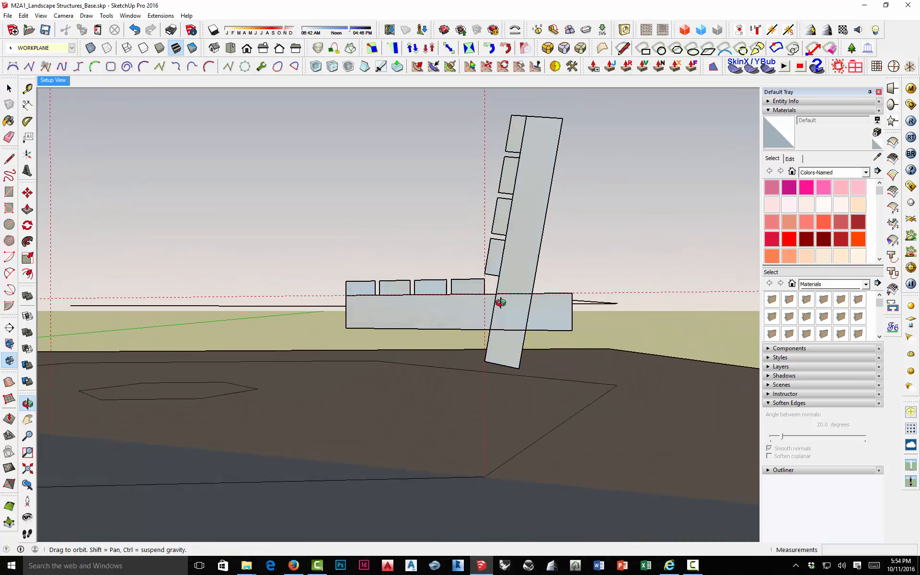
{"action": "double_click", "coordinate": [521, 269]}
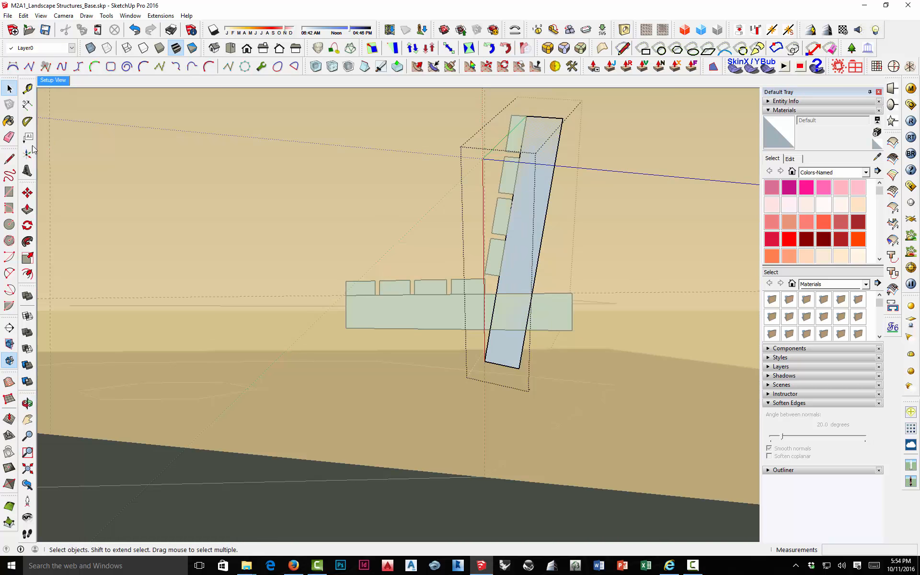
{"action": "left_click", "coordinate": [9, 158]}
{"action": "left_click", "coordinate": [490, 330]}
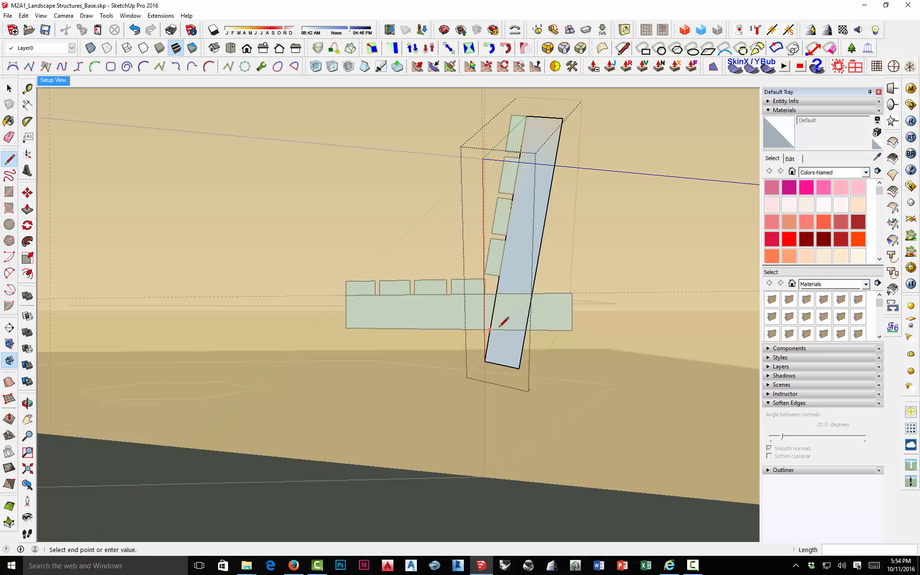
{"action": "left_click", "coordinate": [527, 329]}
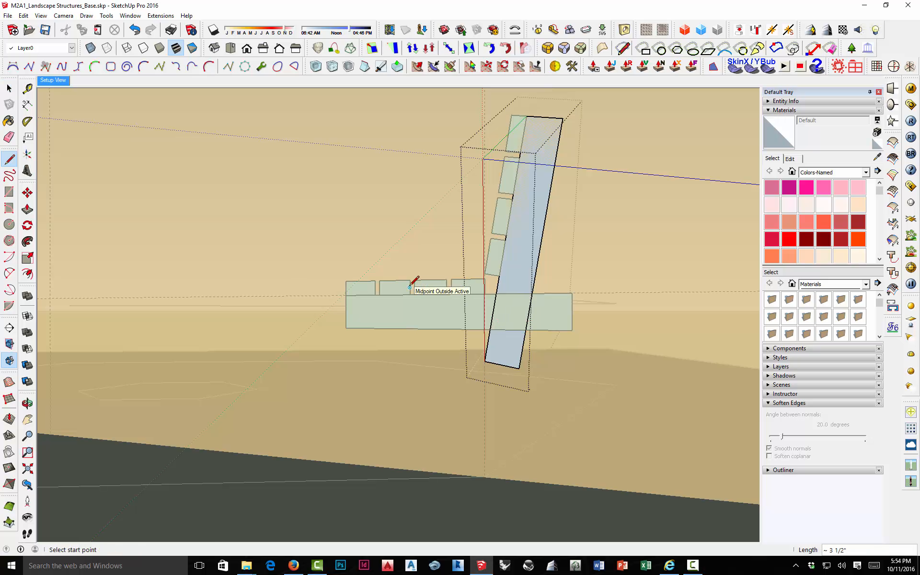
Step: Erase the leaning board's edges below the dividing line, trimming its end flush with the horizontal board, and close the group
{"action": "key", "text": "e"}
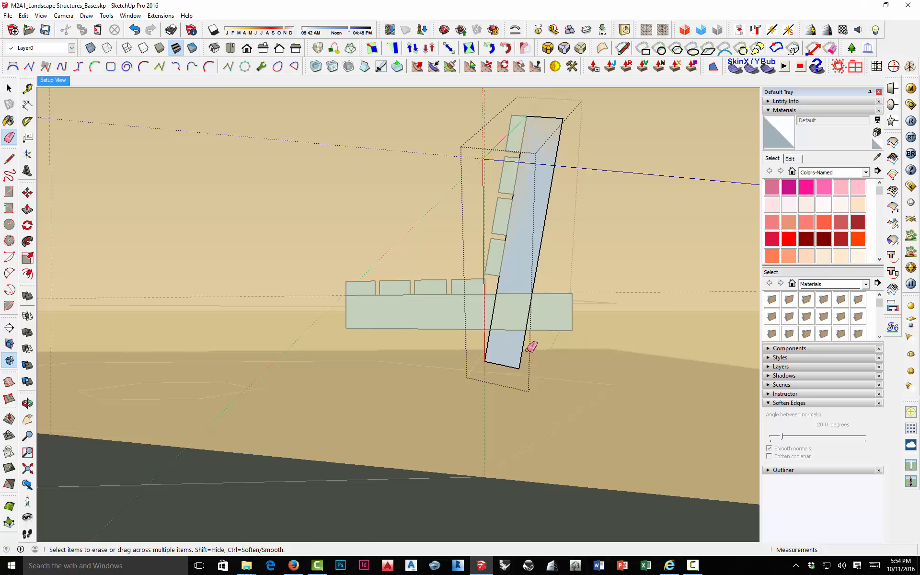
{"action": "left_click", "coordinate": [490, 363]}
{"action": "left_click", "coordinate": [487, 344]}
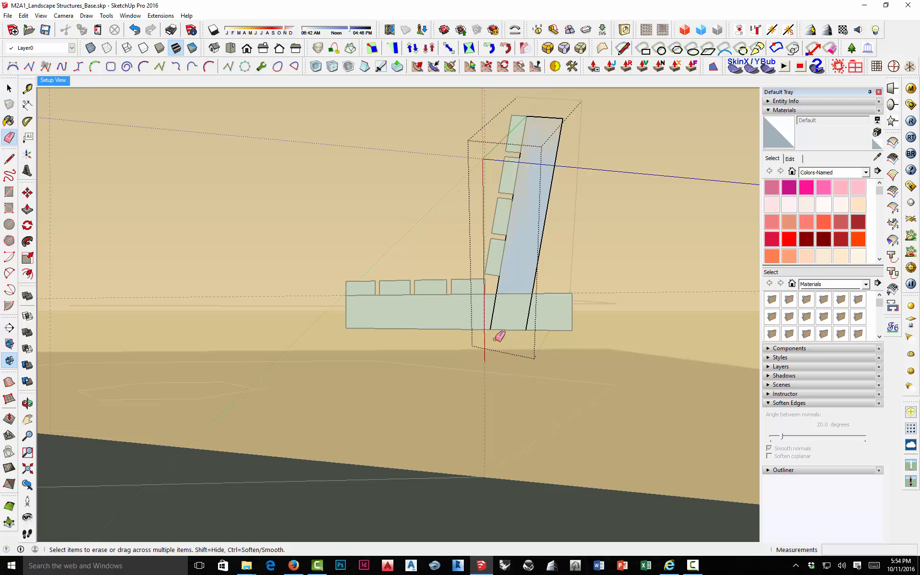
{"action": "key", "text": "space"}
{"action": "left_click", "coordinate": [586, 217]}
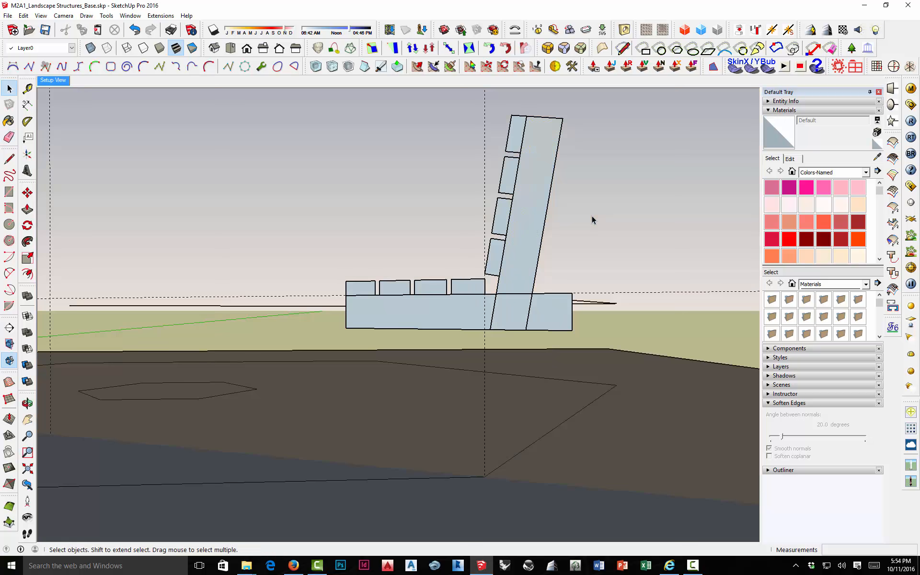
Step: Inside the horizontal board's group, draw a line along the leaning board's back edge and erase the overhanging end beyond it
{"action": "double_click", "coordinate": [550, 314]}
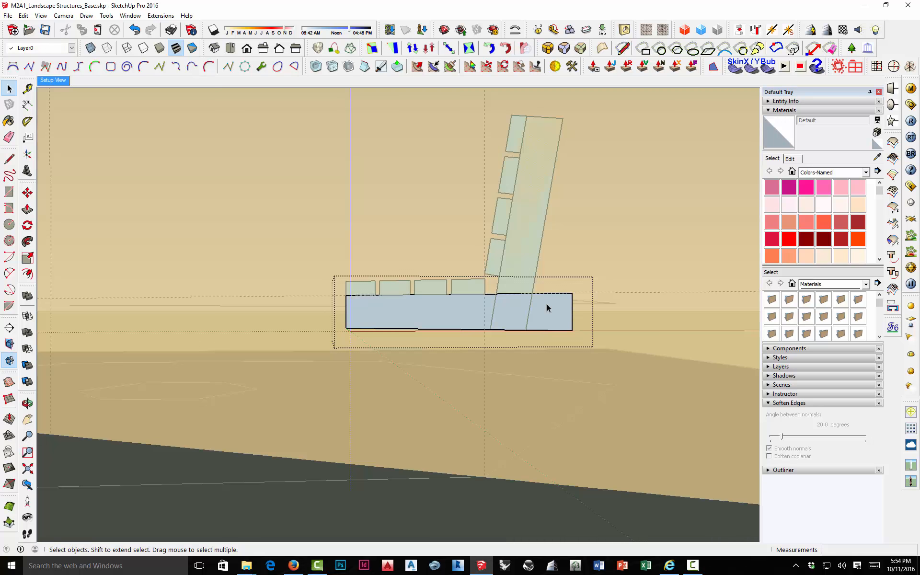
{"action": "key", "text": "l"}
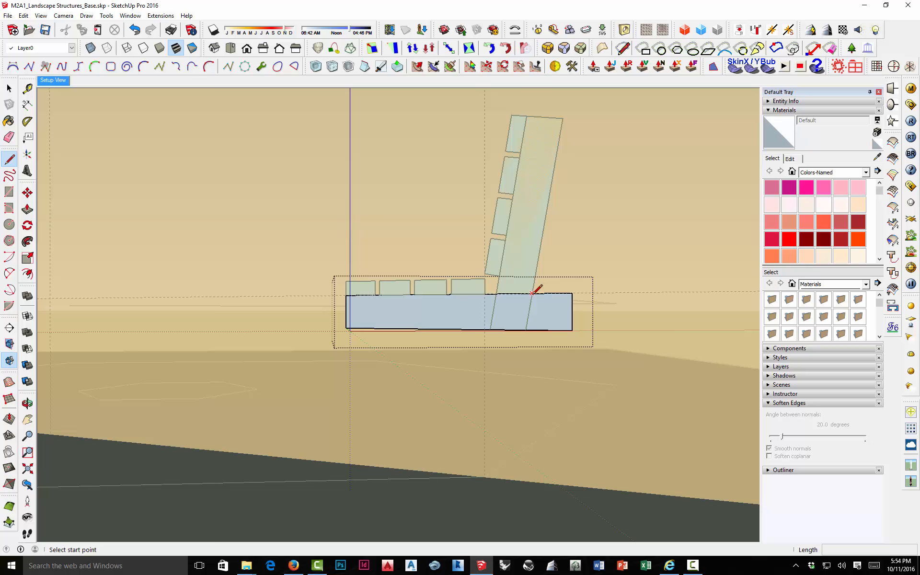
{"action": "left_click", "coordinate": [532, 293]}
{"action": "left_click", "coordinate": [527, 329]}
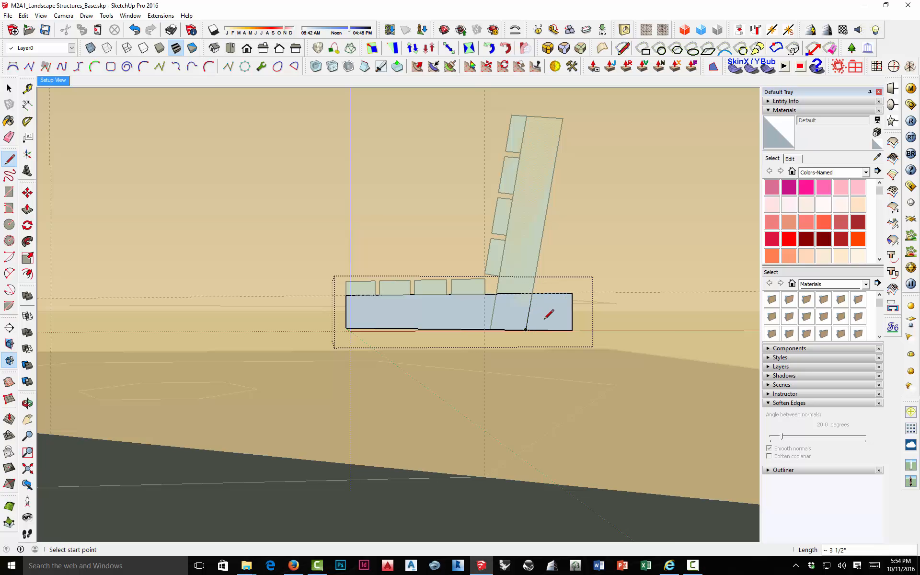
{"action": "key", "text": "e"}
{"action": "left_click_drag", "start_coordinate": [567, 296], "coordinate": [548, 335]}
{"action": "key", "text": "space"}
Step: Hide the vertical work plane behind the bench profile
{"action": "mouse_move", "coordinate": [567, 263]}
{"action": "middle_mouse_down"}
{"action": "mouse_move", "coordinate": [543, 326]}
{"action": "mouse_move", "coordinate": [478, 329]}
{"action": "mouse_move", "coordinate": [550, 315]}
{"action": "mouse_move", "coordinate": [524, 333]}
{"action": "middle_mouse_up"}
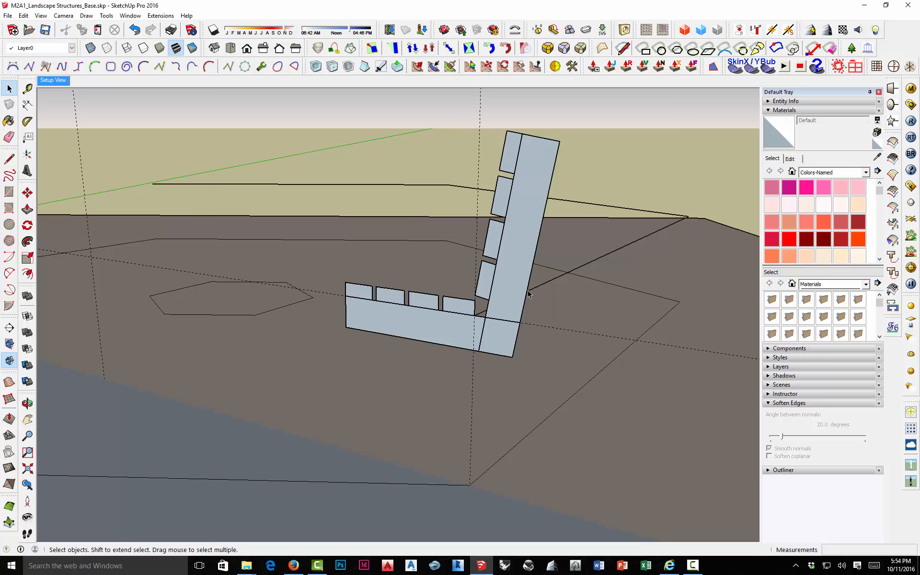
{"action": "middle_click_drag", "start_coordinate": [528, 294], "coordinate": [563, 282]}
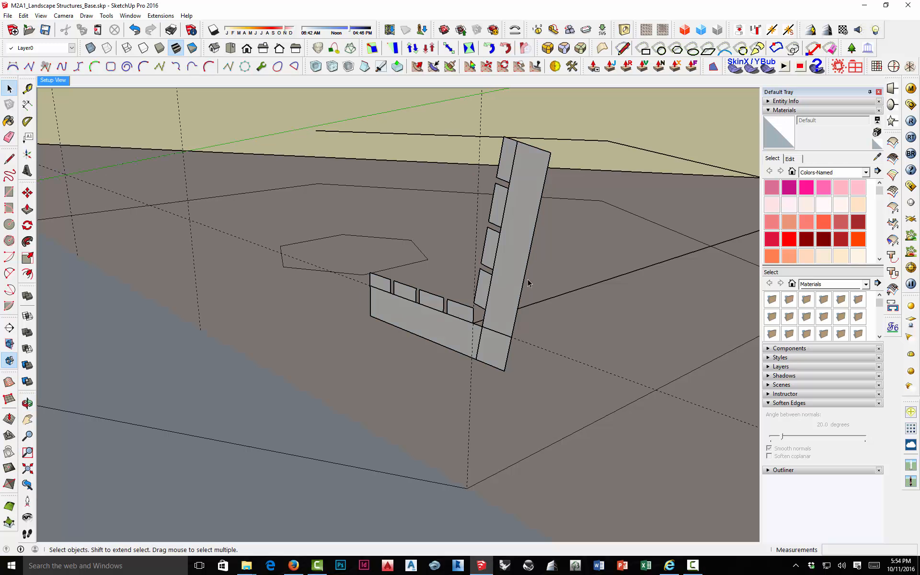
{"action": "middle_click_drag", "start_coordinate": [449, 296], "coordinate": [605, 300]}
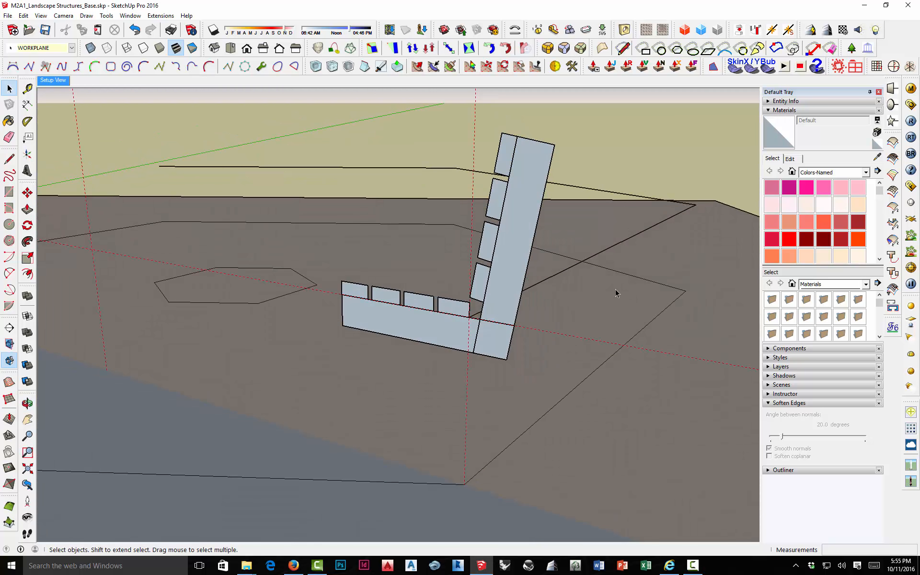
{"action": "right_click", "coordinate": [616, 290]}
{"action": "left_click", "coordinate": [648, 325]}
{"action": "right_click", "coordinate": [629, 288]}
{"action": "left_click", "coordinate": [653, 312]}
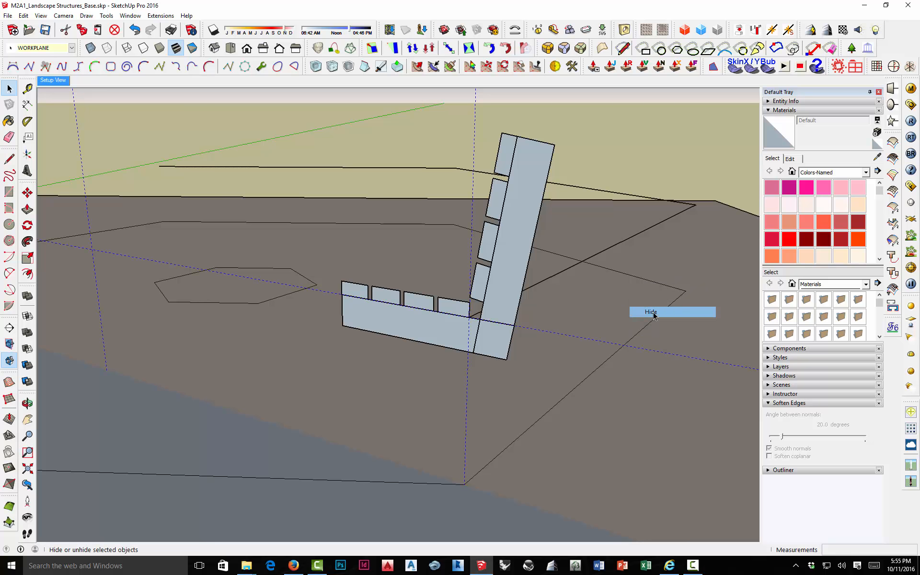
Step: Explode the group of upright backrest slats and the group of horizontal seat slats
{"action": "scroll", "coordinate": [546, 297], "scroll_direction": "down", "scroll_amount": 5}
{"action": "middle_click_drag", "start_coordinate": [546, 296], "coordinate": [511, 312]}
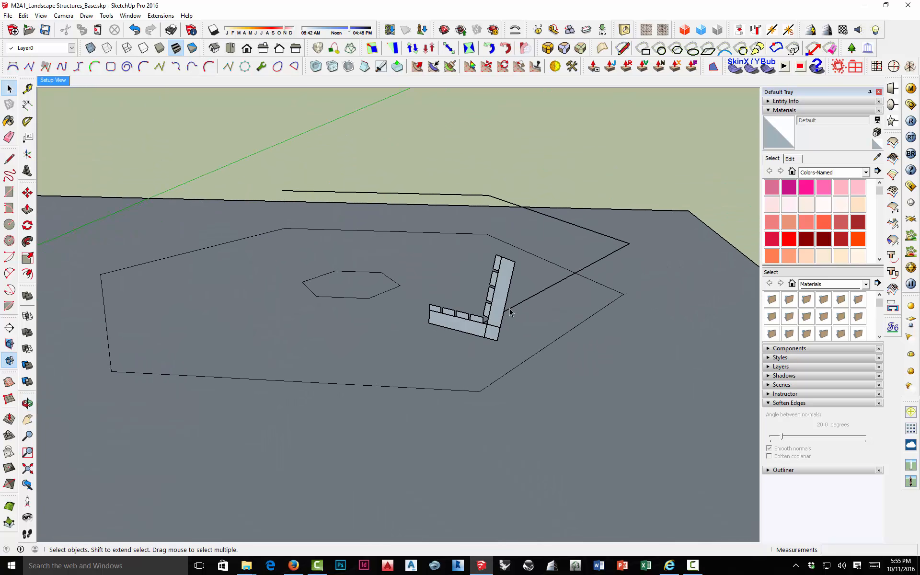
{"action": "scroll", "coordinate": [510, 312], "scroll_direction": "up", "scroll_amount": 3}
{"action": "left_click", "coordinate": [493, 316]}
{"action": "left_click", "coordinate": [421, 353]}
{"action": "left_click", "coordinate": [411, 323]}
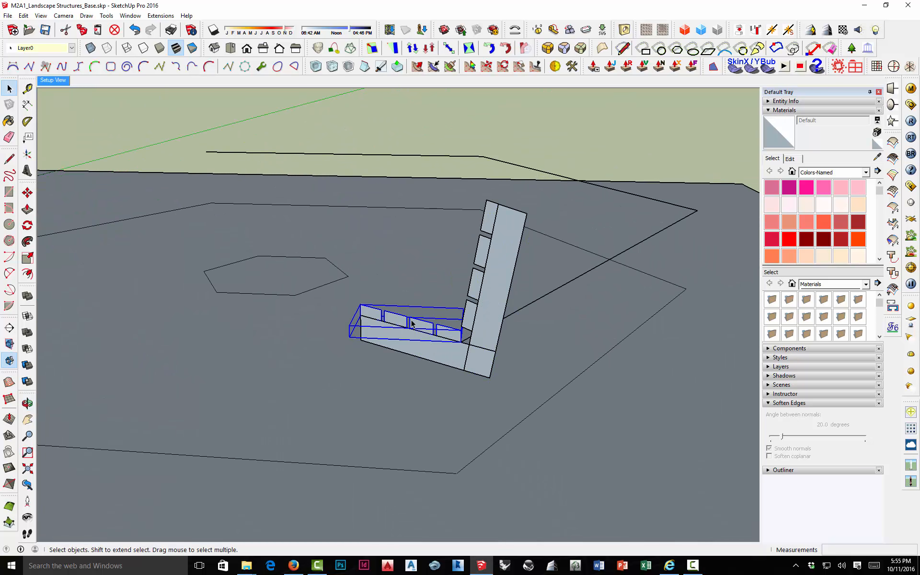
{"action": "left_click", "coordinate": [481, 275]}
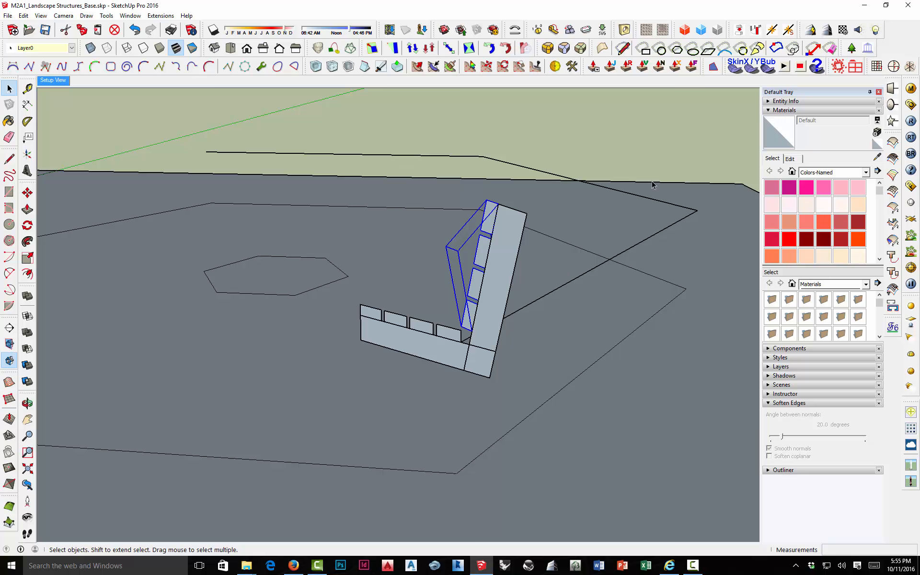
{"action": "right_click", "coordinate": [480, 281]}
{"action": "left_click", "coordinate": [510, 337]}
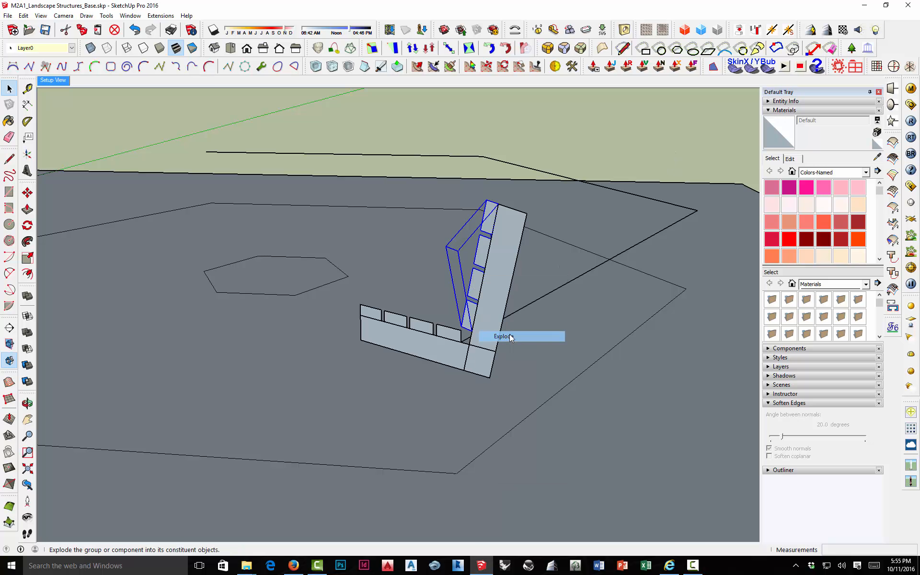
{"action": "left_click", "coordinate": [448, 332]}
{"action": "right_click", "coordinate": [448, 332]}
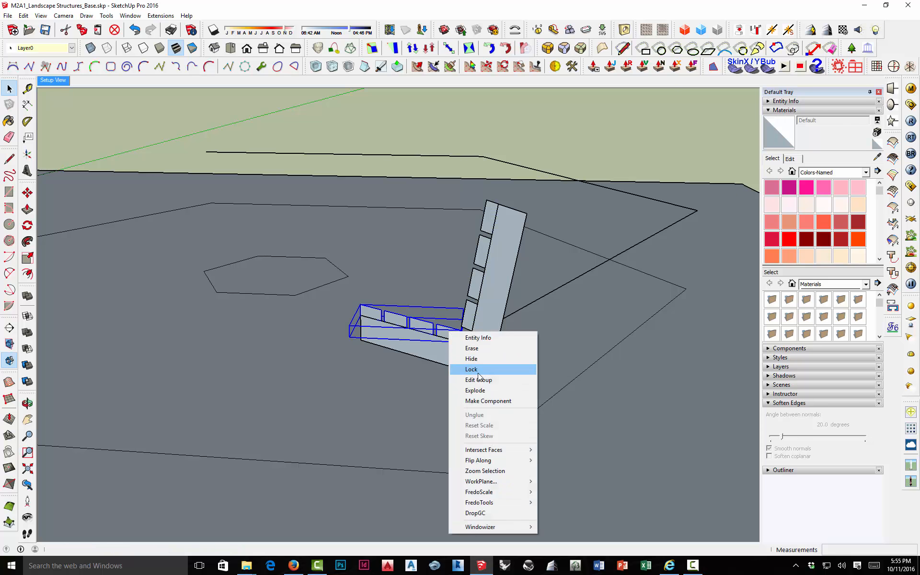
{"action": "left_click", "coordinate": [477, 390]}
{"action": "left_click", "coordinate": [495, 294]}
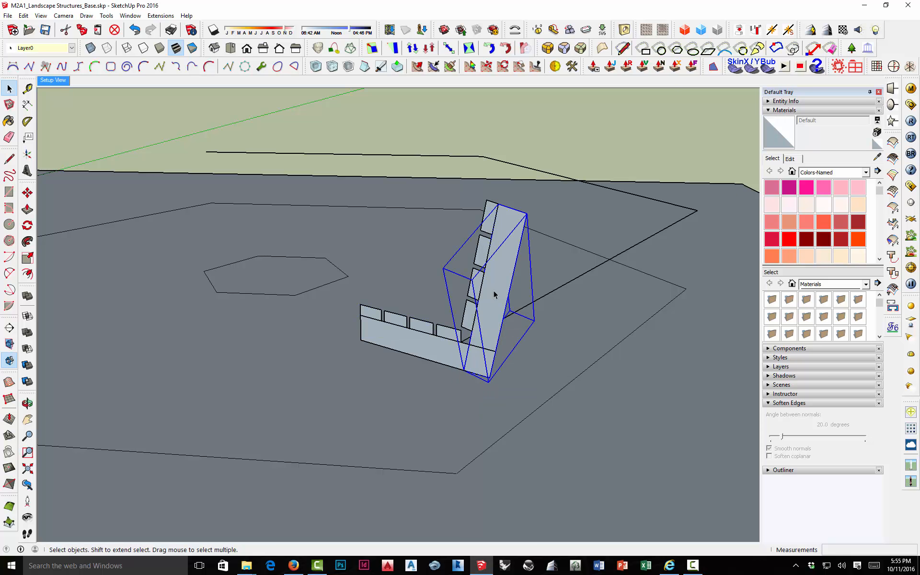
{"action": "left_click", "coordinate": [448, 352]}
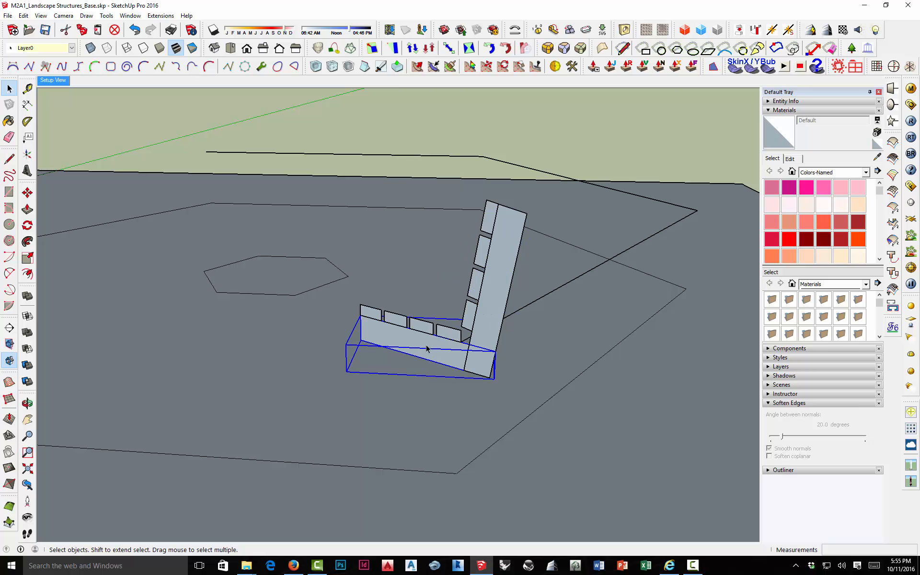
{"action": "left_click", "coordinate": [496, 296]}
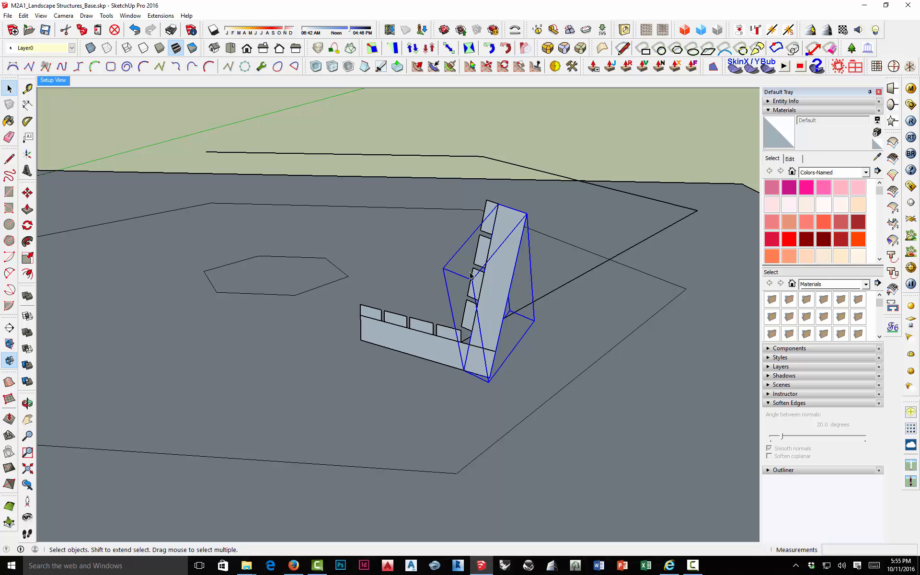
{"action": "left_click", "coordinate": [611, 150]}
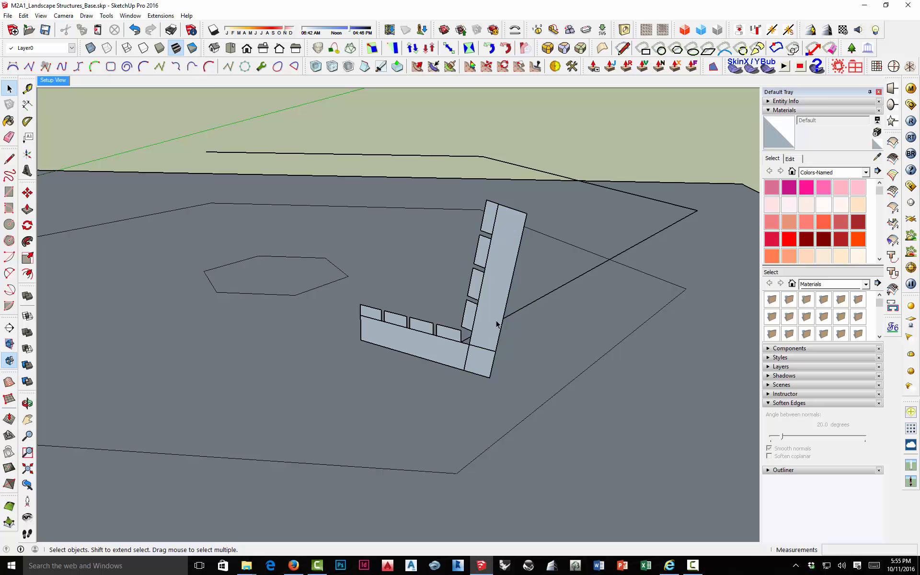
{"action": "left_click", "coordinate": [439, 353]}
Step: Try Follow Me on the innermost seat slat along the raised half-hexagon path, and undo the extrusion
{"action": "mouse_move", "coordinate": [588, 317]}
{"action": "middle_mouse_down"}
{"action": "mouse_move", "coordinate": [592, 343]}
{"action": "mouse_move", "coordinate": [383, 360]}
{"action": "mouse_move", "coordinate": [165, 318]}
{"action": "mouse_move", "coordinate": [161, 290]}
{"action": "mouse_move", "coordinate": [168, 298]}
{"action": "middle_mouse_up"}
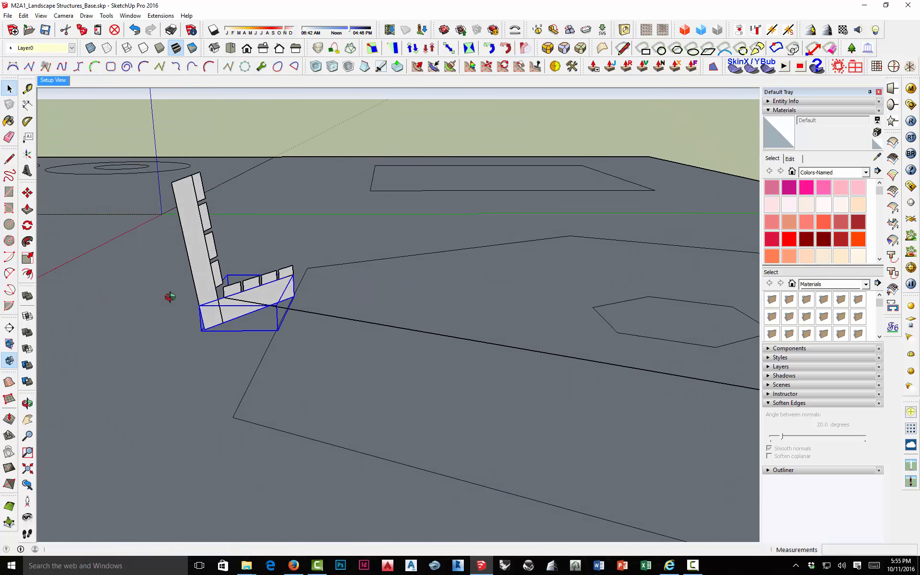
{"action": "scroll", "coordinate": [168, 297], "scroll_direction": "down", "scroll_amount": 3}
{"action": "left_click", "coordinate": [263, 162]}
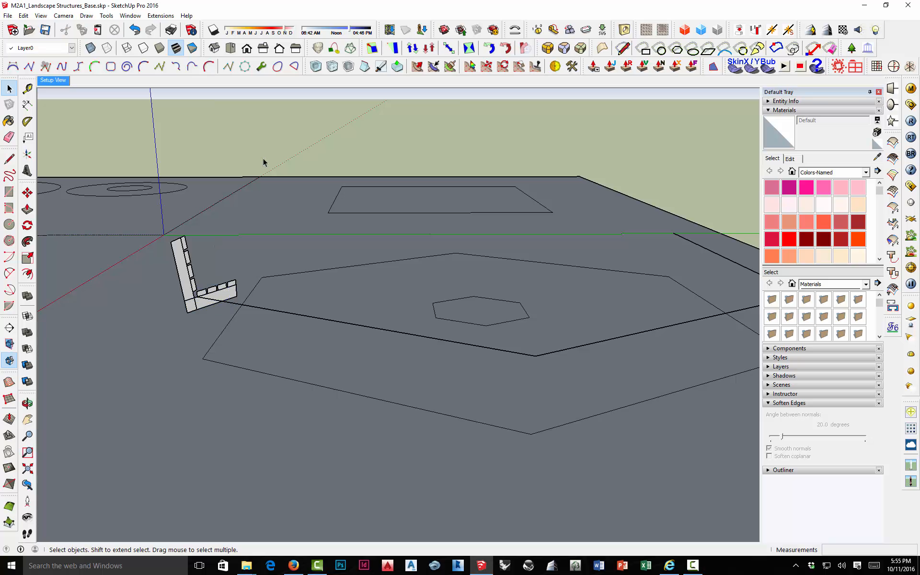
{"action": "left_click", "coordinate": [402, 335]}
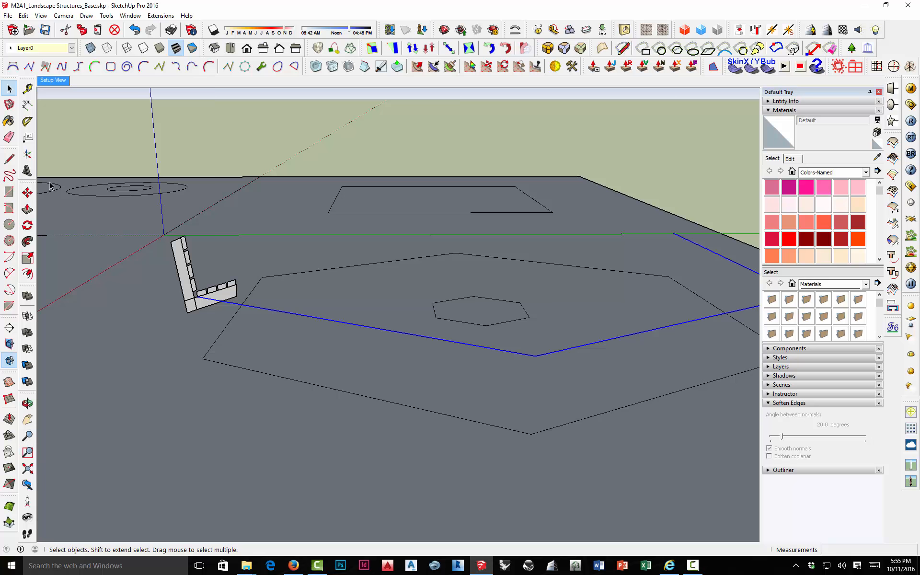
{"action": "left_click", "coordinate": [27, 241]}
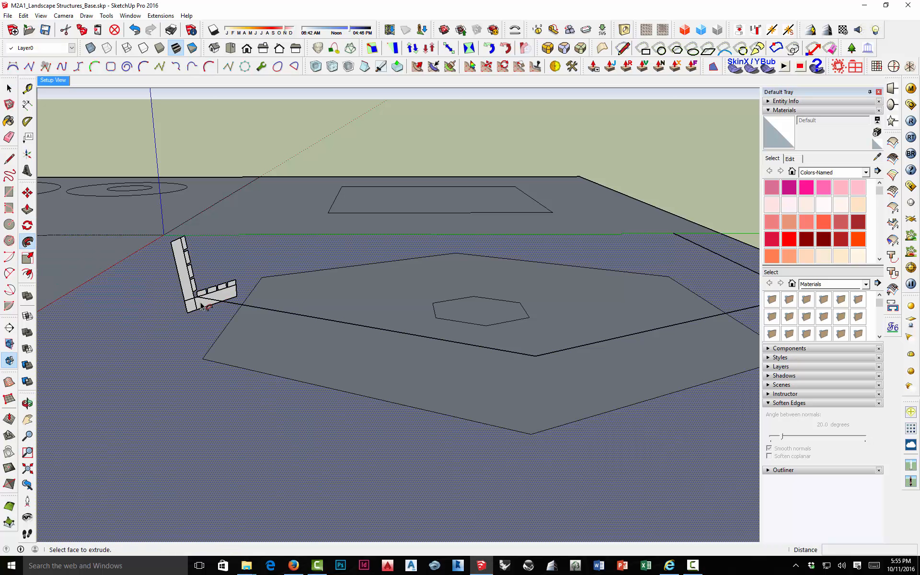
{"action": "scroll", "coordinate": [200, 295], "scroll_direction": "up", "scroll_amount": 2}
{"action": "middle_click_drag", "start_coordinate": [199, 295], "coordinate": [209, 303]}
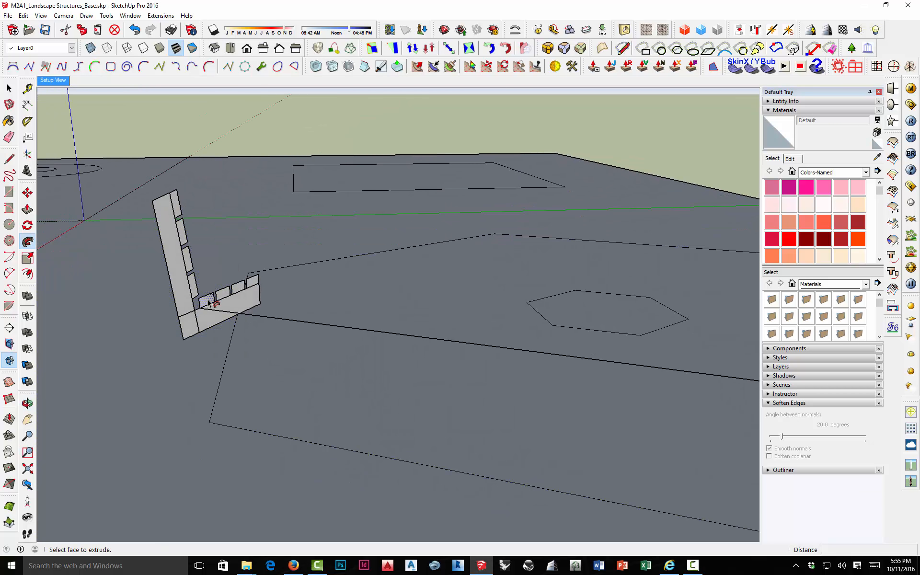
{"action": "left_click", "coordinate": [209, 303]}
{"action": "scroll", "coordinate": [196, 297], "scroll_direction": "down", "scroll_amount": 2}
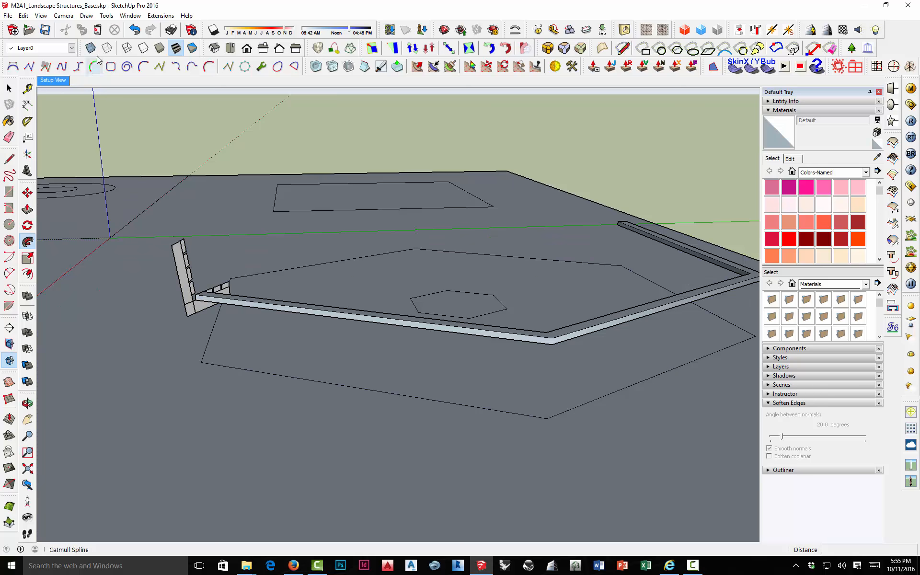
{"action": "left_click", "coordinate": [134, 30]}
{"action": "left_click", "coordinate": [9, 88]}
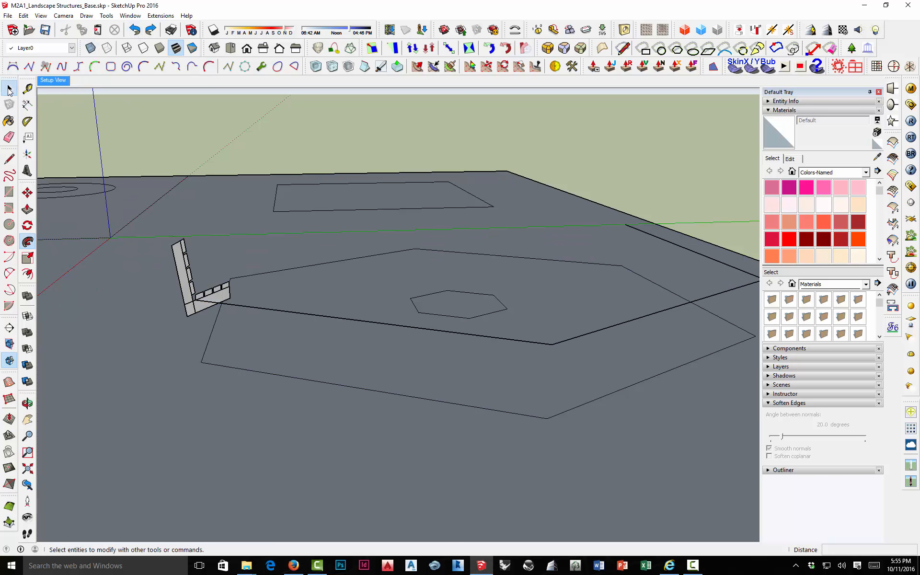
Step: Turn on the display of hidden geometry and unhide the vertical work plane
{"action": "middle_click_drag", "start_coordinate": [167, 280], "coordinate": [363, 312]}
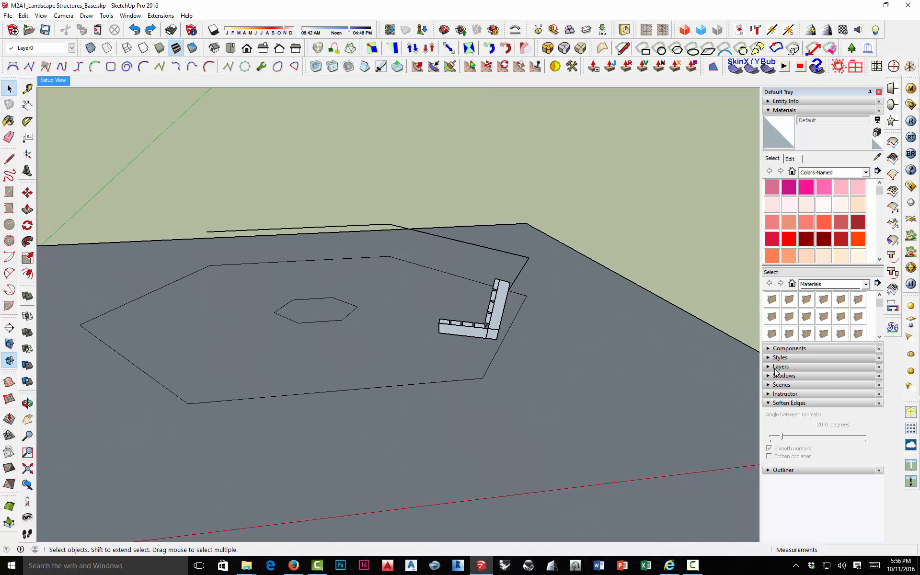
{"action": "left_click", "coordinate": [768, 110]}
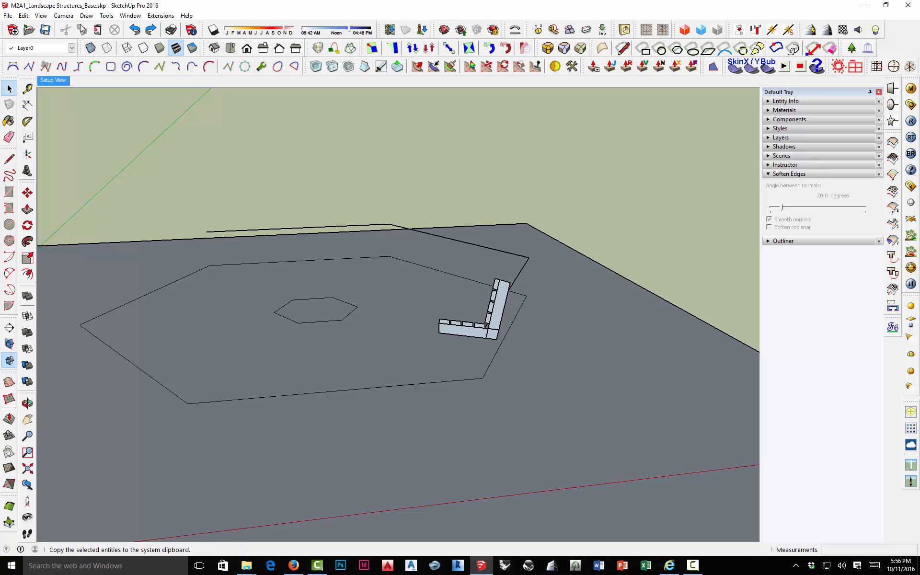
{"action": "left_click", "coordinate": [41, 16]}
{"action": "left_click", "coordinate": [40, 51]}
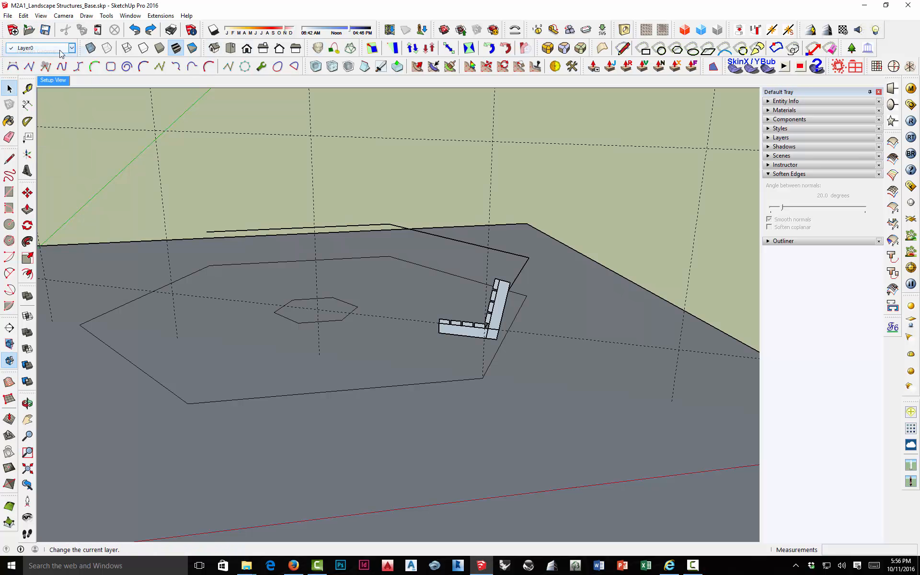
{"action": "right_click", "coordinate": [588, 186]}
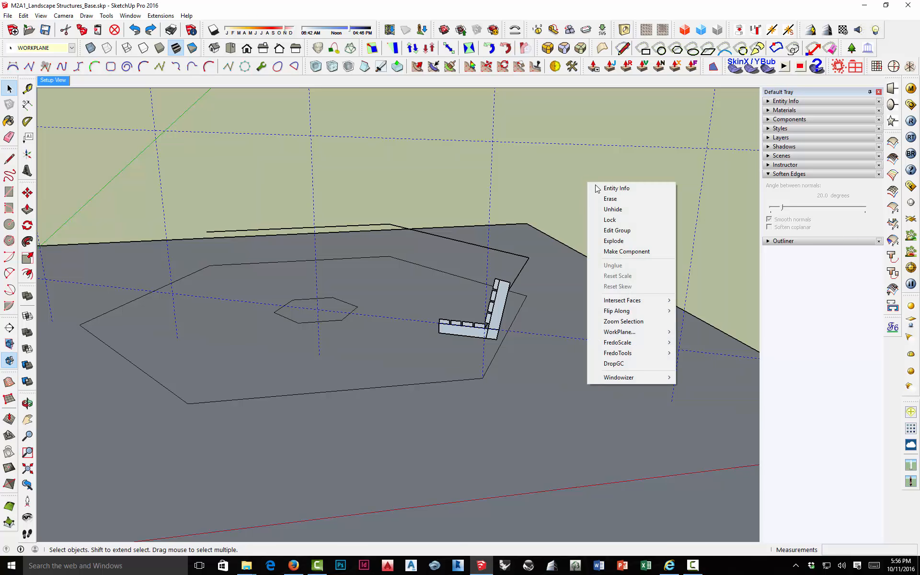
{"action": "left_click", "coordinate": [619, 209]}
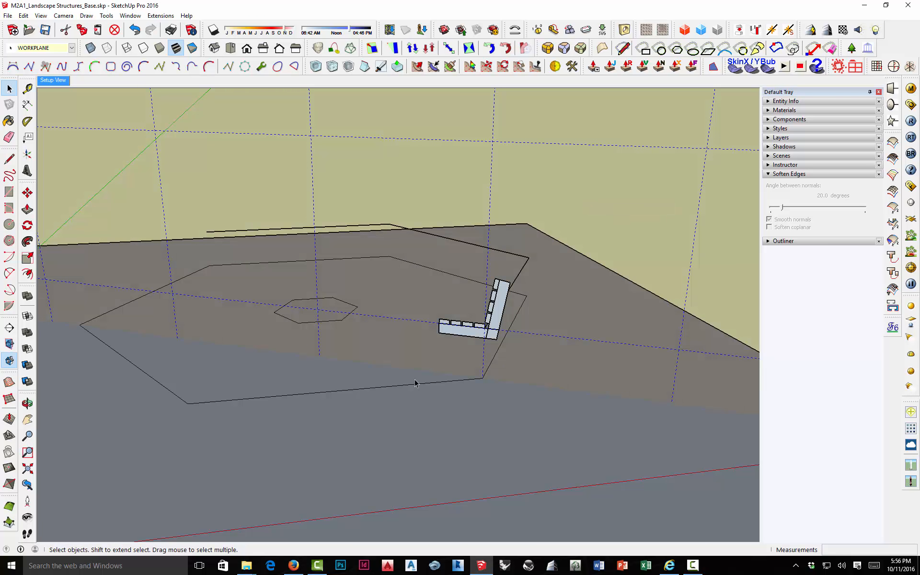
Step: Draw a closed L-shaped outline on the work plane with the Line tool, enclosing all slat and support profiles with a margin
{"action": "middle_click_drag", "start_coordinate": [460, 329], "coordinate": [451, 283]}
{"action": "left_click", "coordinate": [10, 156]}
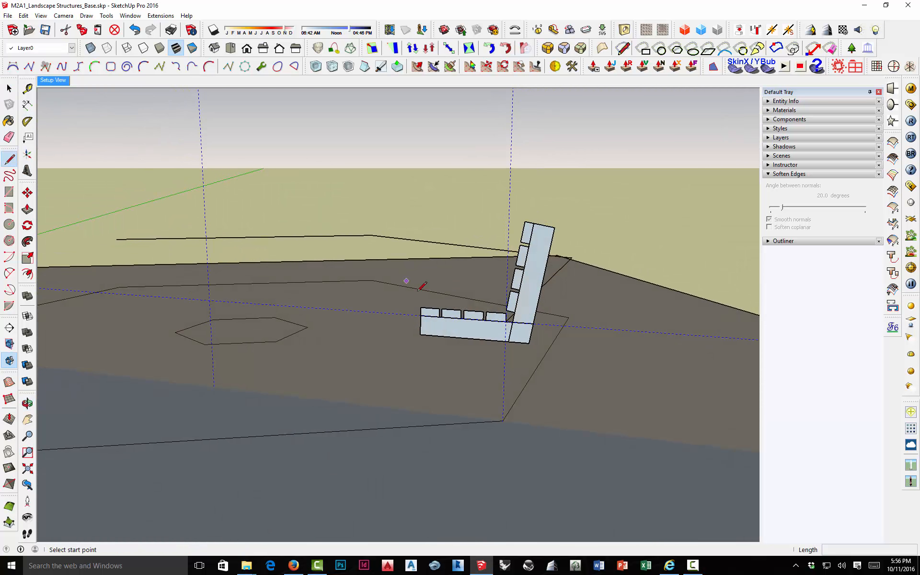
{"action": "middle_click_drag", "start_coordinate": [492, 299], "coordinate": [594, 253]}
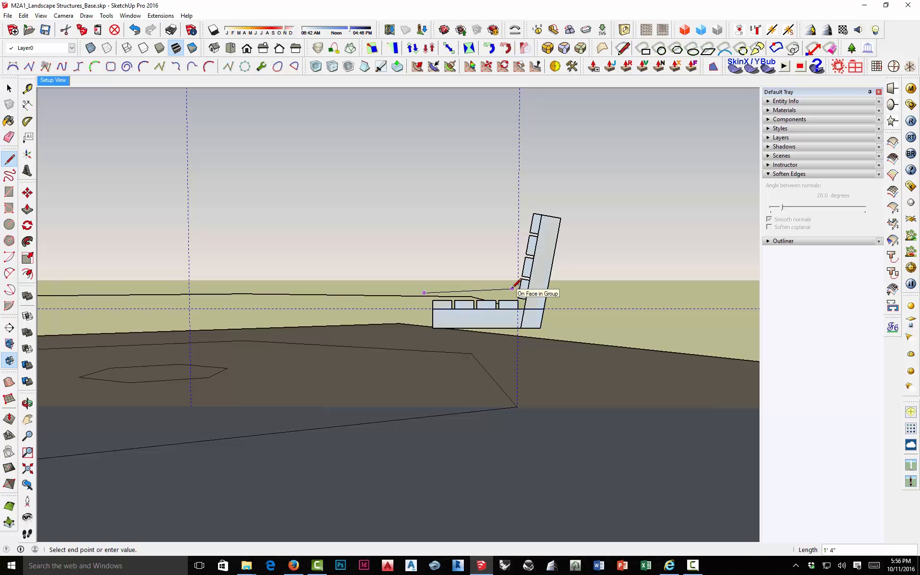
{"action": "left_click", "coordinate": [512, 288]}
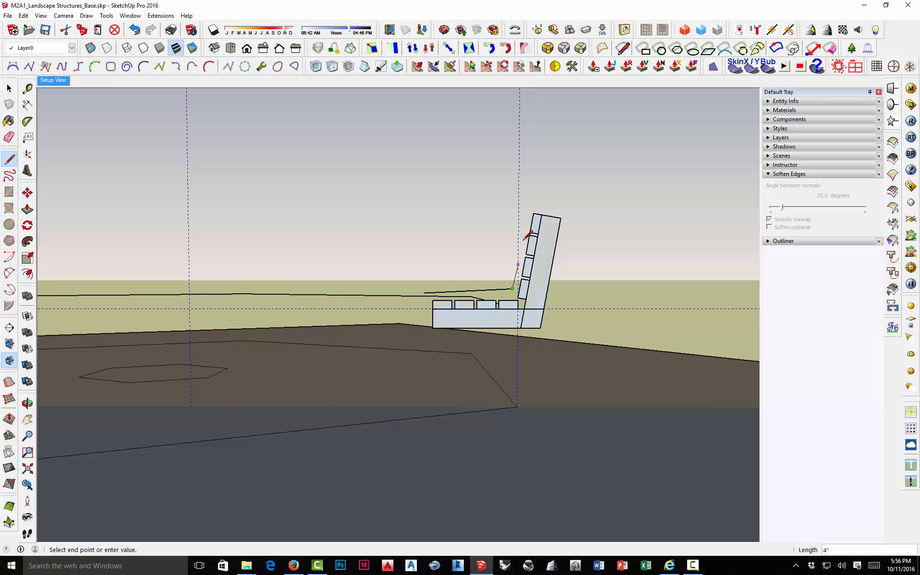
{"action": "left_click", "coordinate": [528, 198]}
{"action": "left_click", "coordinate": [580, 207]}
{"action": "left_click", "coordinate": [556, 338]}
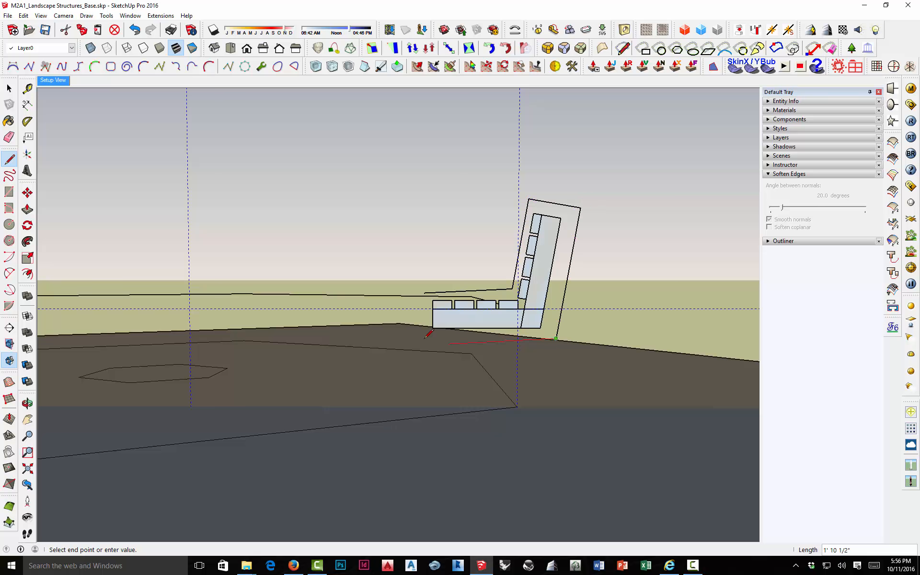
{"action": "middle_click_drag", "start_coordinate": [466, 334], "coordinate": [474, 371]}
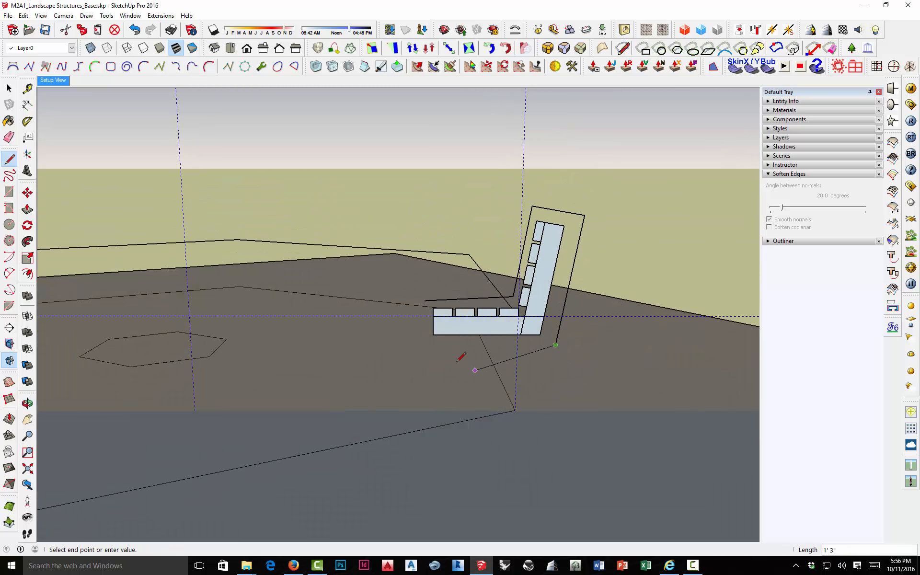
{"action": "left_click", "coordinate": [419, 343]}
{"action": "left_click", "coordinate": [425, 301]}
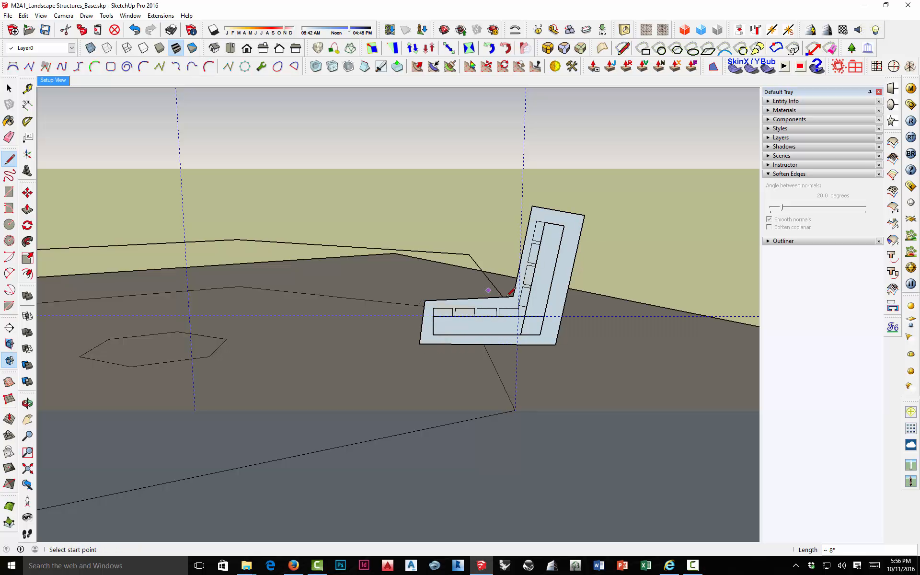
Step: Select the L-shaped face around the slat profiles and inspect where the slats interrupt it
{"action": "middle_click_drag", "start_coordinate": [511, 291], "coordinate": [424, 282]}
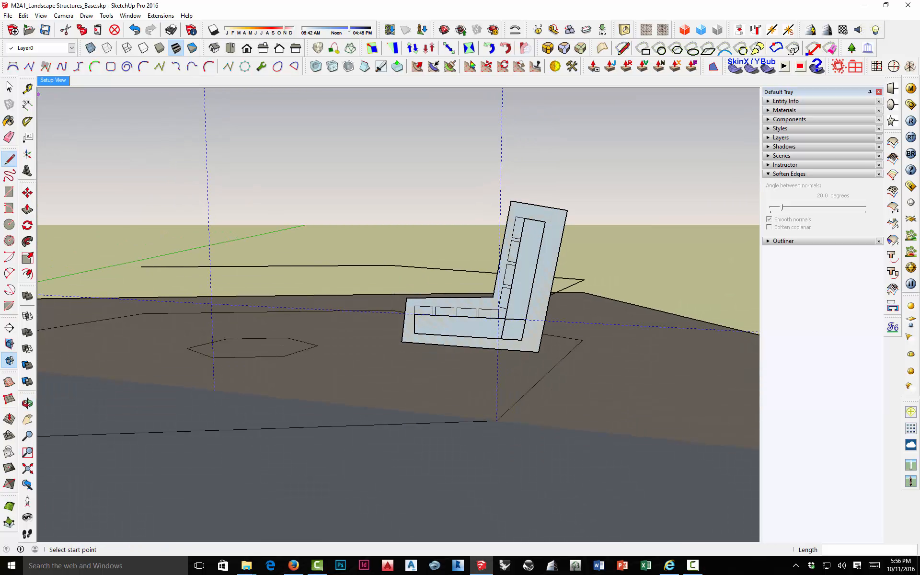
{"action": "key", "text": "space"}
{"action": "left_click", "coordinate": [536, 293]}
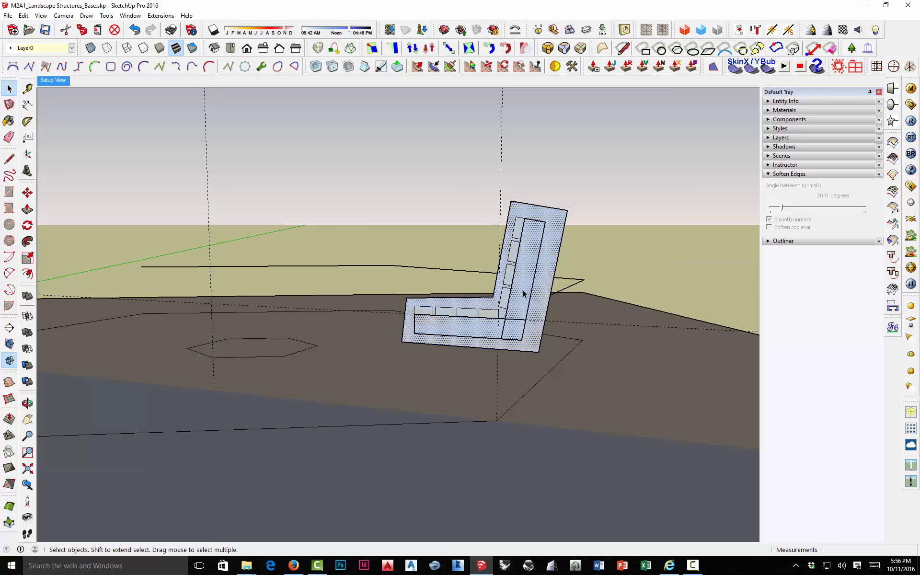
{"action": "scroll", "coordinate": [491, 320], "scroll_direction": "up", "scroll_amount": 3}
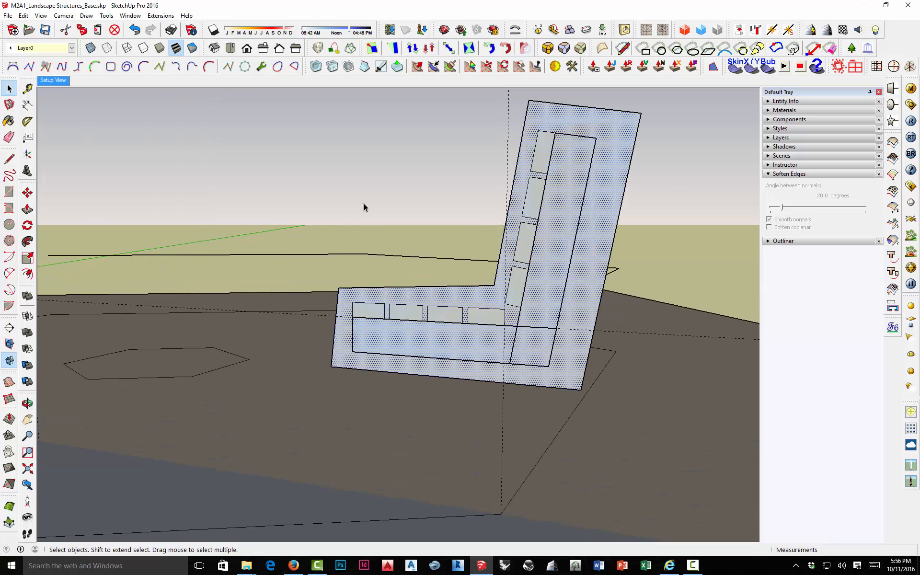
{"action": "scroll", "coordinate": [364, 207], "scroll_direction": "down", "scroll_amount": 5}
{"action": "middle_click_drag", "start_coordinate": [536, 228], "coordinate": [543, 257]}
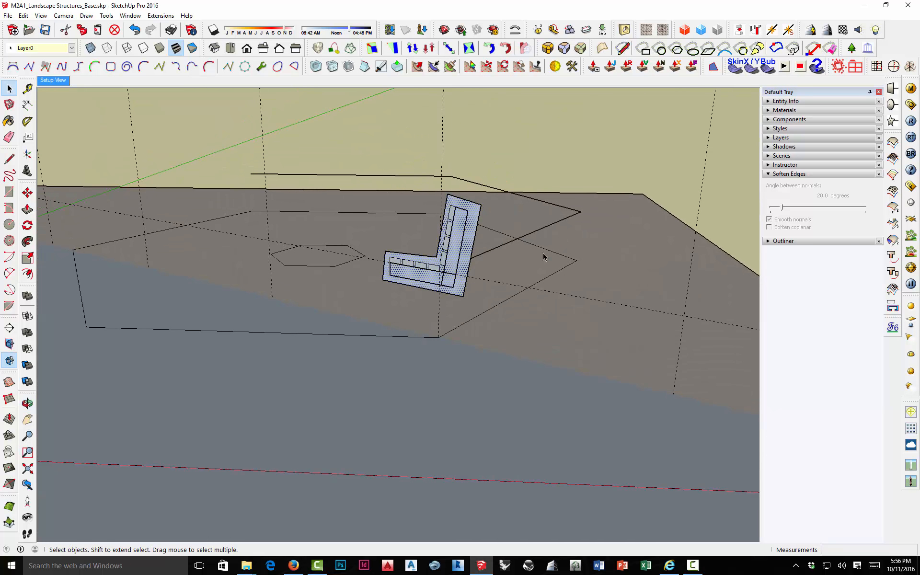
Step: Hide the vertical work plane and turn off the display of hidden geometry
{"action": "right_click", "coordinate": [606, 214]}
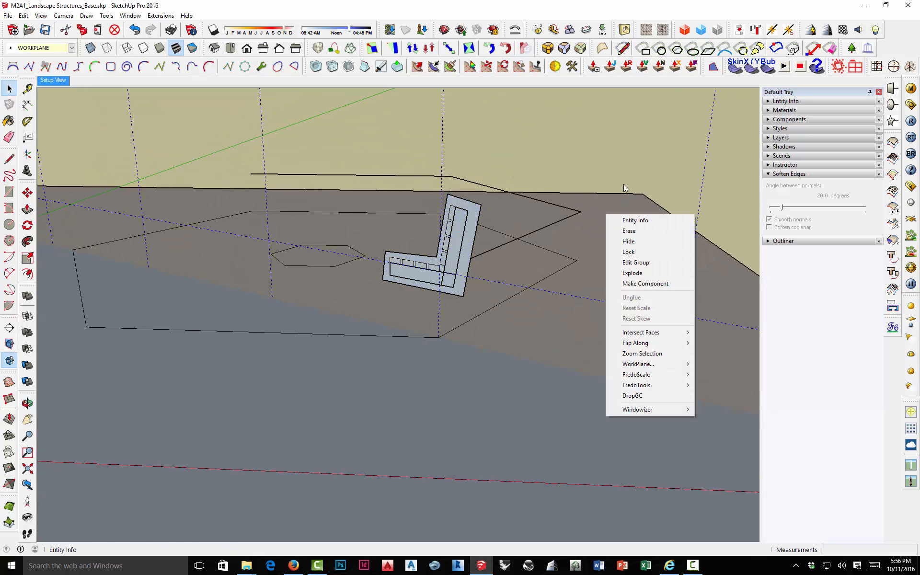
{"action": "key", "text": "Escape"}
{"action": "right_click", "coordinate": [626, 186]}
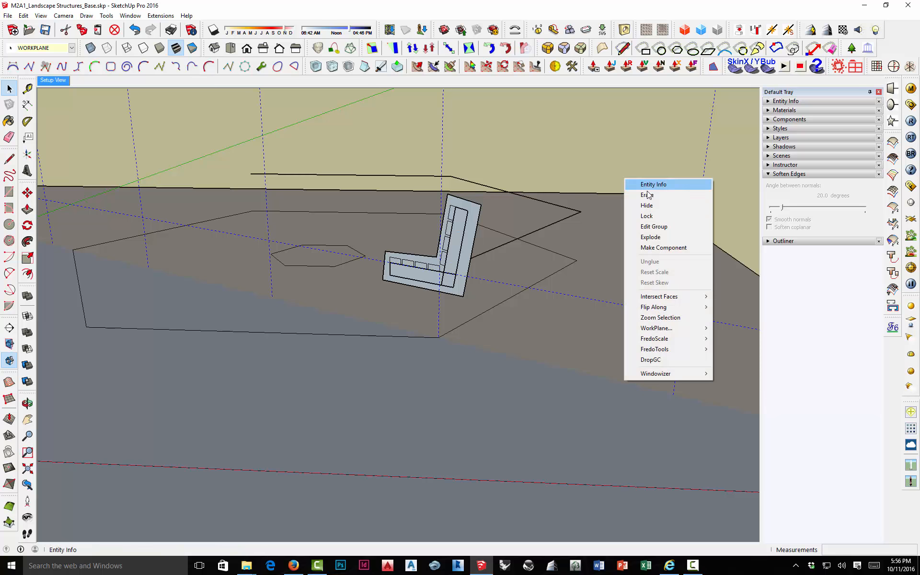
{"action": "left_click", "coordinate": [663, 214]}
{"action": "middle_click_drag", "start_coordinate": [651, 262], "coordinate": [634, 306]}
{"action": "left_click", "coordinate": [40, 16]}
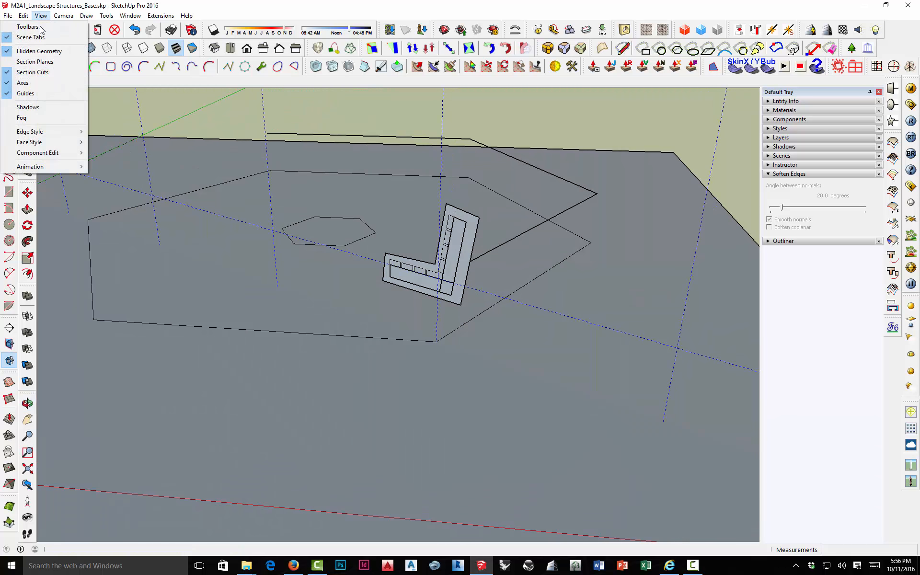
{"action": "left_click", "coordinate": [48, 47]}
Step: Extrude the L-shaped face around the slats with Follow Me along the raised half-hexagon path
{"action": "scroll", "coordinate": [479, 239], "scroll_direction": "down", "scroll_amount": 3}
{"action": "middle_click_drag", "start_coordinate": [479, 240], "coordinate": [65, 204]}
{"action": "scroll", "coordinate": [261, 252], "scroll_direction": "up", "scroll_amount": 3}
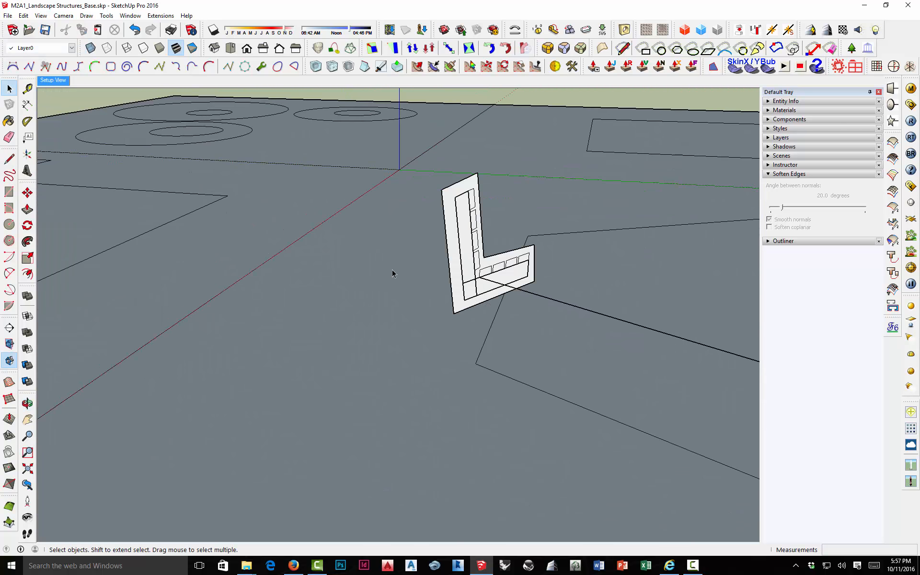
{"action": "scroll", "coordinate": [391, 274], "scroll_direction": "down", "scroll_amount": 2}
{"action": "left_click", "coordinate": [560, 316]}
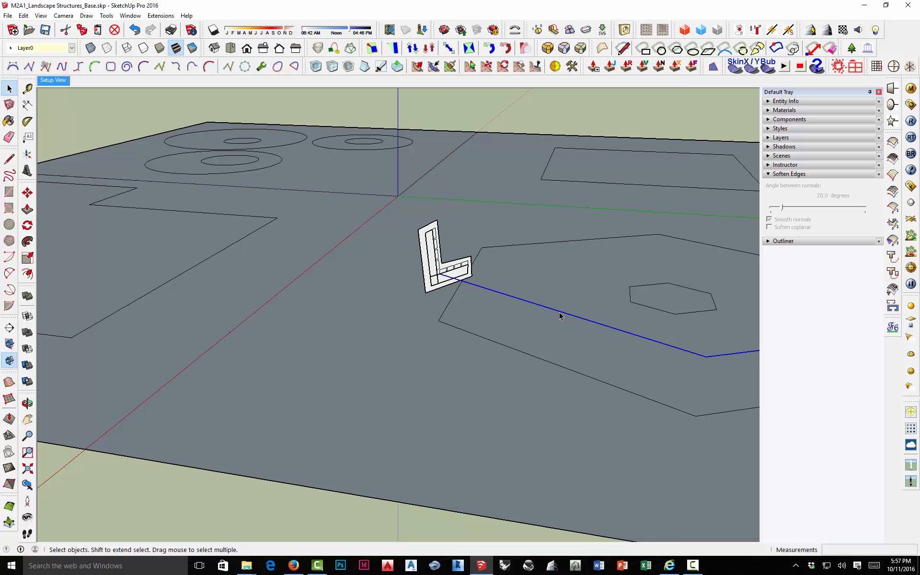
{"action": "left_click", "coordinate": [28, 241]}
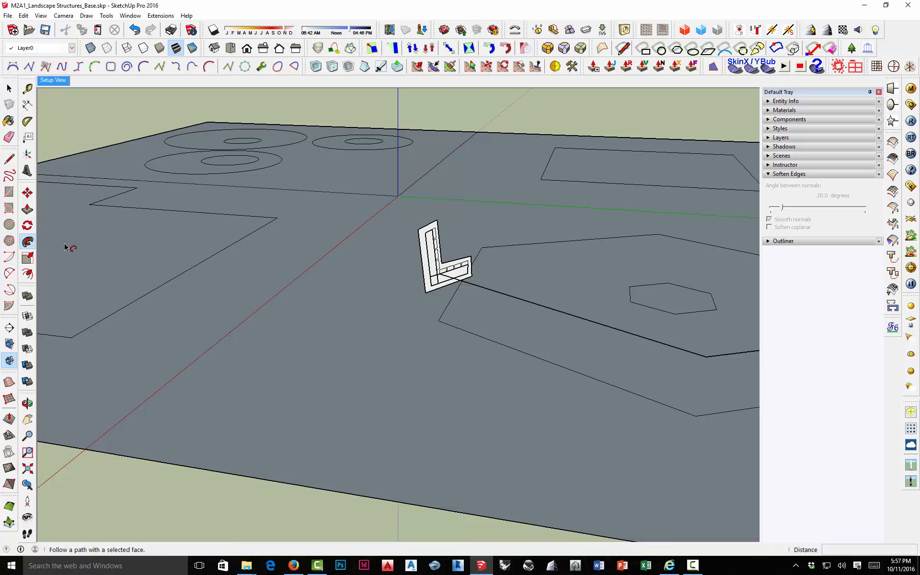
{"action": "left_click", "coordinate": [425, 279]}
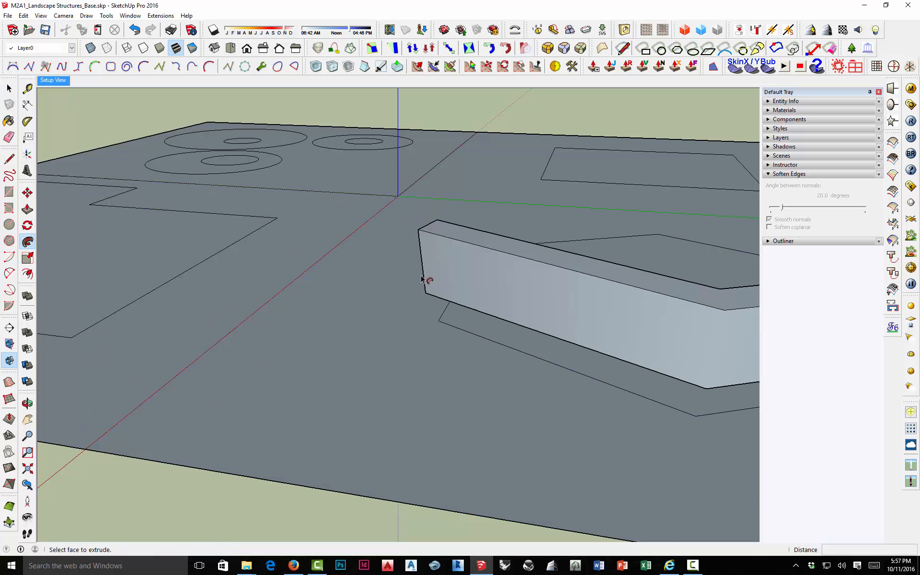
Step: Erase border edges of the outer L-shaped shell at both bench ends to expose the slats inside
{"action": "middle_click_drag", "start_coordinate": [341, 257], "coordinate": [625, 297]}
{"action": "scroll", "coordinate": [550, 238], "scroll_direction": "up", "scroll_amount": 3}
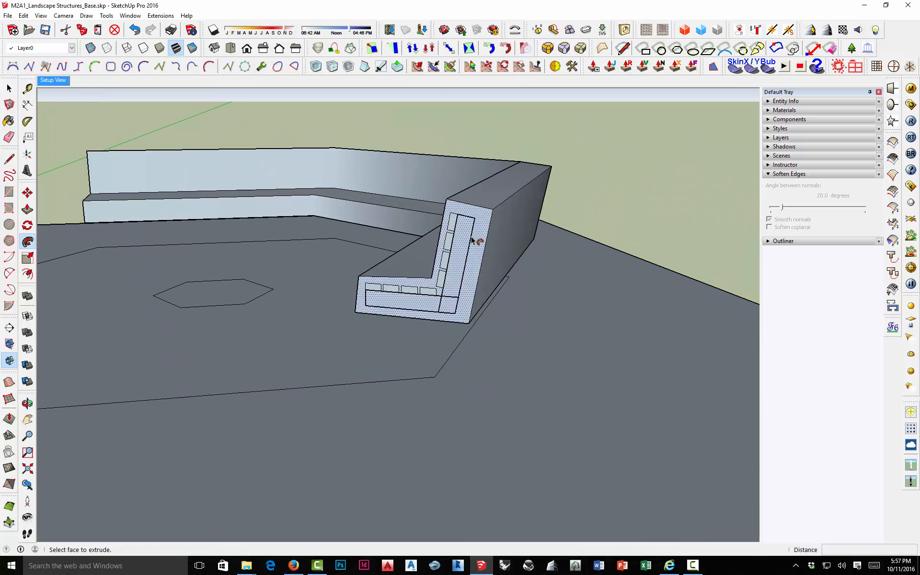
{"action": "left_click", "coordinate": [9, 137]}
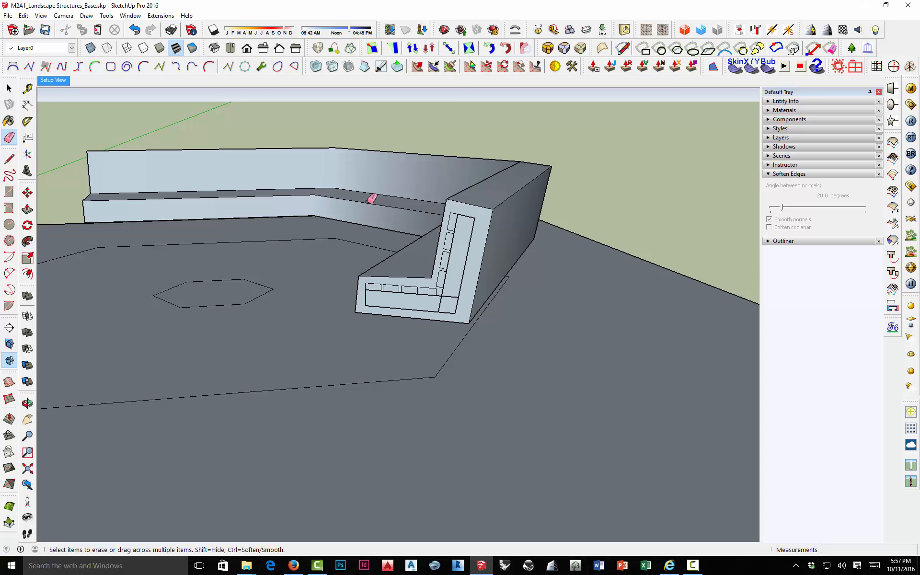
{"action": "left_click_drag", "start_coordinate": [499, 211], "coordinate": [463, 200]}
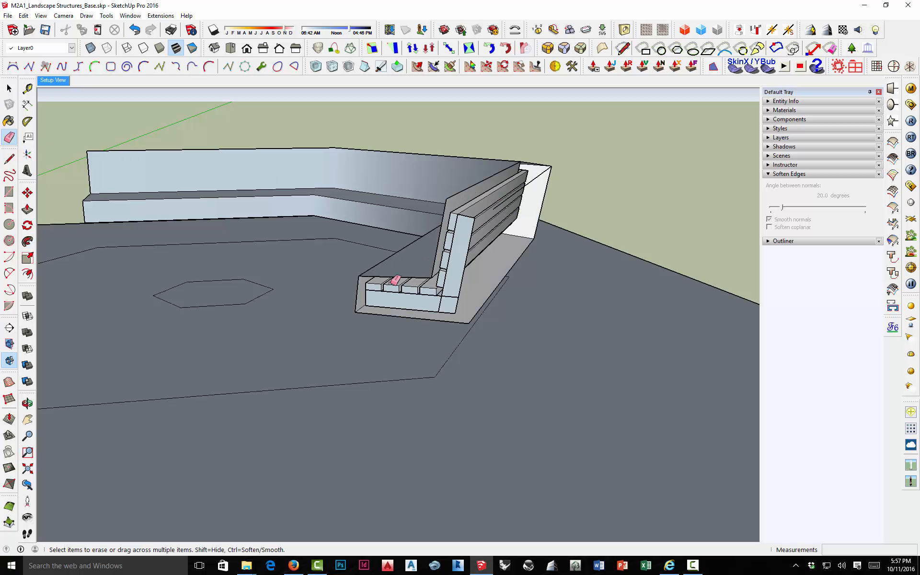
{"action": "mouse_move", "coordinate": [90, 199]}
{"action": "middle_mouse_down"}
{"action": "mouse_move", "coordinate": [273, 234]}
{"action": "mouse_move", "coordinate": [496, 232]}
{"action": "middle_mouse_up"}
{"action": "left_click_drag", "start_coordinate": [172, 263], "coordinate": [175, 259]}
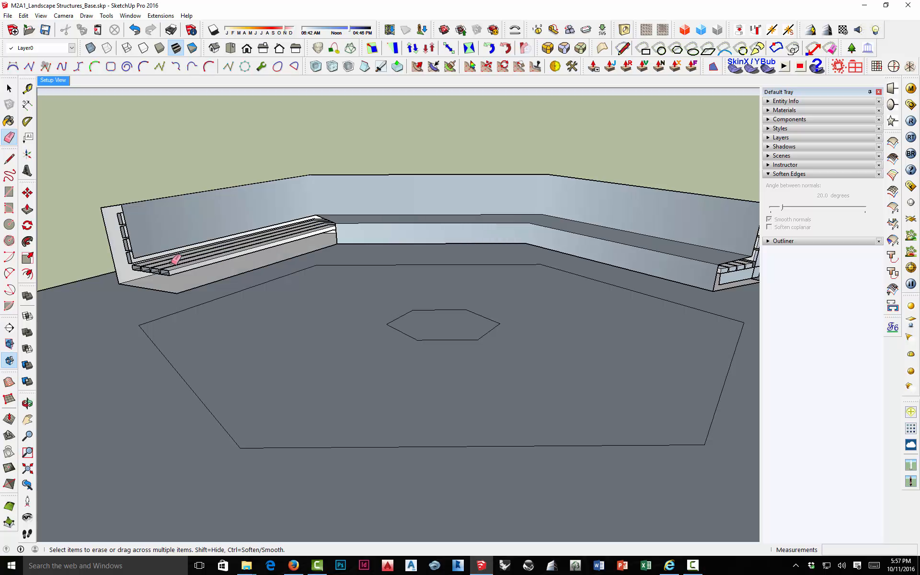
Step: Select all connected geometry of the remaining outer shell and delete it, keeping only the slats
{"action": "left_click", "coordinate": [9, 88]}
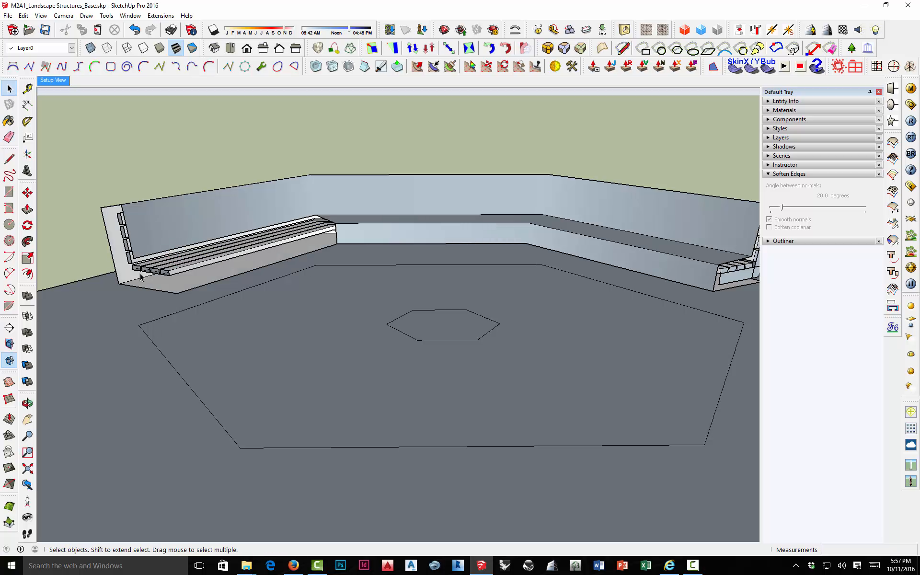
{"action": "triple_click", "coordinate": [178, 288]}
{"action": "key", "text": "Delete"}
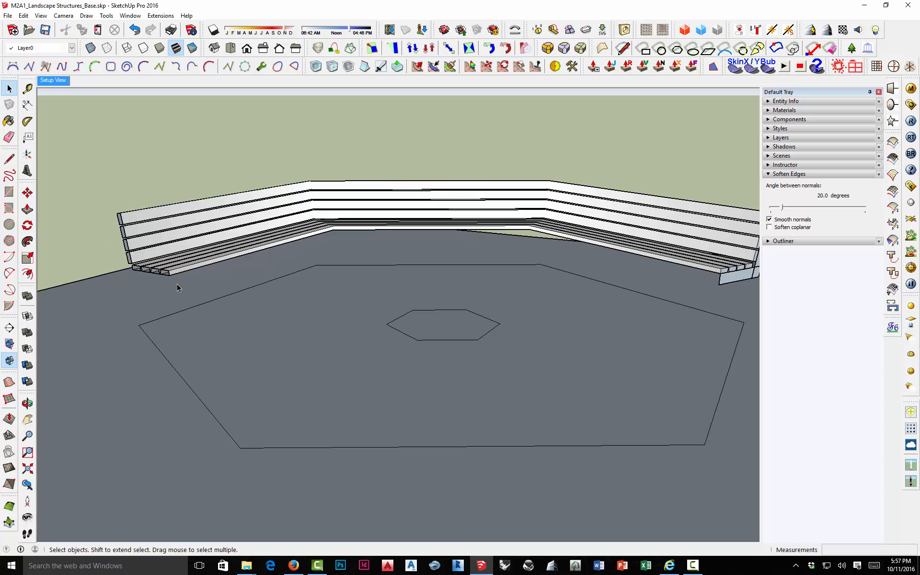
Step: Select the open slat ends opposite the support profiles and close them with faces using the Suforyou extension
{"action": "scroll", "coordinate": [268, 264], "scroll_direction": "down", "scroll_amount": 3}
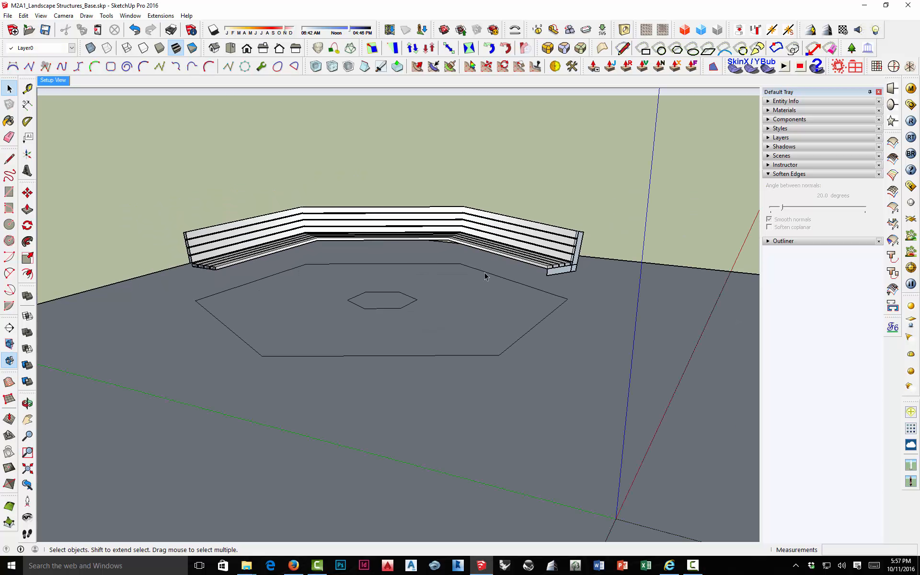
{"action": "middle_click_drag", "start_coordinate": [230, 264], "coordinate": [384, 241]}
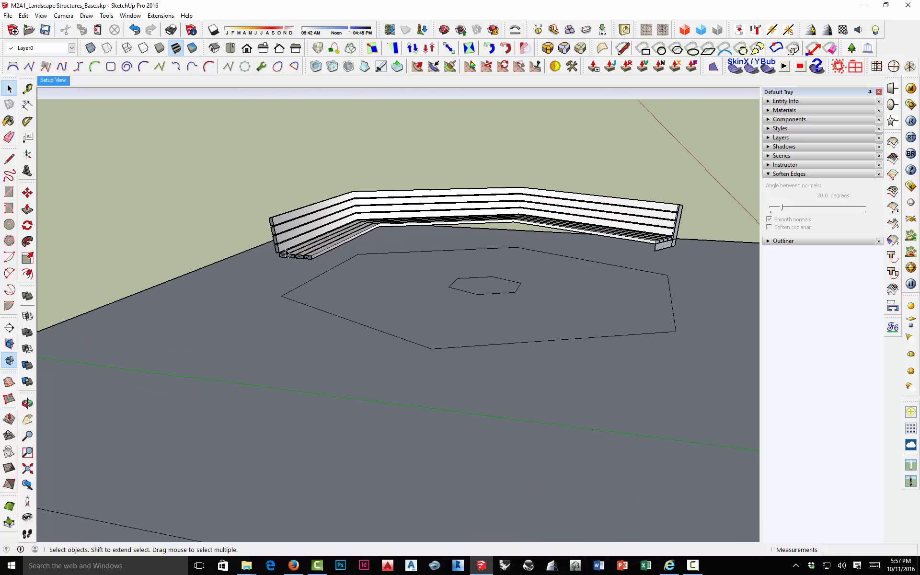
{"action": "scroll", "coordinate": [280, 256], "scroll_direction": "up", "scroll_amount": 5}
{"action": "middle_click_drag", "start_coordinate": [279, 260], "coordinate": [288, 168]}
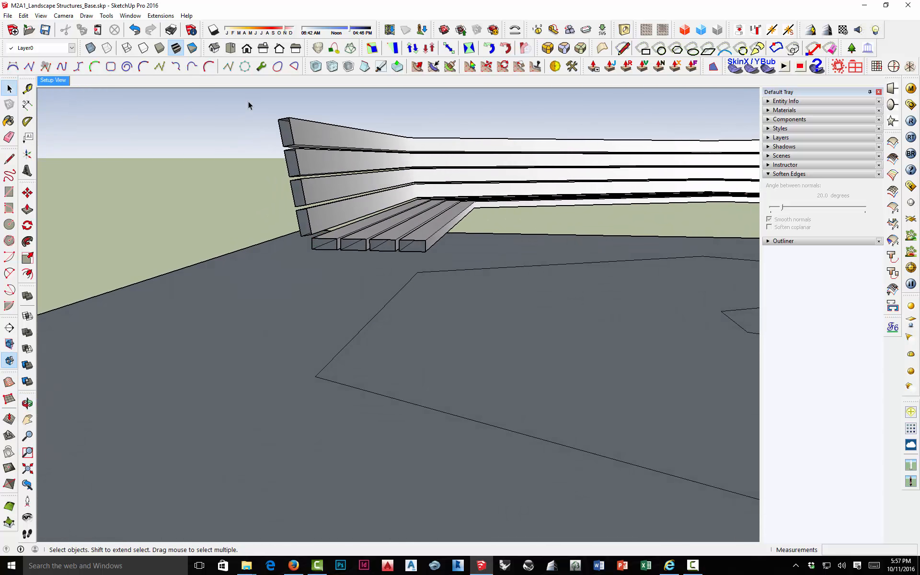
{"action": "left_click_drag", "start_coordinate": [248, 101], "coordinate": [444, 271]}
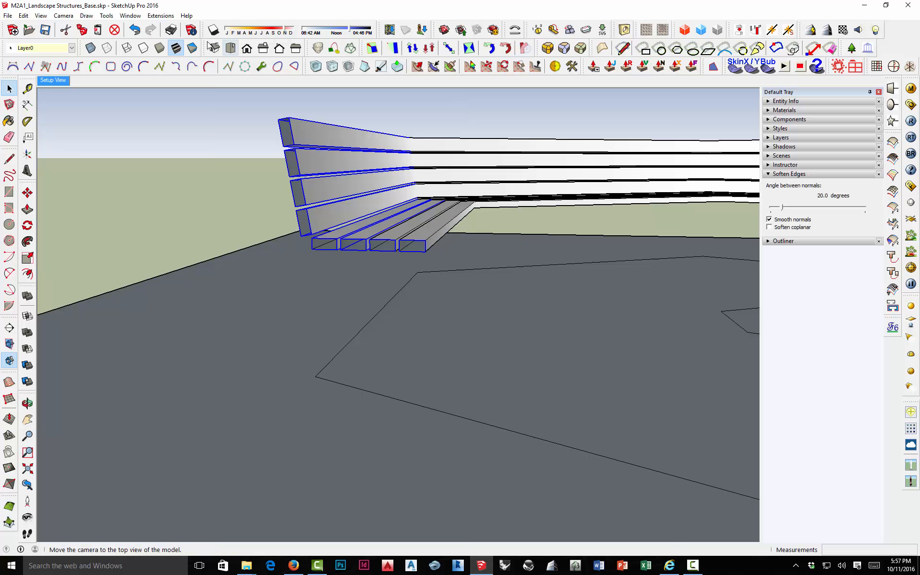
{"action": "left_click", "coordinate": [162, 18]}
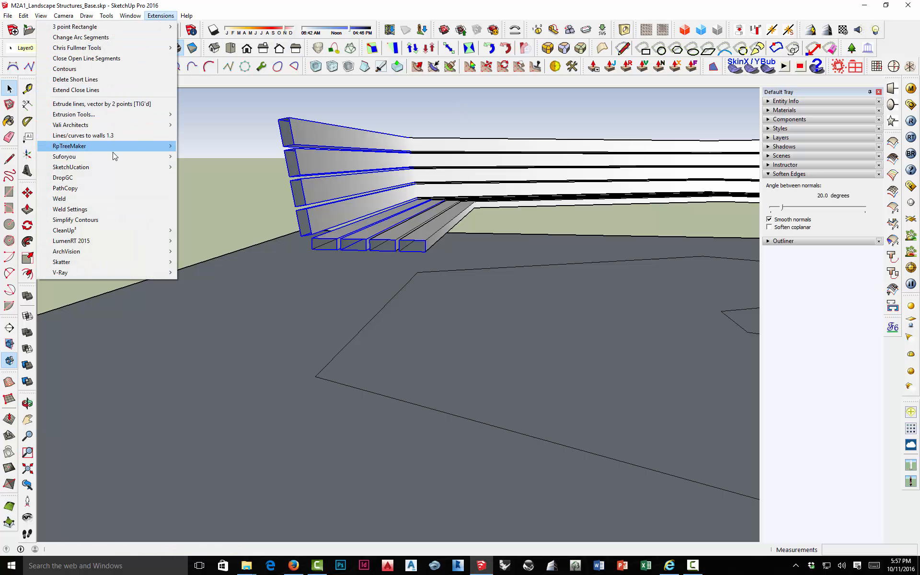
{"action": "mouse_move", "coordinate": [113, 156]}
{"action": "left_click", "coordinate": [205, 156]}
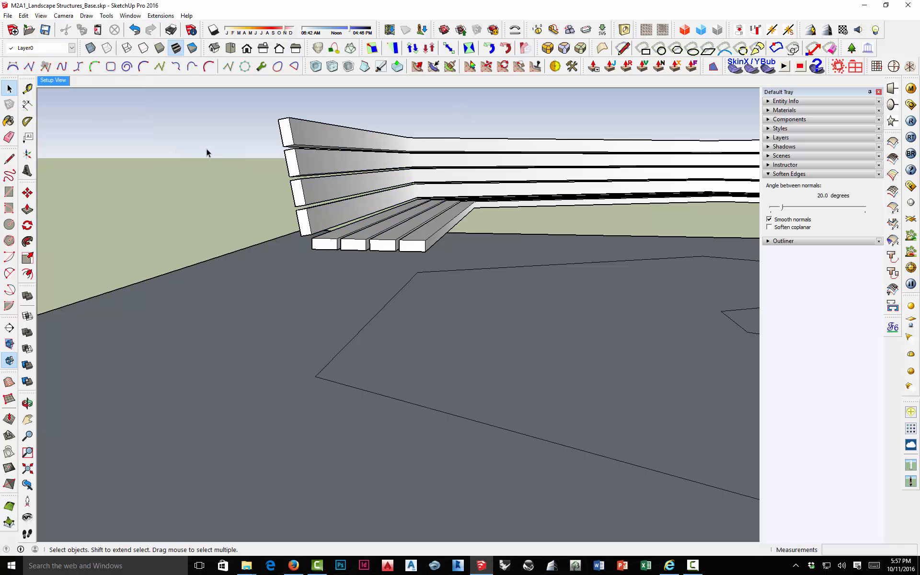
Step: Open the horizontal seat support group for editing and Push/Pull its face to a thickness of 1 1/2"
{"action": "middle_click_drag", "start_coordinate": [220, 139], "coordinate": [140, 200]}
{"action": "scroll", "coordinate": [422, 350], "scroll_direction": "up", "scroll_amount": 4}
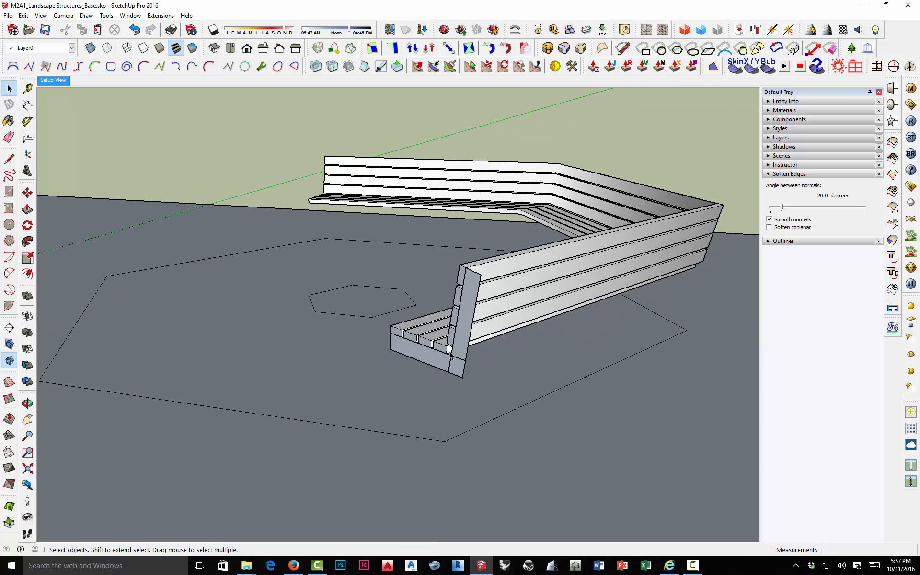
{"action": "middle_click_drag", "start_coordinate": [422, 351], "coordinate": [222, 333]}
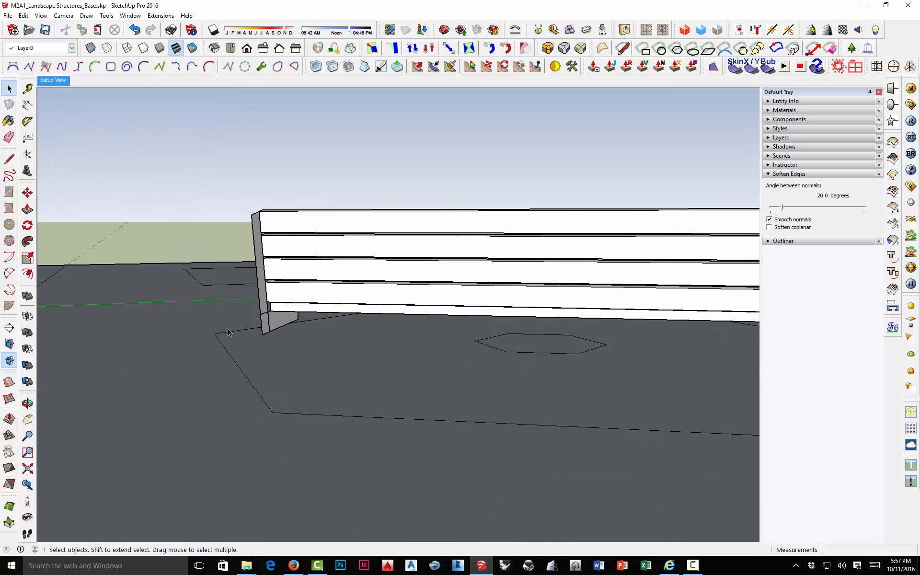
{"action": "scroll", "coordinate": [257, 327], "scroll_direction": "up", "scroll_amount": 4}
{"action": "scroll", "coordinate": [257, 327], "scroll_direction": "down", "scroll_amount": 3}
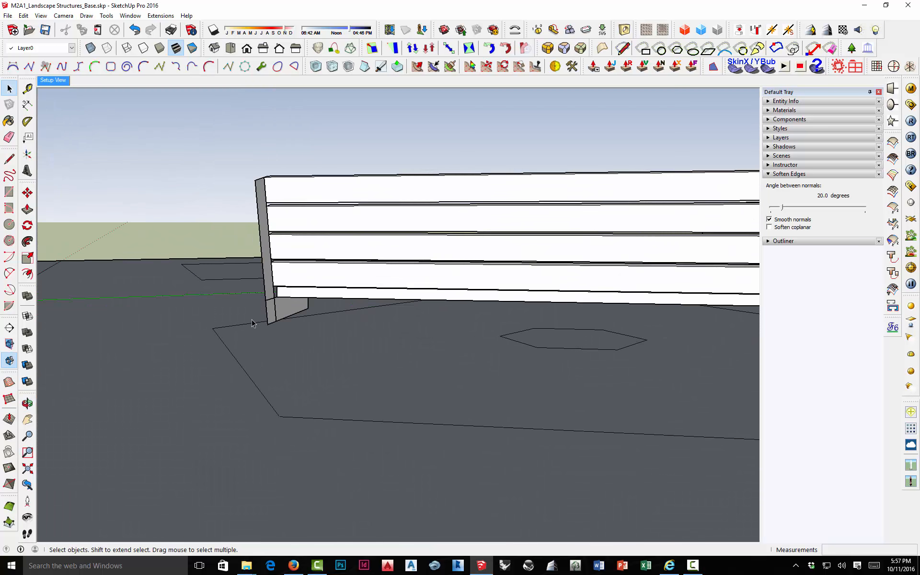
{"action": "left_click", "coordinate": [288, 309]}
{"action": "double_click", "coordinate": [288, 310]}
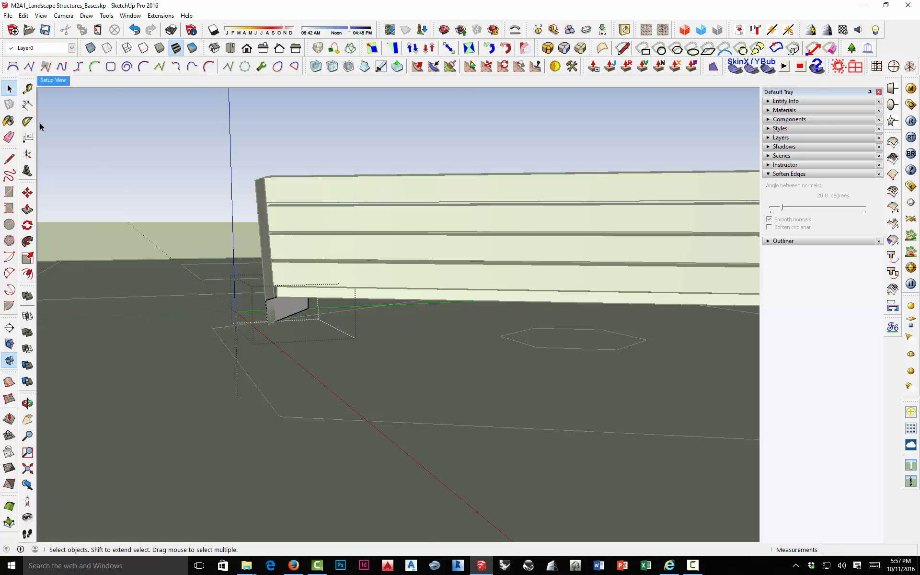
{"action": "left_click", "coordinate": [28, 209]}
{"action": "left_click", "coordinate": [290, 310]}
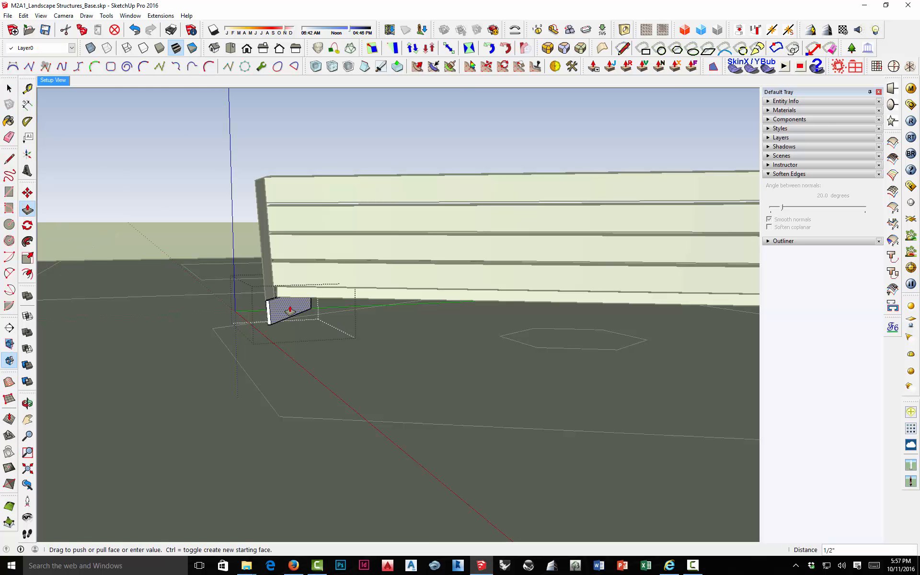
{"action": "left_click", "coordinate": [295, 312]}
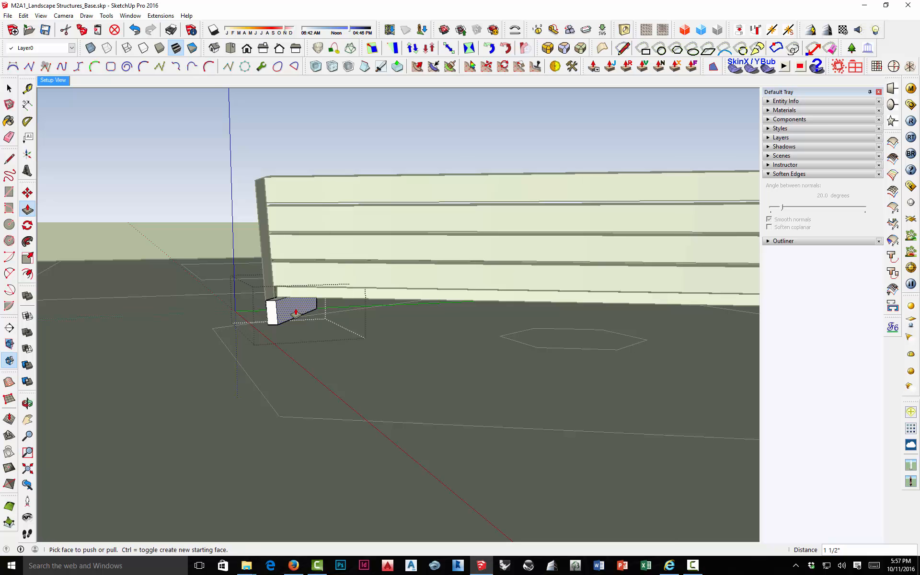
Step: Close the seat support group, then open the upright backrest support group and Push/Pull its face to a thickness of 1 1/2"
{"action": "right_click", "coordinate": [387, 342]}
{"action": "left_click", "coordinate": [412, 347]}
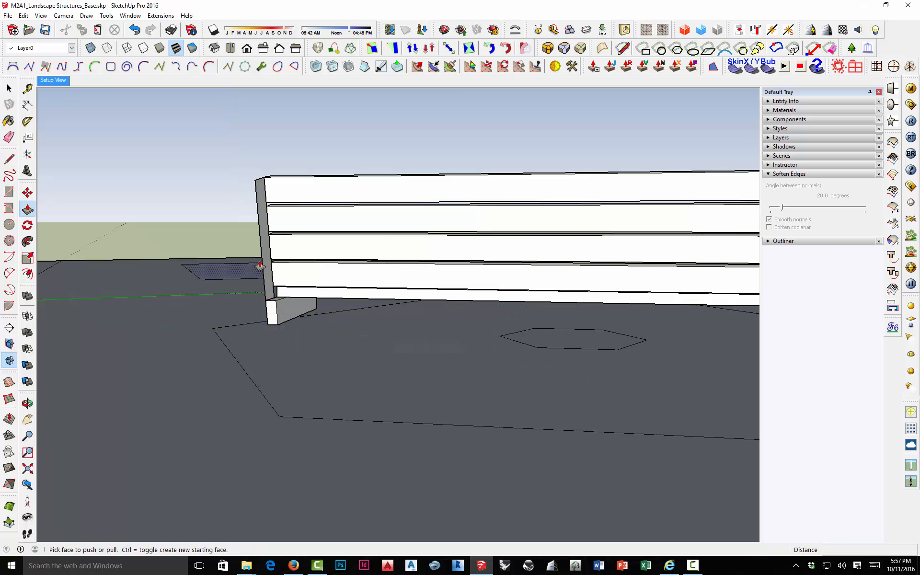
{"action": "right_click", "coordinate": [268, 266]}
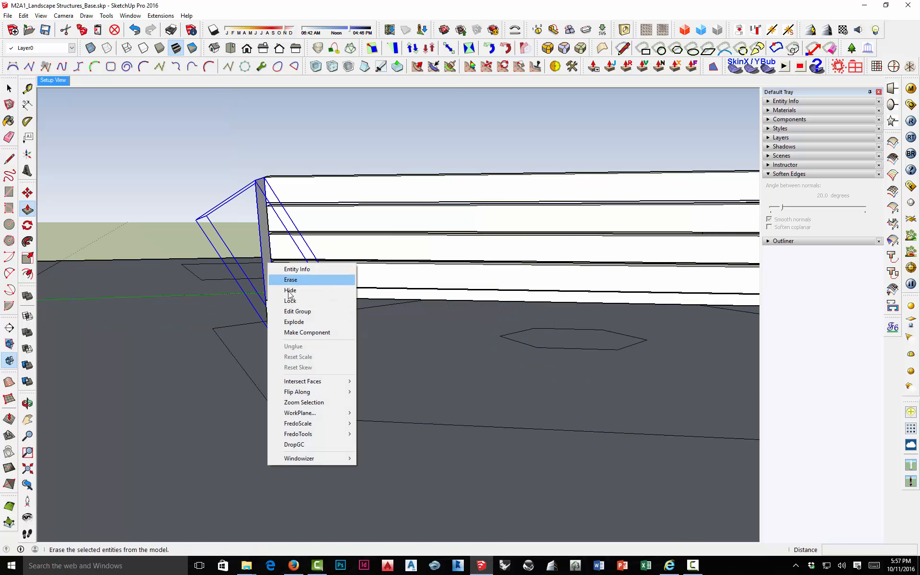
{"action": "left_click", "coordinate": [304, 311]}
{"action": "left_click", "coordinate": [270, 312]}
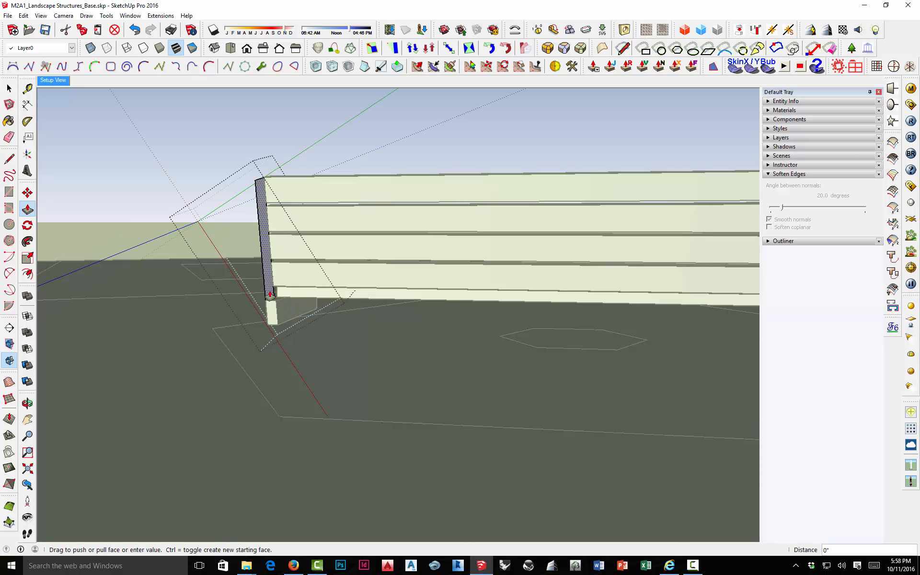
{"action": "left_click", "coordinate": [276, 308]}
{"action": "right_click", "coordinate": [340, 163]}
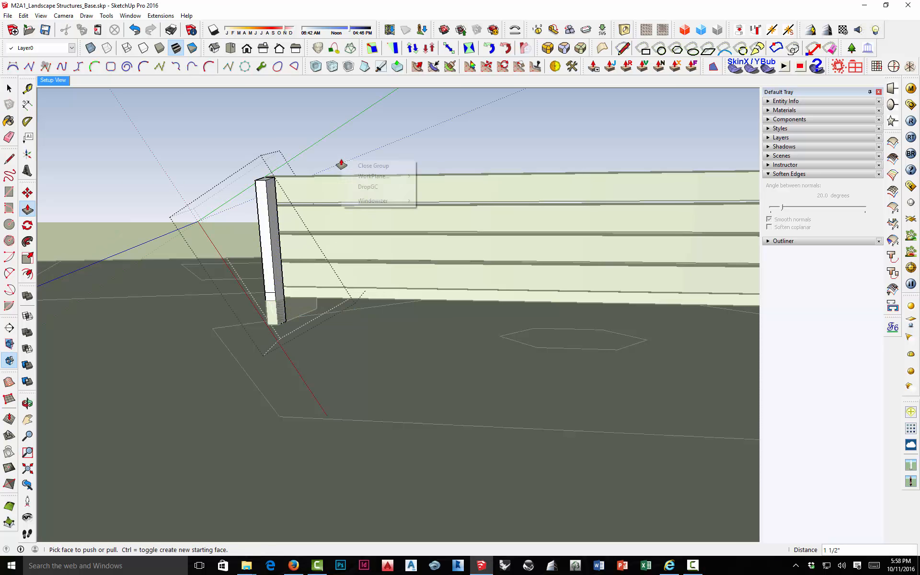
{"action": "left_click", "coordinate": [361, 164]}
Step: Move the upright support 1 1/2" sideways from its bottom corner so it sits beside the seat support
{"action": "middle_click_drag", "start_coordinate": [239, 236], "coordinate": [404, 259]}
{"action": "scroll", "coordinate": [486, 307], "scroll_direction": "up", "scroll_amount": 3}
{"action": "scroll", "coordinate": [486, 308], "scroll_direction": "up", "scroll_amount": 2}
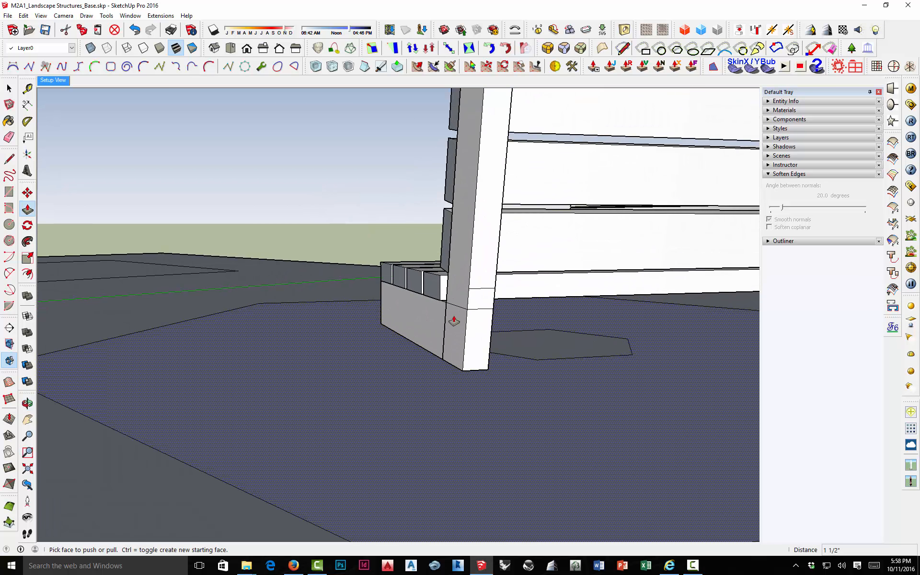
{"action": "key", "text": "space"}
{"action": "middle_click_drag", "start_coordinate": [456, 335], "coordinate": [473, 260]}
{"action": "left_click", "coordinate": [473, 260]}
{"action": "middle_click_drag", "start_coordinate": [481, 324], "coordinate": [447, 350]}
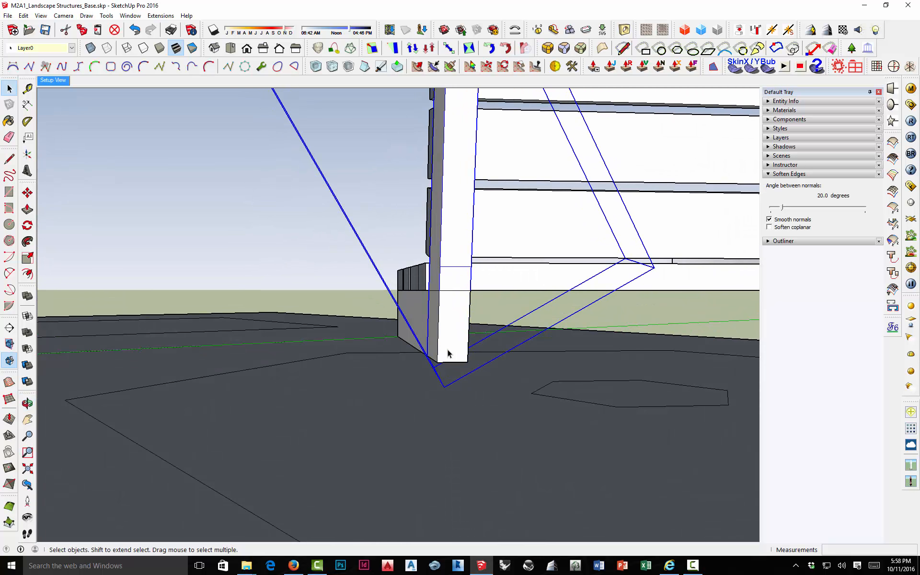
{"action": "key", "text": "m"}
{"action": "left_click", "coordinate": [453, 359]}
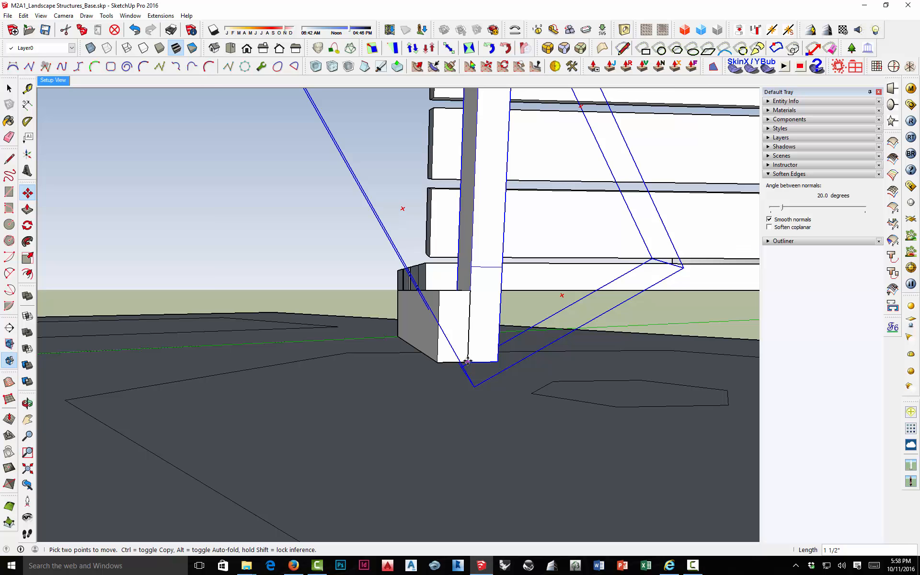
Step: Copy the upright support 1 1/2" along its bottom edge to place a second upright directly beside the first
{"action": "mouse_move", "coordinate": [467, 360]}
{"action": "middle_mouse_down"}
{"action": "mouse_move", "coordinate": [554, 366]}
{"action": "mouse_move", "coordinate": [575, 396]}
{"action": "mouse_move", "coordinate": [332, 385]}
{"action": "mouse_move", "coordinate": [463, 369]}
{"action": "middle_mouse_up"}
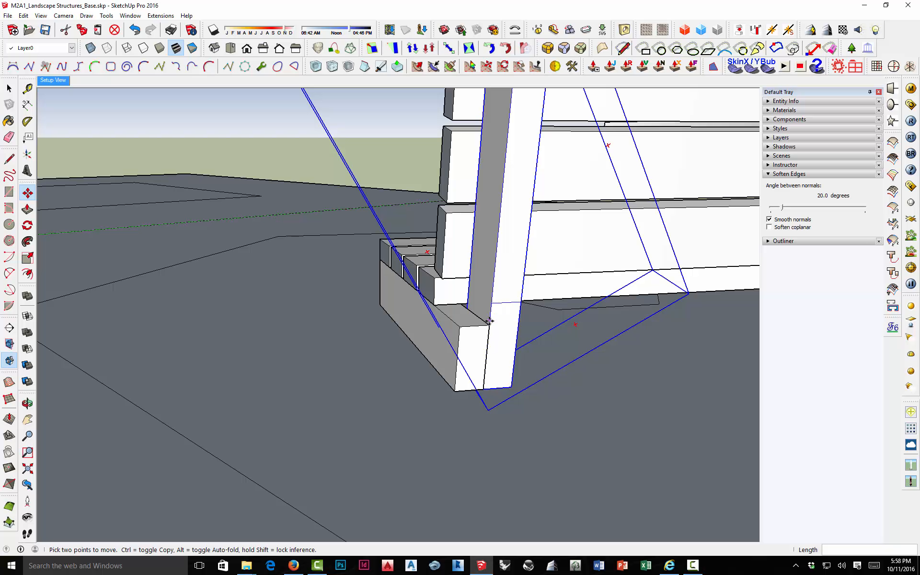
{"action": "left_click", "coordinate": [484, 390]}
{"action": "key", "text": "ctrl"}
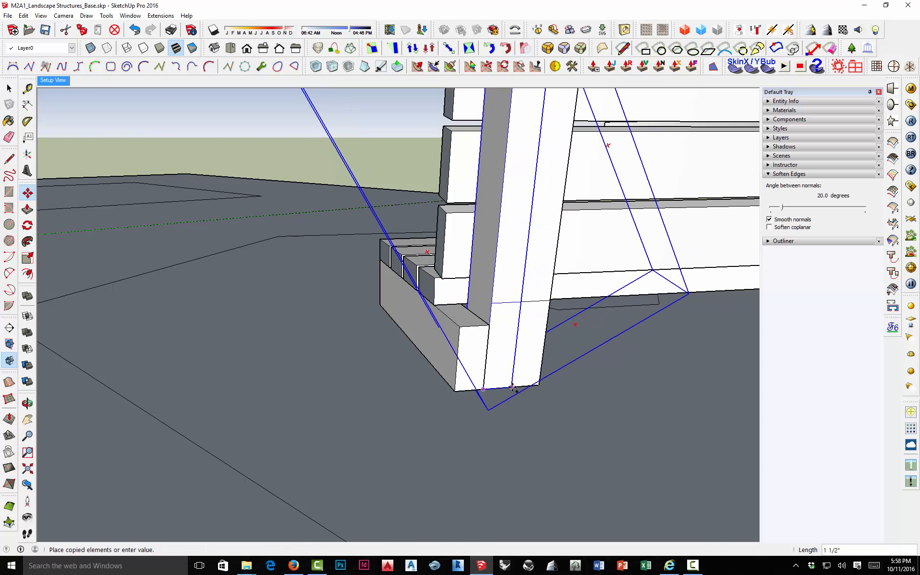
{"action": "left_click", "coordinate": [472, 380]}
{"action": "middle_click_drag", "start_coordinate": [472, 380], "coordinate": [436, 372]}
Step: Copy the horizontal seat support 4 1/2" from its bottom corner to the far side of the two uprights
{"action": "key", "text": "space"}
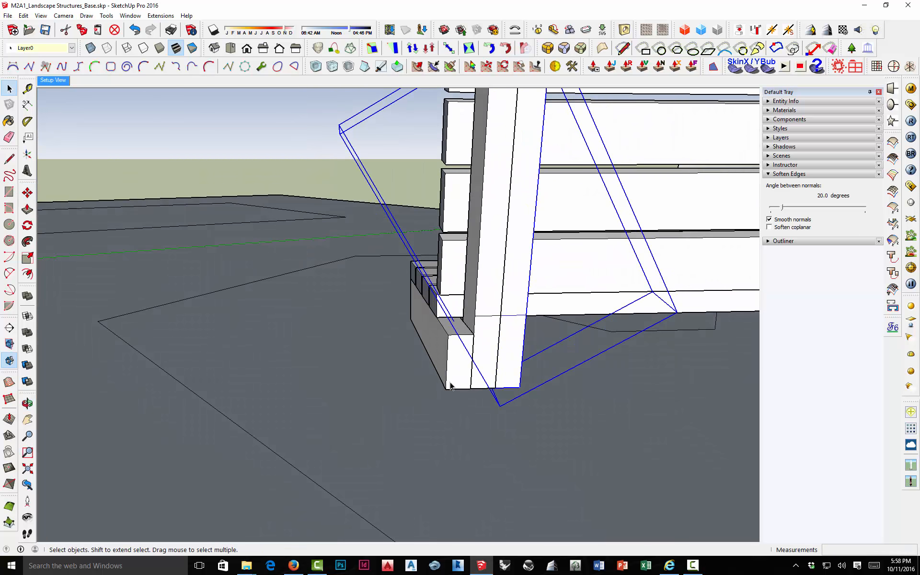
{"action": "left_click", "coordinate": [461, 378]}
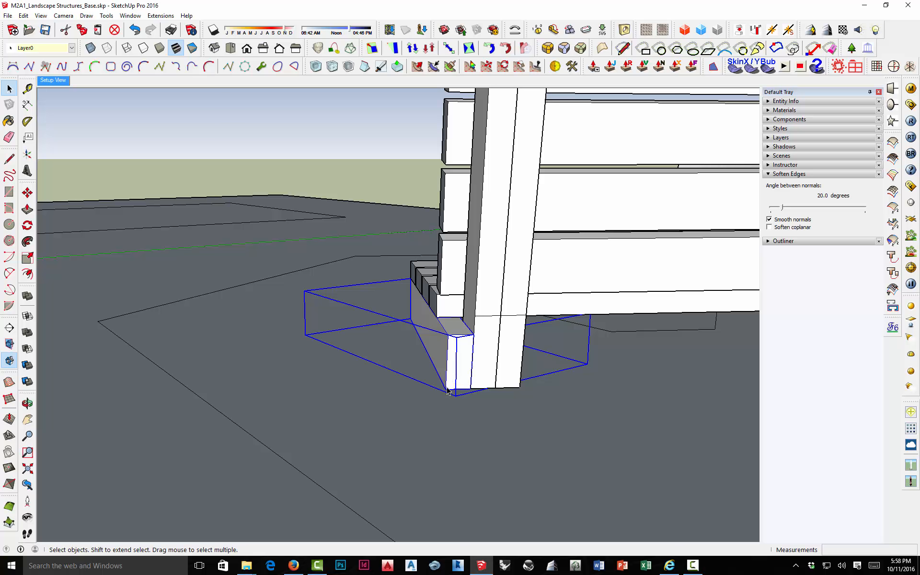
{"action": "key", "text": "m"}
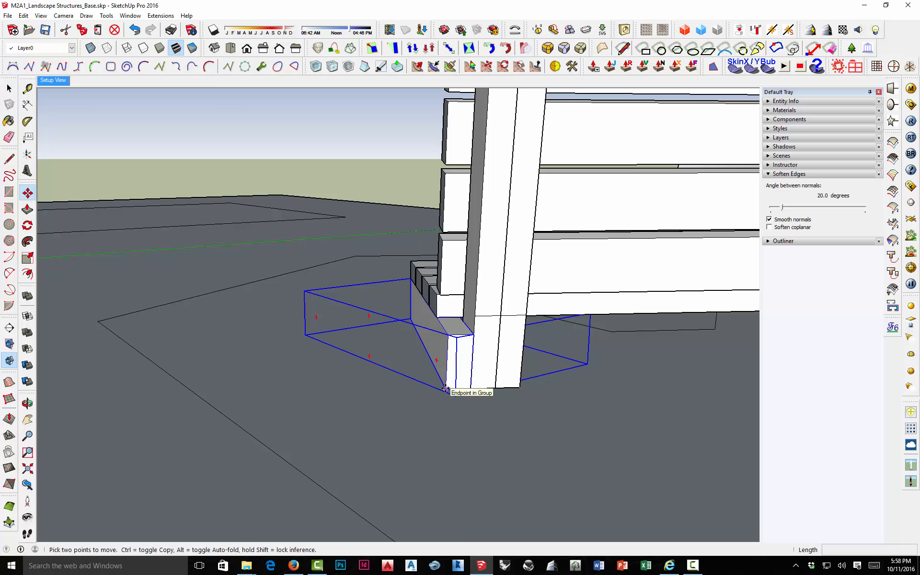
{"action": "left_click", "coordinate": [445, 387]}
{"action": "key", "text": "ctrl"}
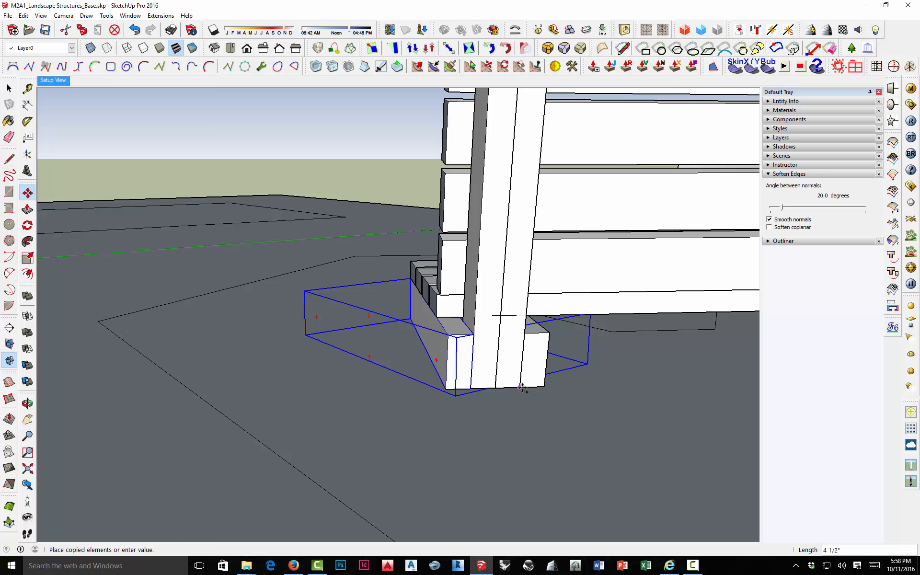
{"action": "left_click", "coordinate": [523, 387]}
{"action": "key", "text": "space"}
Step: Select the copied upright and copied seat support together and move them 1/2" away from the first pair, parallel to the bottom edge
{"action": "key", "text": "o"}
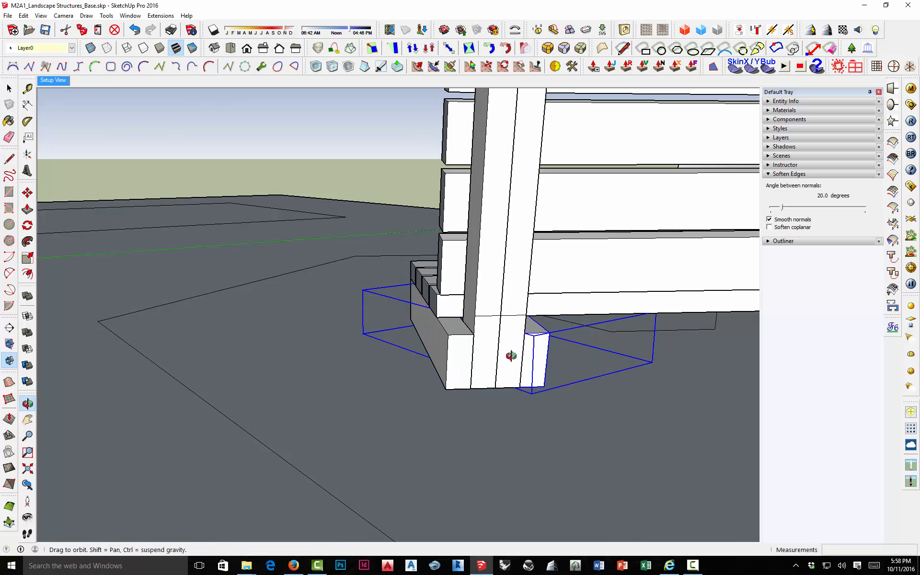
{"action": "left_click_drag", "start_coordinate": [511, 358], "coordinate": [532, 337]}
{"action": "key", "text": "space"}
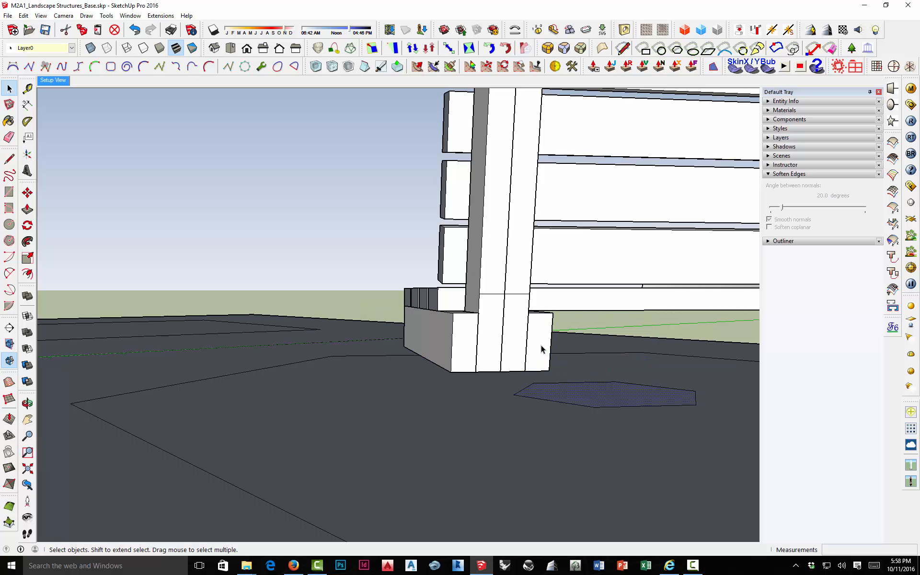
{"action": "left_click", "coordinate": [514, 360], "text": "shift"}
{"action": "middle_click_drag", "start_coordinate": [514, 360], "coordinate": [459, 344]}
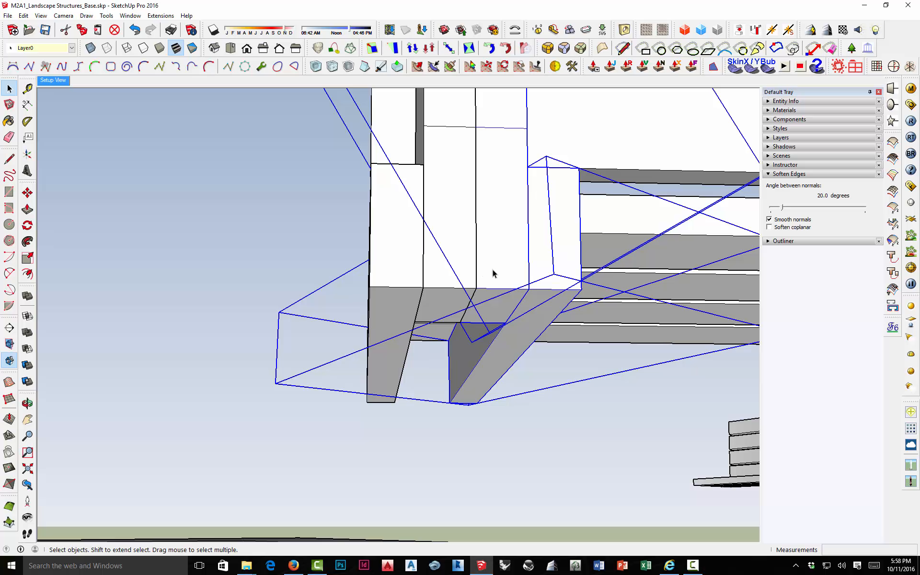
{"action": "middle_click_drag", "start_coordinate": [472, 269], "coordinate": [495, 355]}
{"action": "key", "text": "m"}
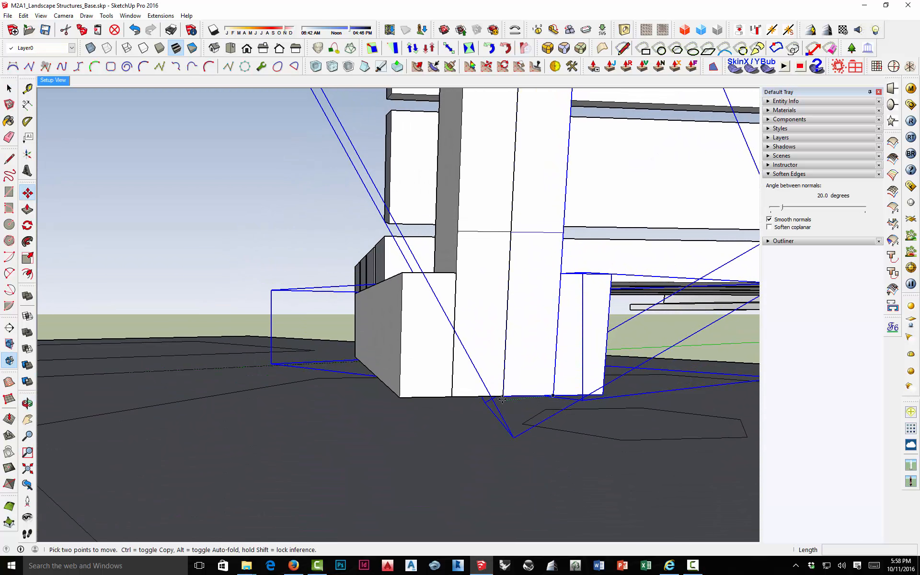
{"action": "left_click", "coordinate": [500, 394]}
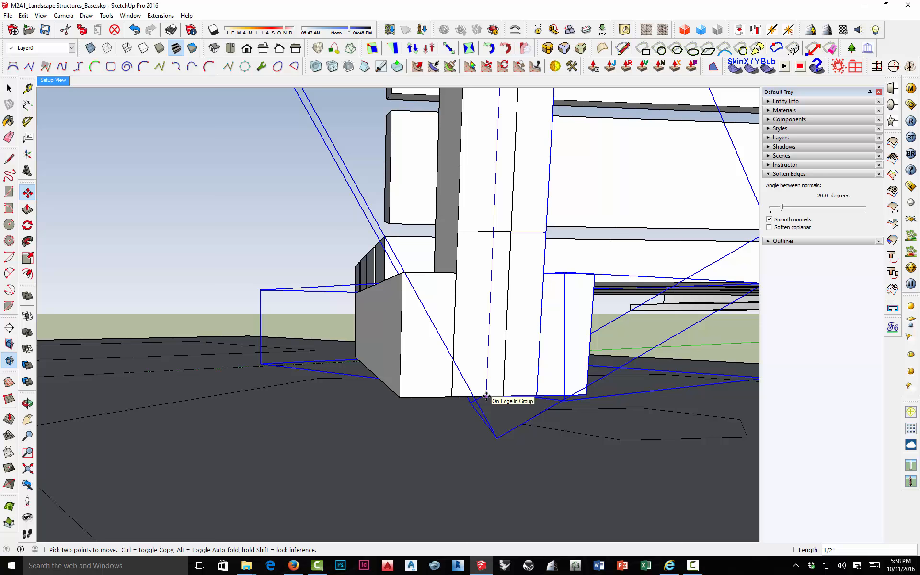
{"action": "scroll", "coordinate": [525, 393], "scroll_direction": "up", "scroll_amount": 3}
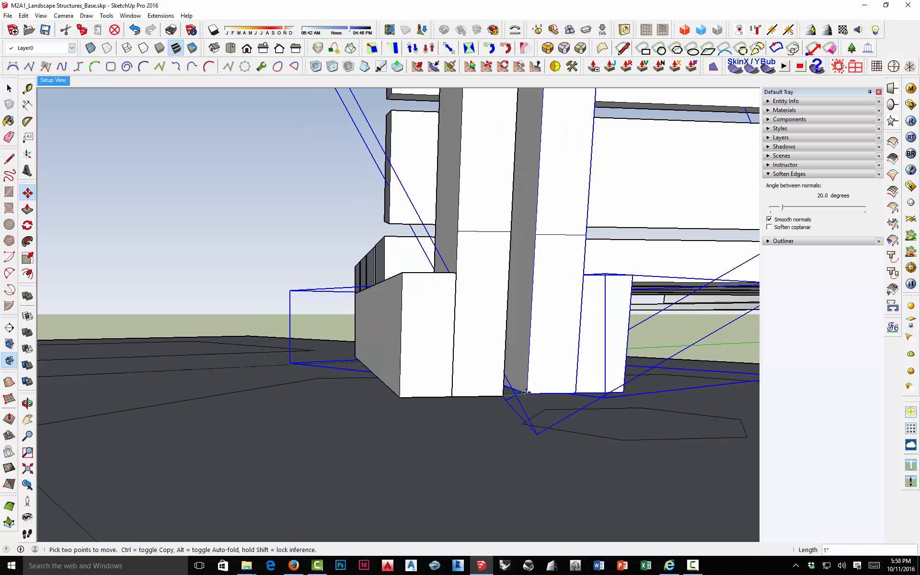
{"action": "scroll", "coordinate": [522, 394], "scroll_direction": "up", "scroll_amount": 2}
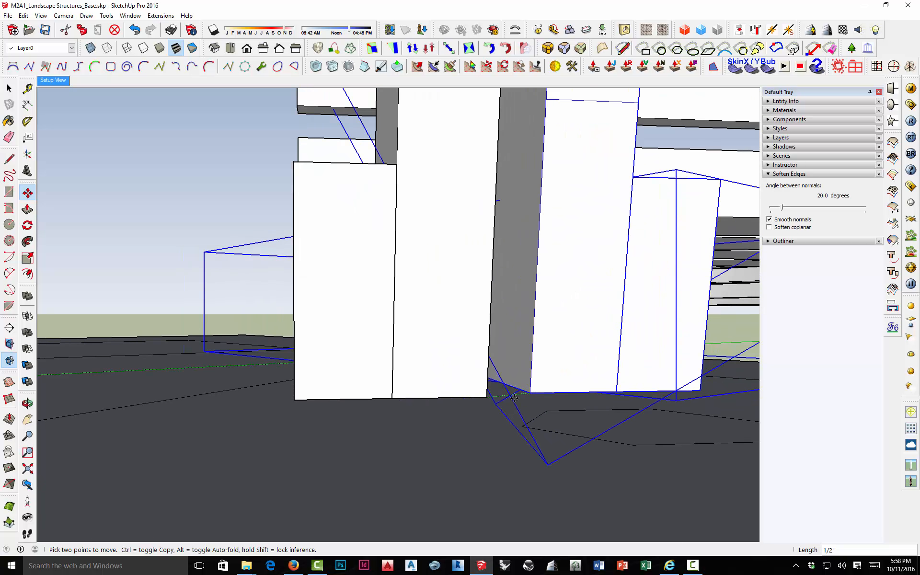
{"action": "middle_click_drag", "start_coordinate": [523, 396], "coordinate": [528, 434]}
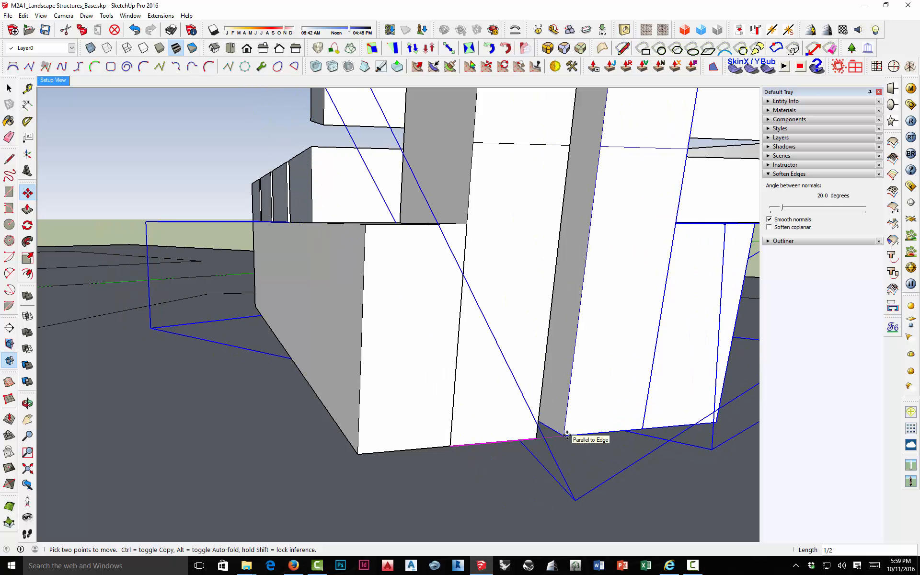
{"action": "middle_click_drag", "start_coordinate": [532, 411], "coordinate": [458, 334]}
{"action": "middle_click_drag", "start_coordinate": [374, 317], "coordinate": [511, 357]}
{"action": "key", "text": "space"}
Step: Add the original upright and seat support to the selection and make all four pieces a component named Bench Support
{"action": "scroll", "coordinate": [511, 357], "scroll_direction": "down", "scroll_amount": 6}
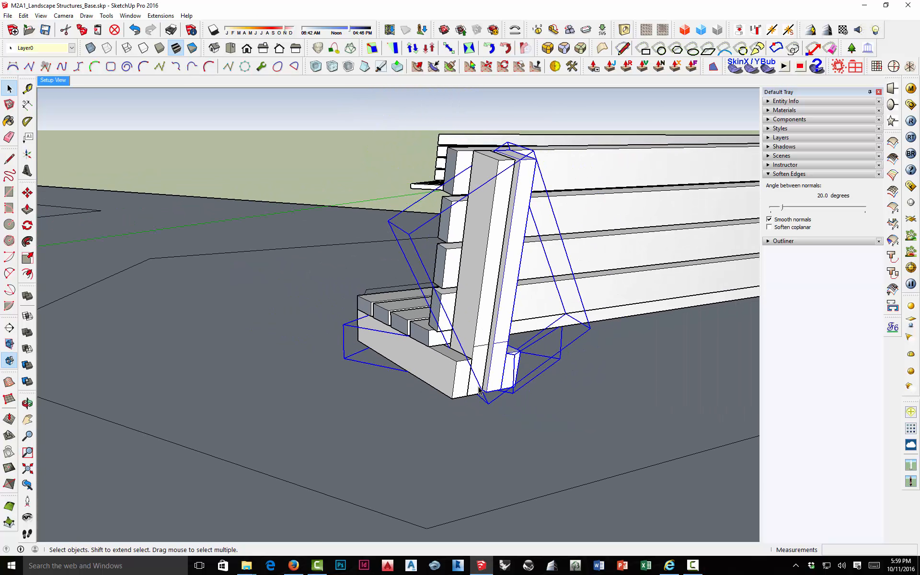
{"action": "left_click", "coordinate": [474, 393], "text": "shift"}
{"action": "left_click", "coordinate": [461, 383], "text": "shift"}
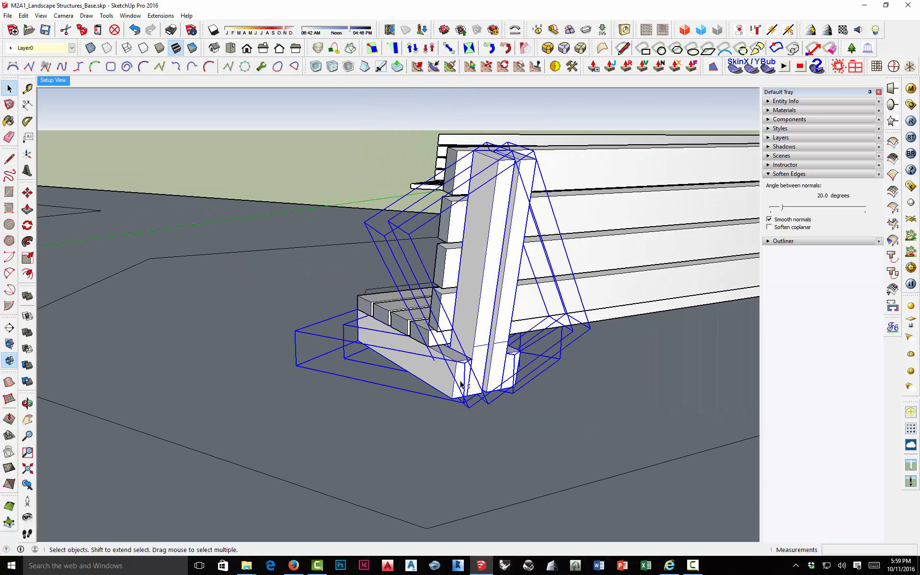
{"action": "right_click", "coordinate": [466, 196]}
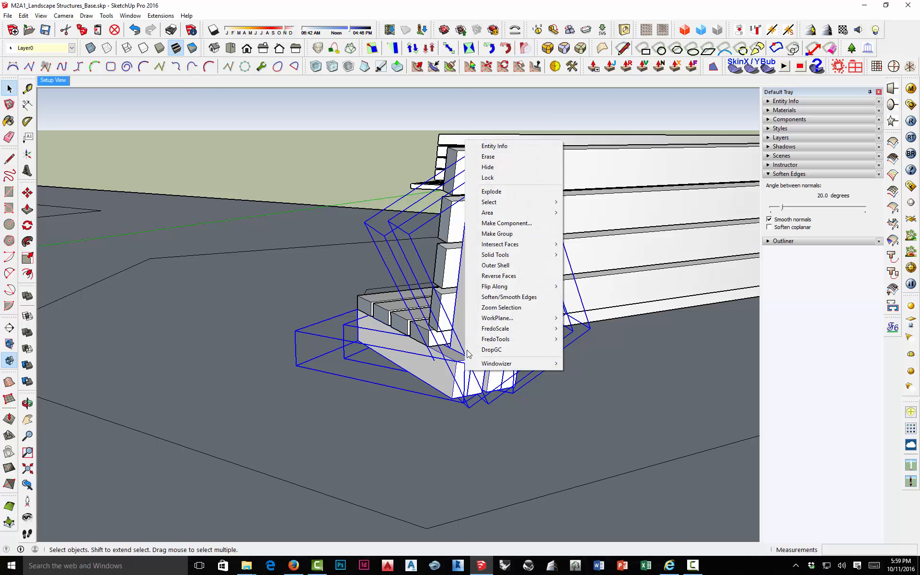
{"action": "left_click", "coordinate": [489, 223]}
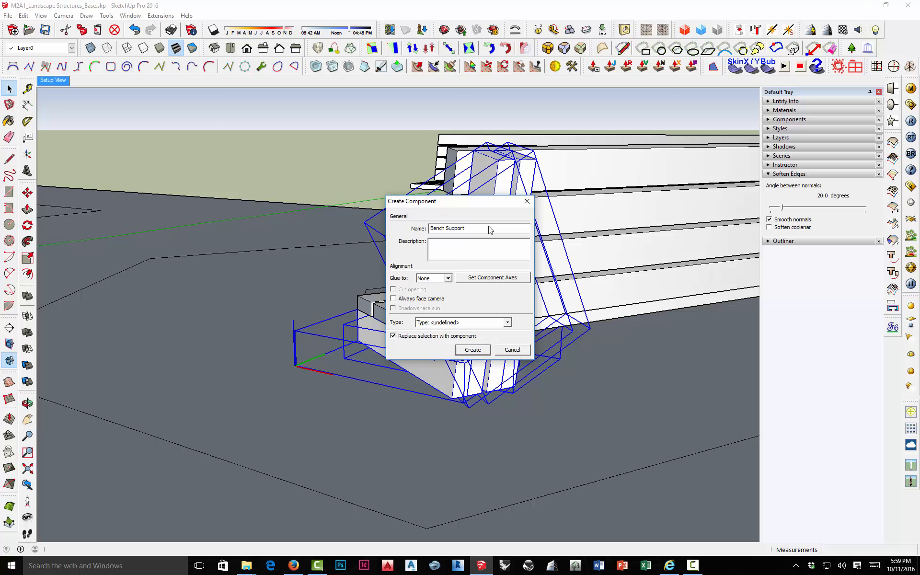
{"action": "left_click", "coordinate": [477, 350]}
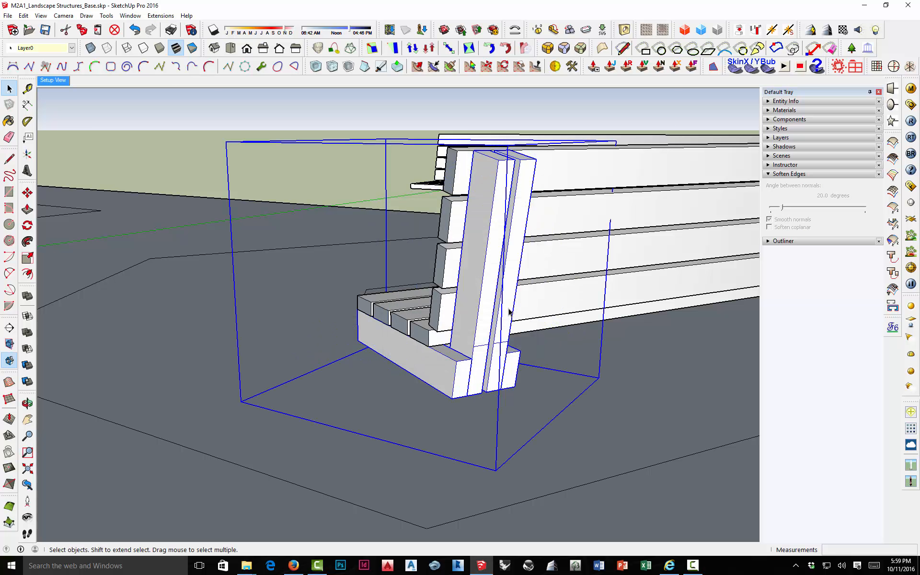
Step: Open the first upright's group inside the component and draw a diagonal line about 3 1/2" long across its upper rear corner
{"action": "middle_click_drag", "start_coordinate": [441, 298], "coordinate": [510, 184]}
{"action": "scroll", "coordinate": [516, 163], "scroll_direction": "up", "scroll_amount": 3}
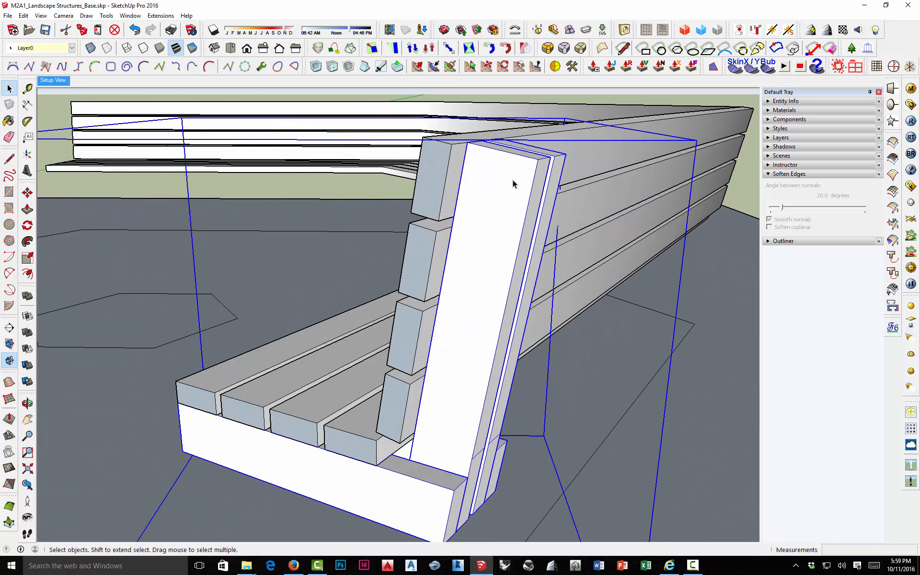
{"action": "double_click", "coordinate": [513, 183]}
{"action": "double_click", "coordinate": [509, 168]}
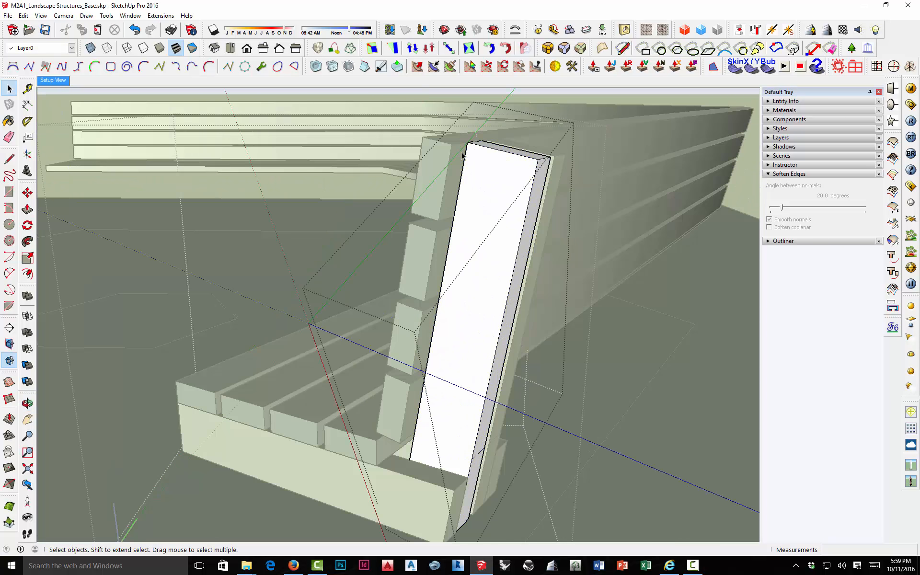
{"action": "left_click", "coordinate": [9, 158]}
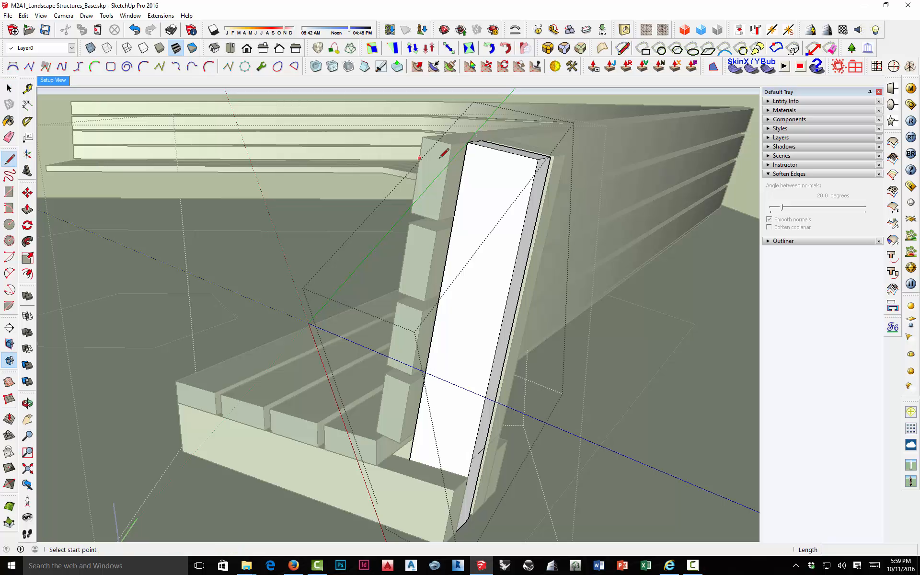
{"action": "left_click", "coordinate": [481, 145]}
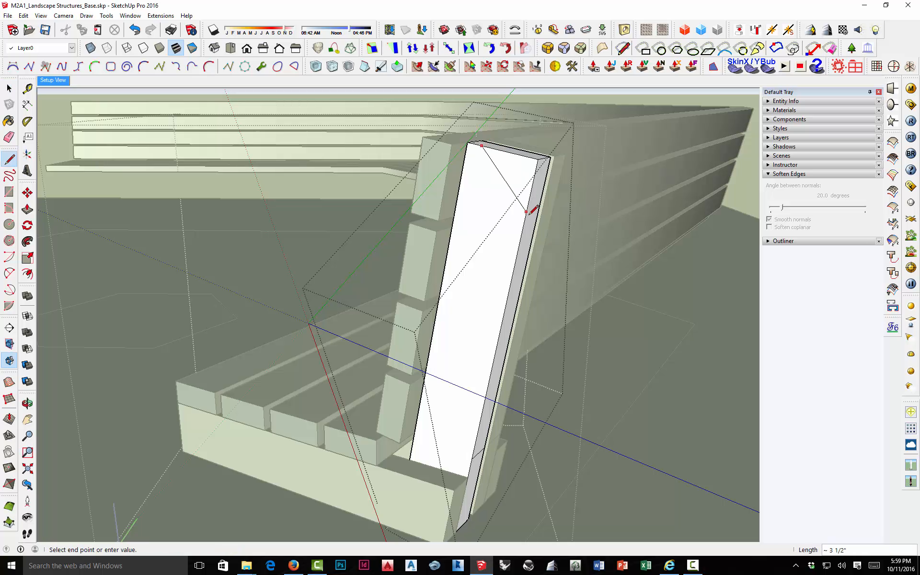
Step: Push the triangular corner face of the first upright back 1 1/2" to cut the corner off, and exit the group editing
{"action": "key", "text": "p"}
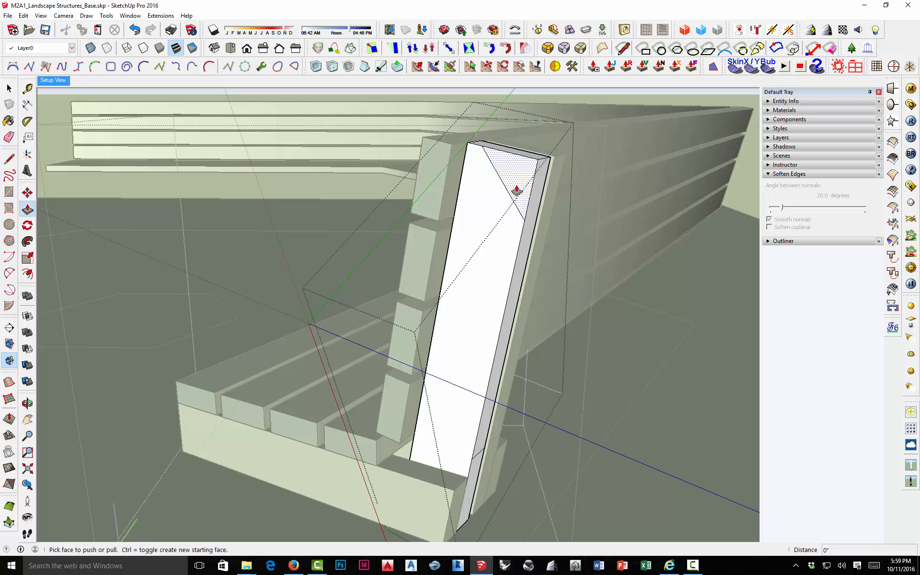
{"action": "left_click", "coordinate": [520, 191]}
{"action": "left_click", "coordinate": [544, 179]}
{"action": "mouse_move", "coordinate": [534, 187]}
{"action": "middle_mouse_down"}
{"action": "mouse_move", "coordinate": [439, 204]}
{"action": "mouse_move", "coordinate": [539, 179]}
{"action": "middle_mouse_up"}
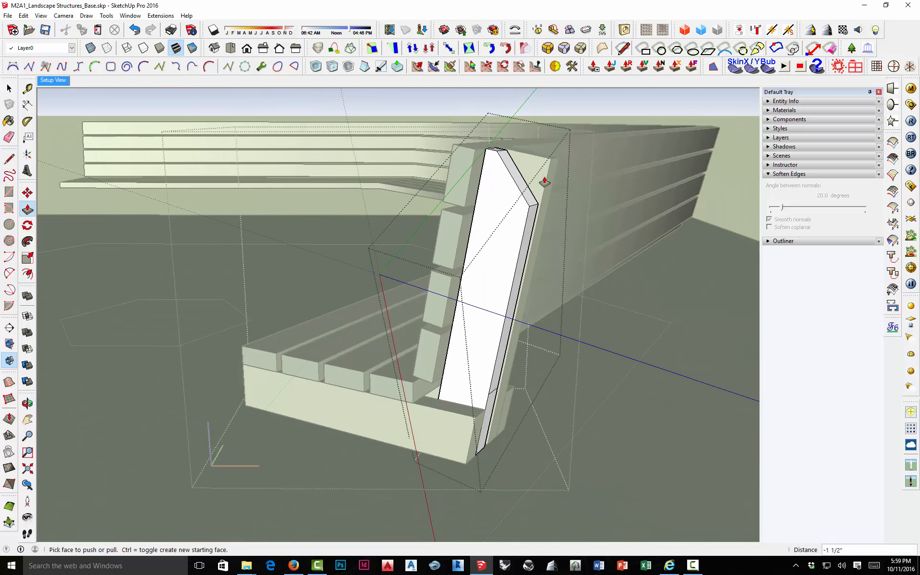
{"action": "key", "text": "space"}
{"action": "key", "text": "Escape"}
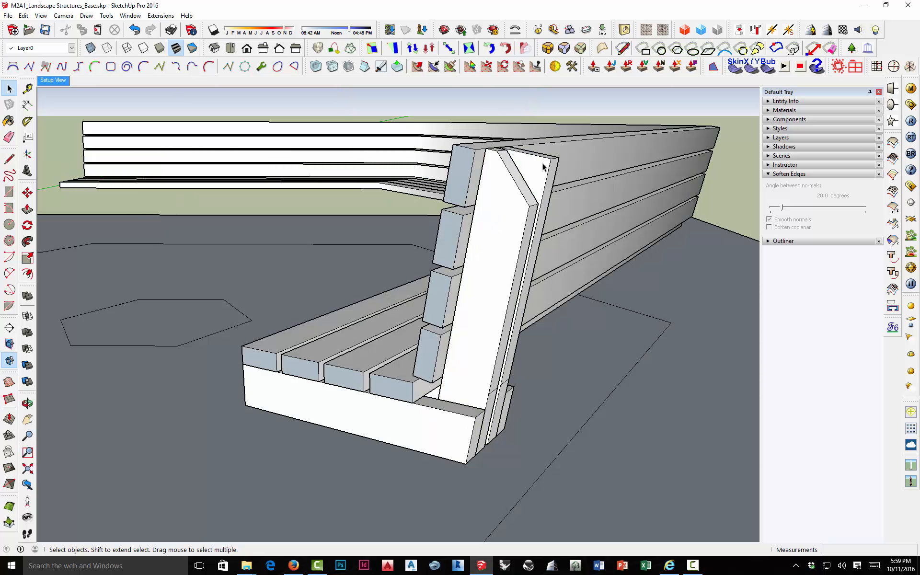
Step: Open the Bench Support component for editing
{"action": "middle_click_drag", "start_coordinate": [543, 166], "coordinate": [530, 191]}
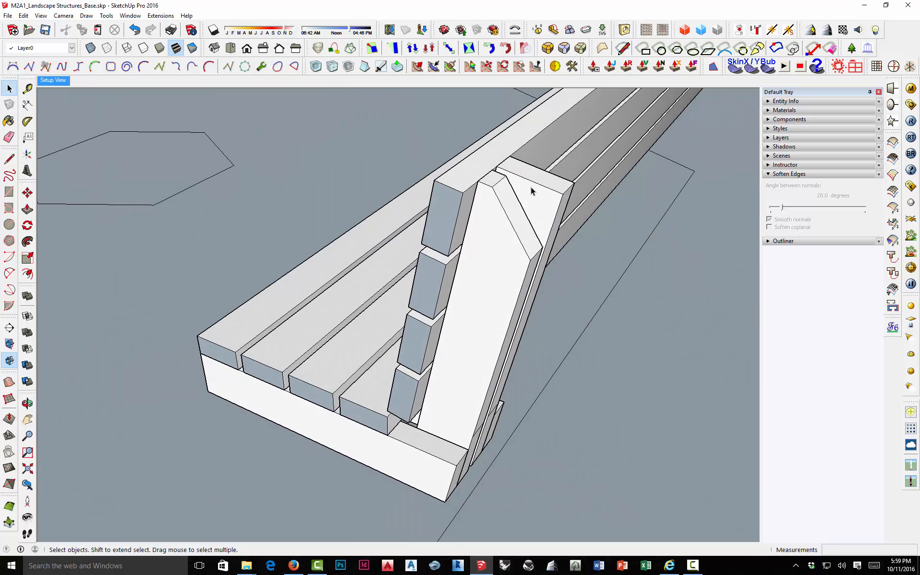
{"action": "double_click", "coordinate": [531, 191]}
{"action": "key", "text": "l"}
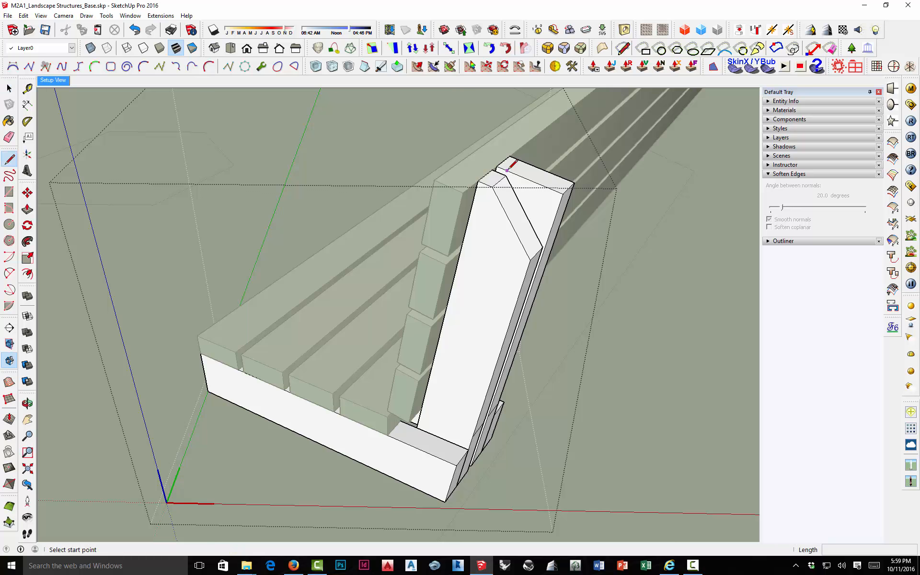
{"action": "scroll", "coordinate": [505, 176], "scroll_direction": "up", "scroll_amount": 4}
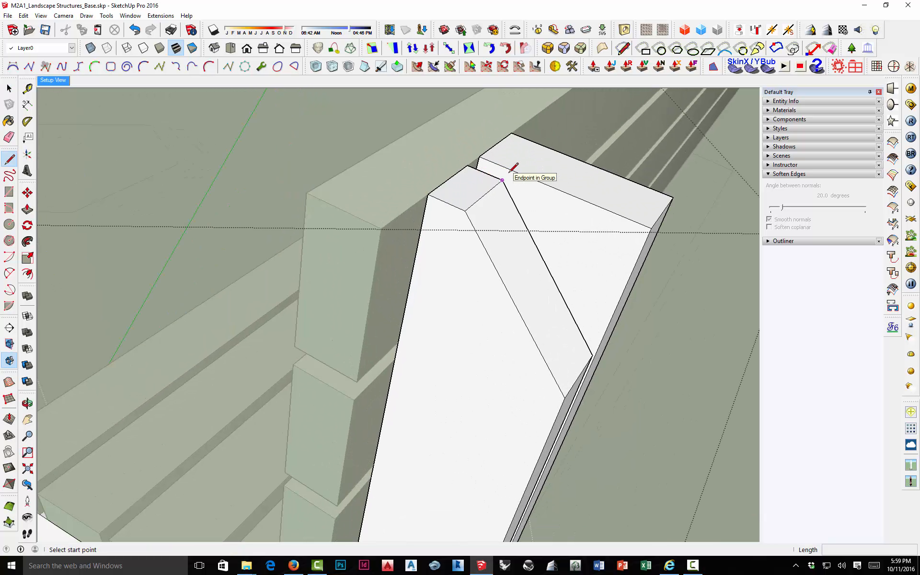
{"action": "left_click", "coordinate": [513, 170]}
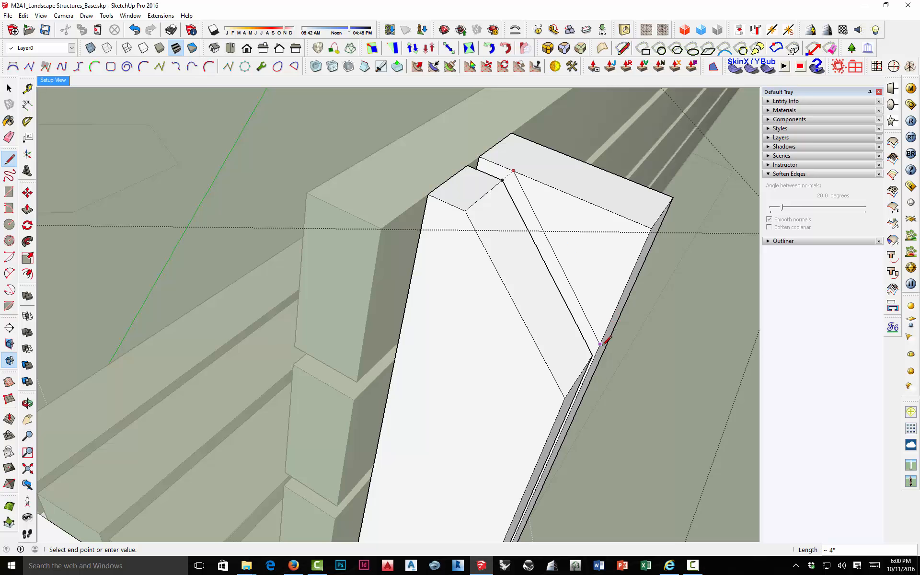
{"action": "middle_click_drag", "start_coordinate": [603, 346], "coordinate": [564, 309]}
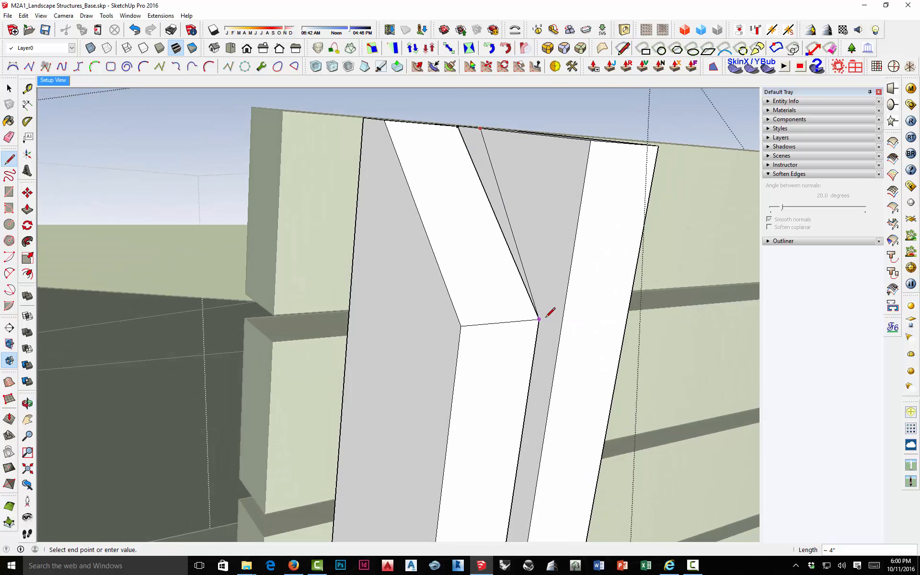
{"action": "left_click", "coordinate": [562, 316]}
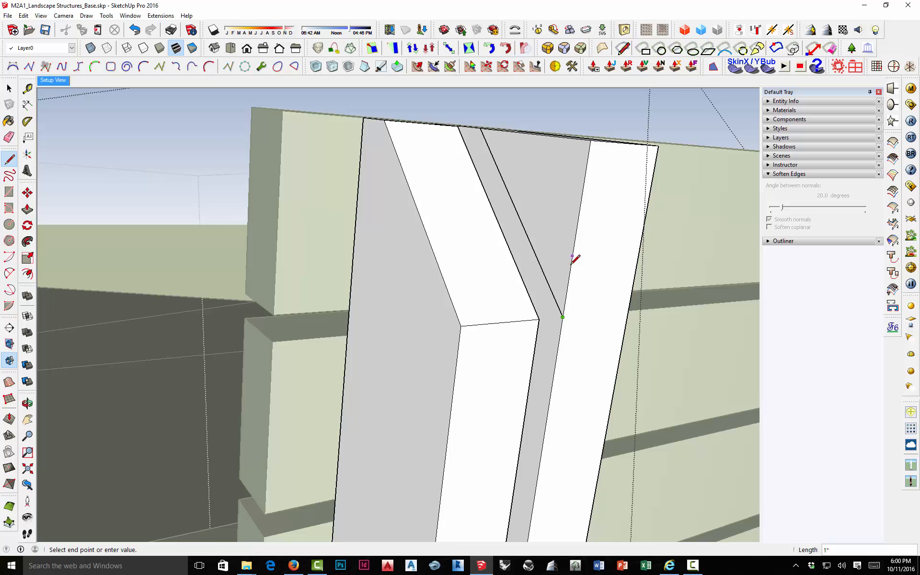
{"action": "key", "text": "ctrl+z"}
Step: Open the second upright's group and draw a diagonal line about 4" long across its upper rear corner, lined up with the first upright's cut
{"action": "key", "text": "space"}
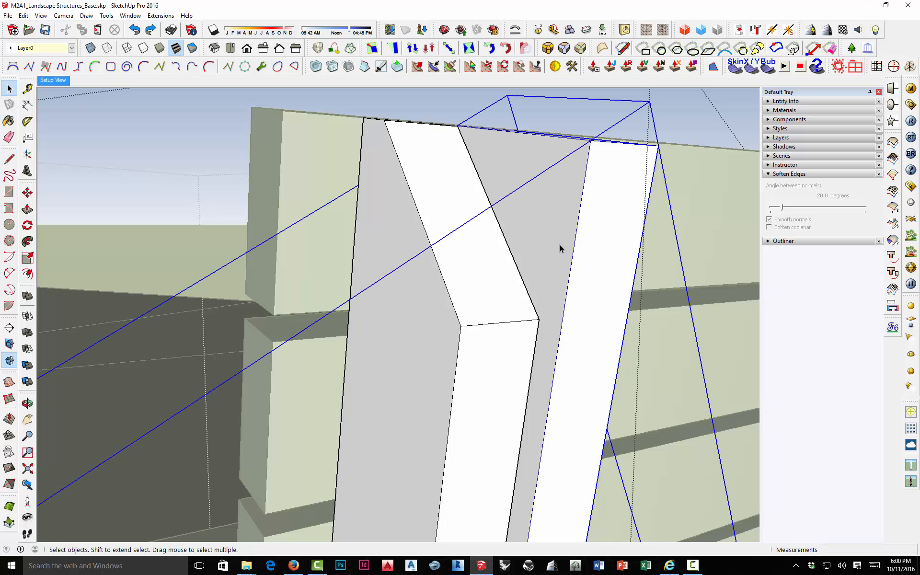
{"action": "middle_click_drag", "start_coordinate": [559, 244], "coordinate": [548, 285]}
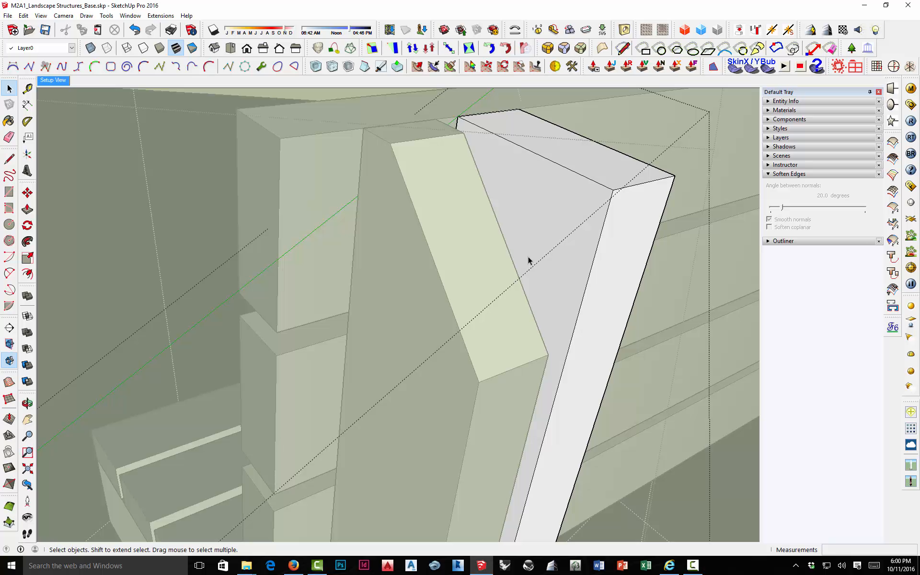
{"action": "key", "text": "l"}
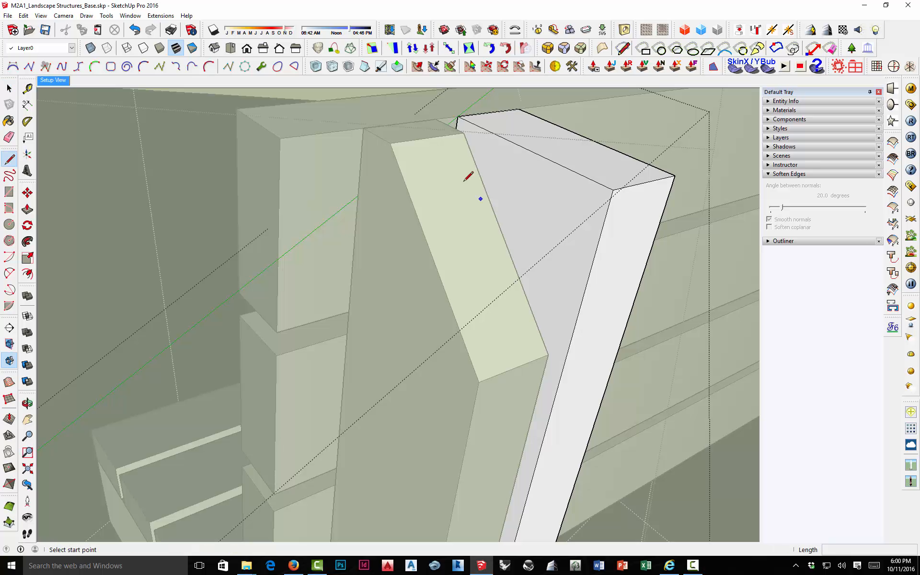
{"action": "left_click", "coordinate": [485, 130]}
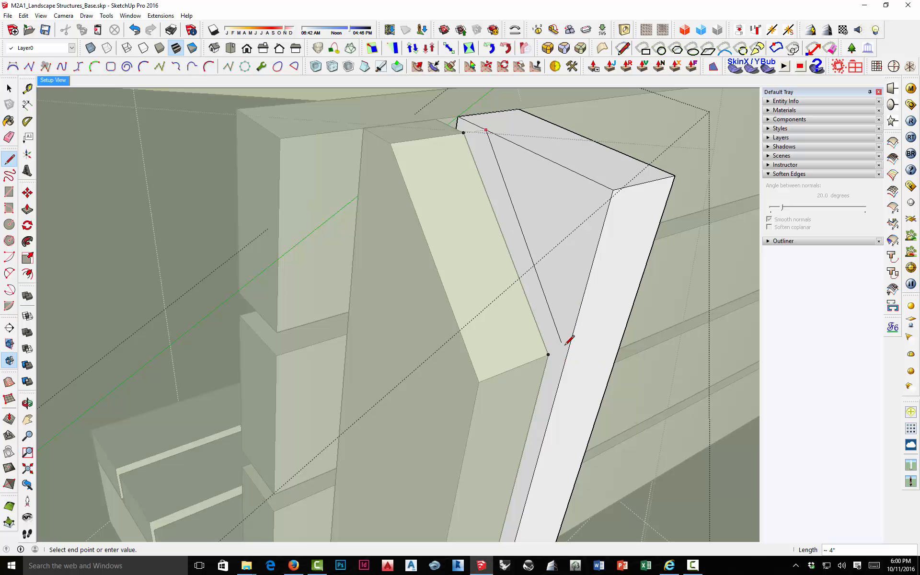
{"action": "scroll", "coordinate": [568, 343], "scroll_direction": "up", "scroll_amount": 6}
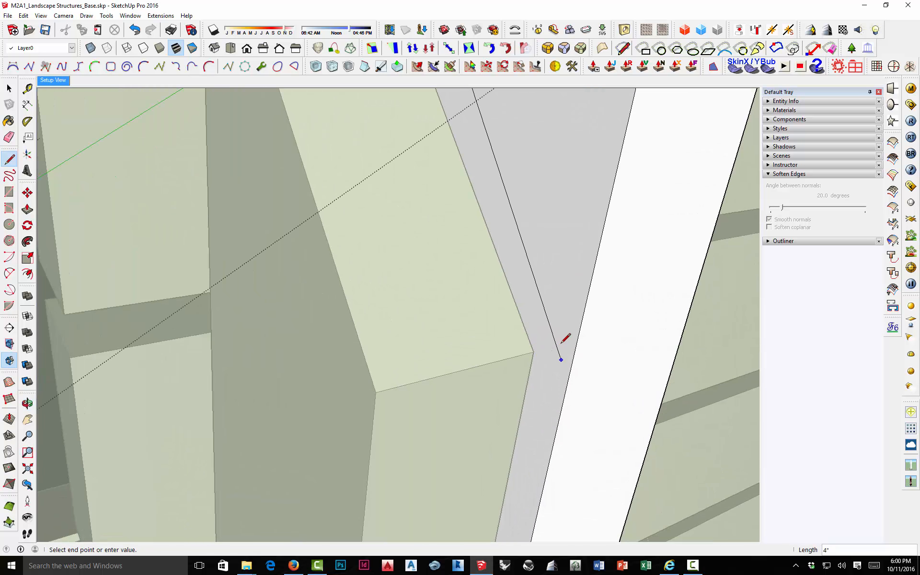
{"action": "mouse_move", "coordinate": [566, 342]}
{"action": "middle_mouse_down"}
{"action": "mouse_move", "coordinate": [411, 324]}
{"action": "mouse_move", "coordinate": [498, 249]}
{"action": "middle_mouse_up"}
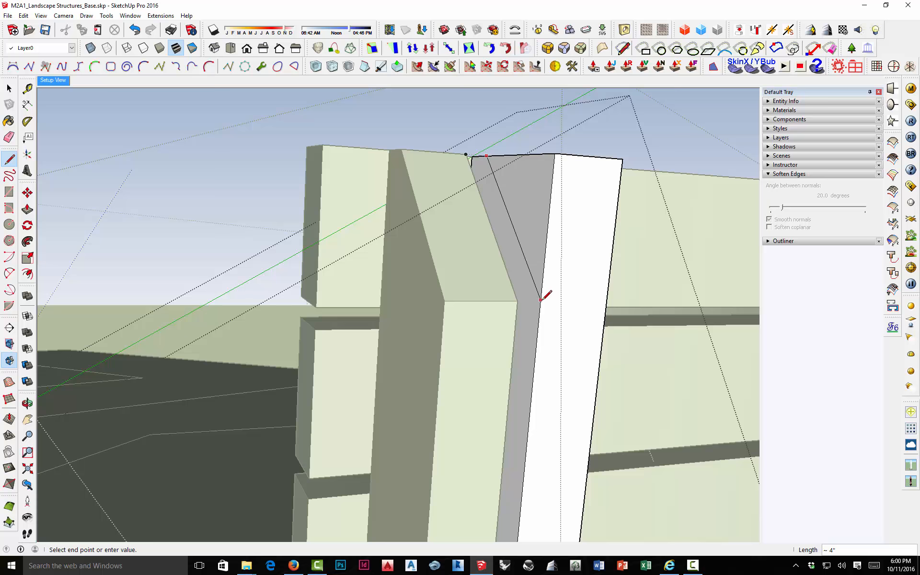
{"action": "middle_click_drag", "start_coordinate": [541, 296], "coordinate": [567, 342]}
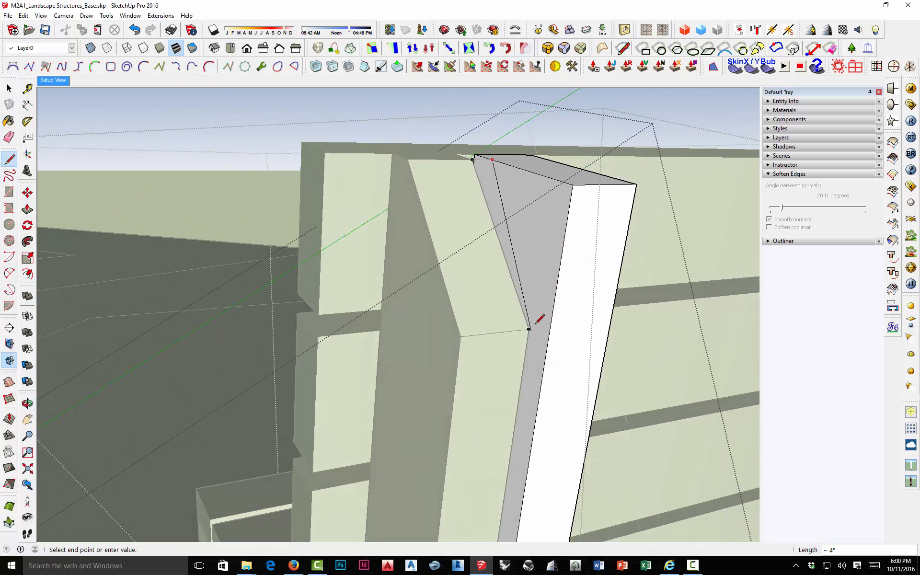
{"action": "key", "text": "Escape"}
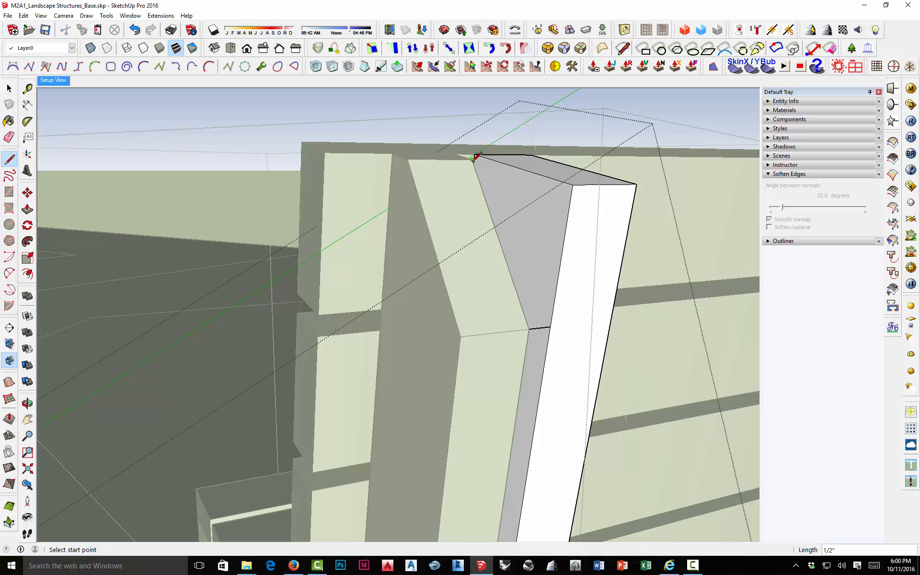
{"action": "left_click", "coordinate": [492, 160]}
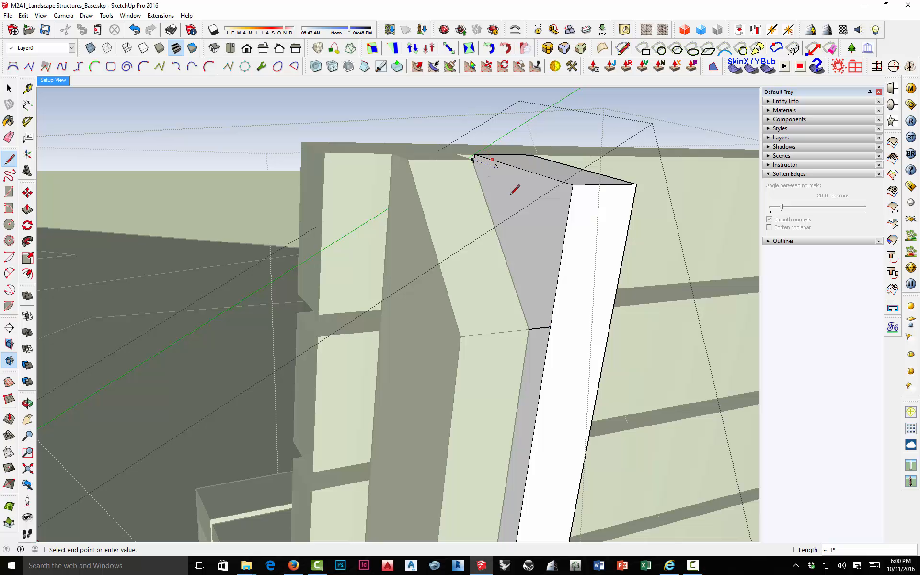
{"action": "left_click", "coordinate": [550, 328]}
{"action": "key", "text": "space"}
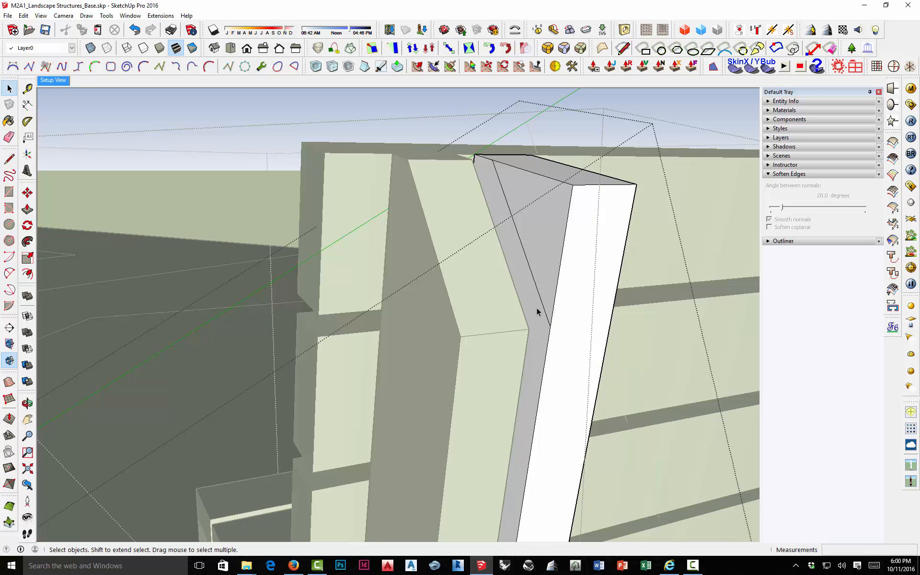
Step: Push the triangular corner face of the second upright back 1 1/2" to cut the corner off, and exit the group editing
{"action": "middle_click_drag", "start_coordinate": [518, 234], "coordinate": [571, 297]}
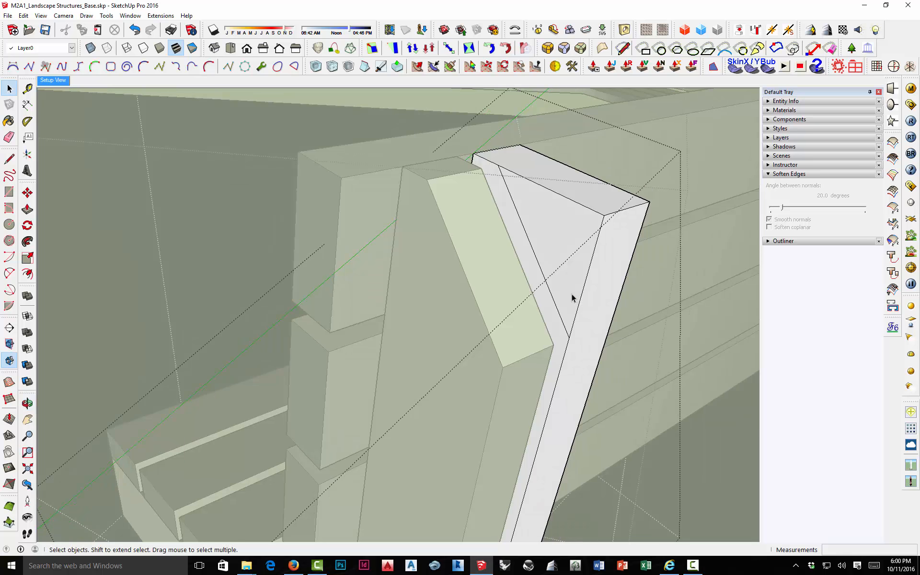
{"action": "key", "text": "p"}
{"action": "left_click", "coordinate": [555, 269]}
{"action": "left_click", "coordinate": [585, 247]}
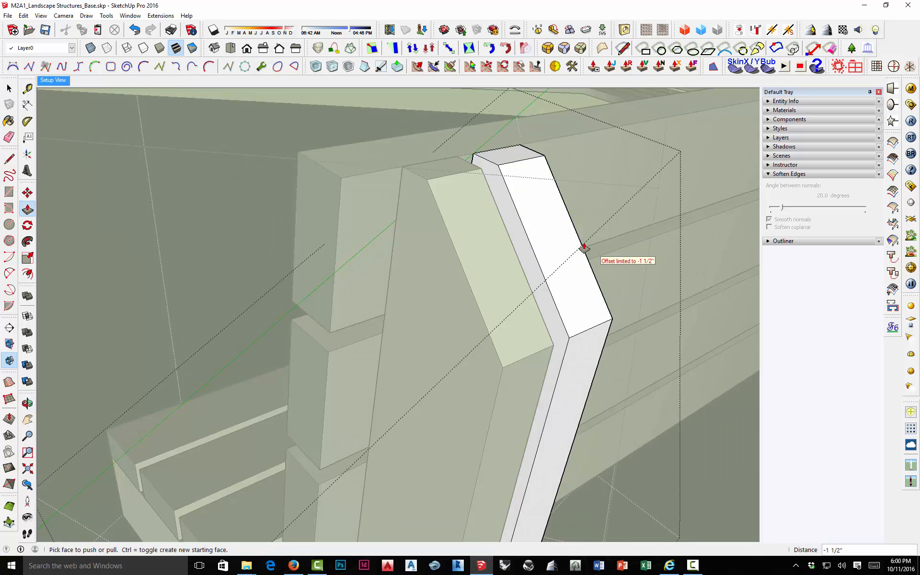
{"action": "middle_click_drag", "start_coordinate": [585, 246], "coordinate": [527, 254]}
{"action": "scroll", "coordinate": [523, 256], "scroll_direction": "down", "scroll_amount": 3}
{"action": "key", "text": "space"}
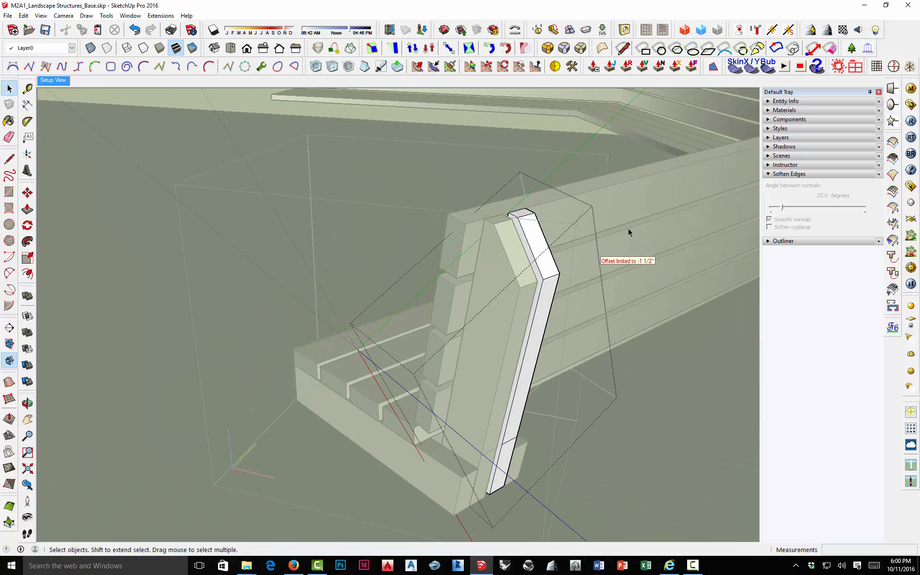
{"action": "left_click", "coordinate": [628, 231]}
Step: Inside the Bench Support component, draw a 3 1/2" by 3 1/2" rotated rectangle between the undersides of the two seat supports
{"action": "middle_click_drag", "start_coordinate": [429, 268], "coordinate": [460, 271]}
{"action": "scroll", "coordinate": [479, 261], "scroll_direction": "down", "scroll_amount": 4}
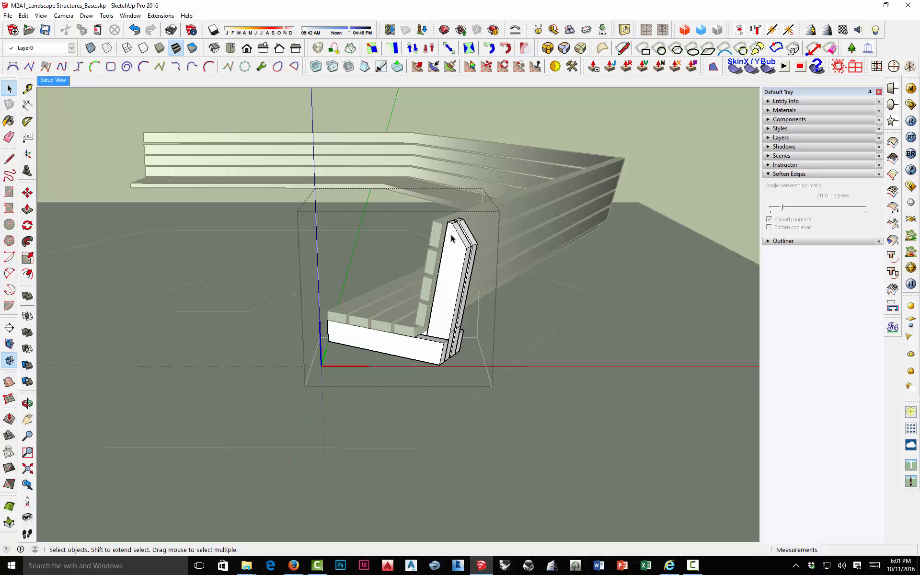
{"action": "middle_click_drag", "start_coordinate": [480, 269], "coordinate": [340, 218]}
{"action": "scroll", "coordinate": [430, 222], "scroll_direction": "up", "scroll_amount": 4}
{"action": "scroll", "coordinate": [430, 222], "scroll_direction": "down", "scroll_amount": 5}
{"action": "scroll", "coordinate": [319, 273], "scroll_direction": "up", "scroll_amount": 4}
{"action": "double_click", "coordinate": [390, 217]}
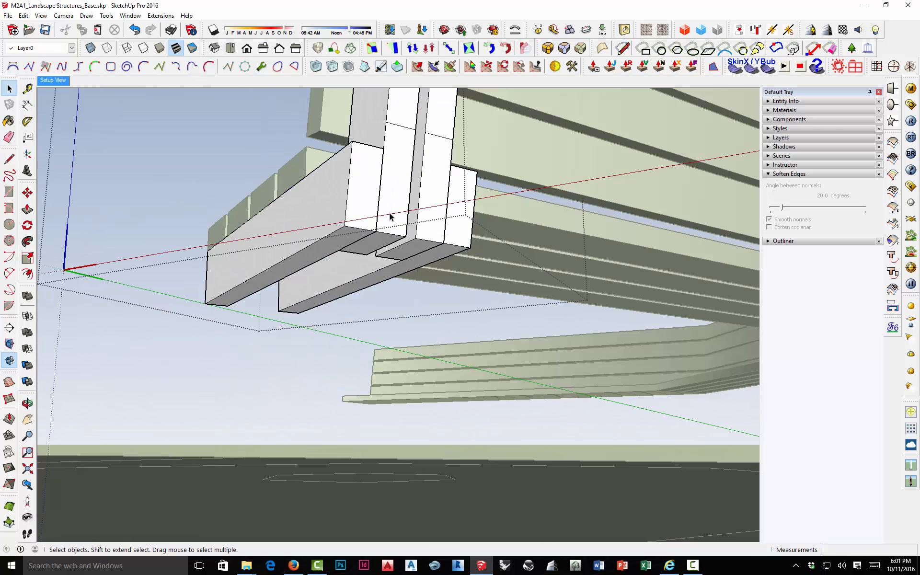
{"action": "left_click", "coordinate": [9, 208]}
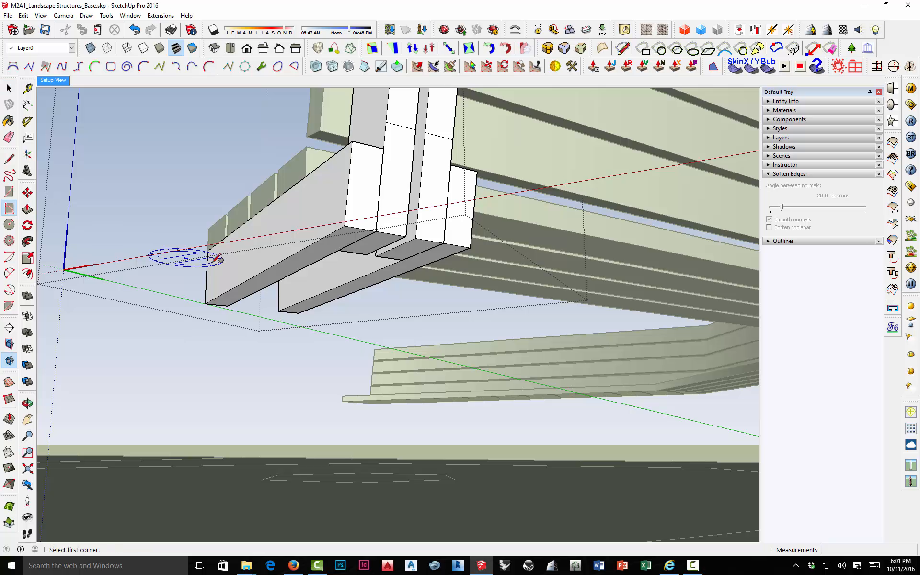
{"action": "left_click", "coordinate": [272, 282]}
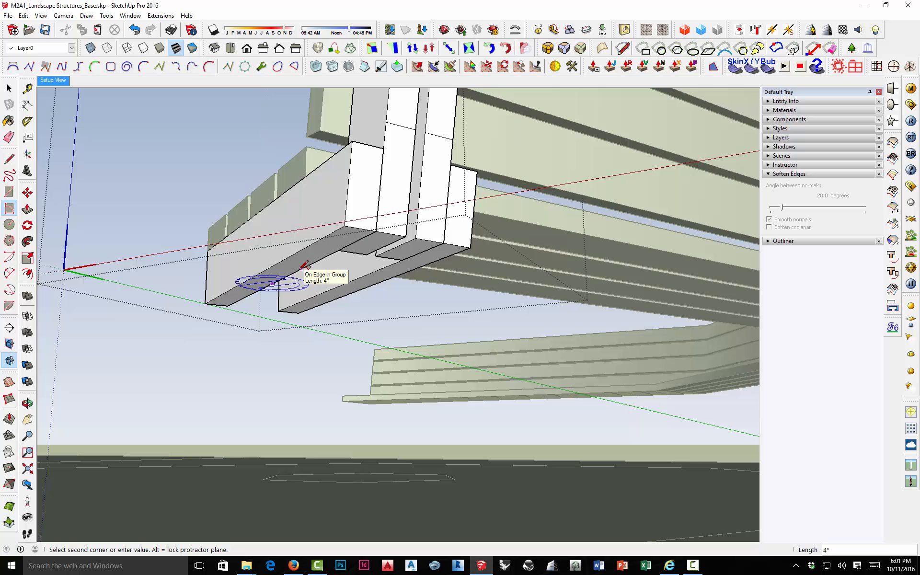
{"action": "left_click", "coordinate": [301, 269]}
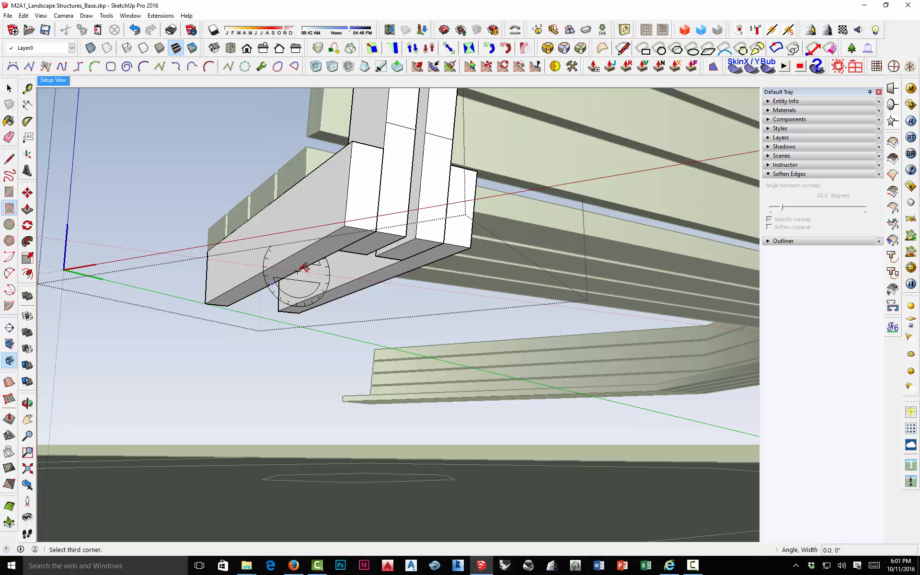
{"action": "left_click", "coordinate": [355, 279]}
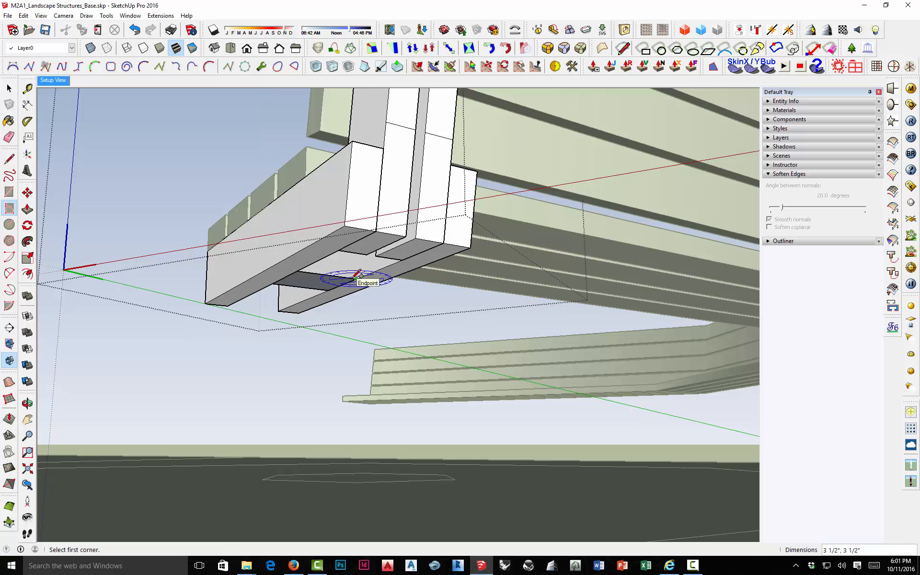
Step: Make the square face between the seat supports a component with the default name Component#1
{"action": "key", "text": "space"}
{"action": "right_click", "coordinate": [326, 285]}
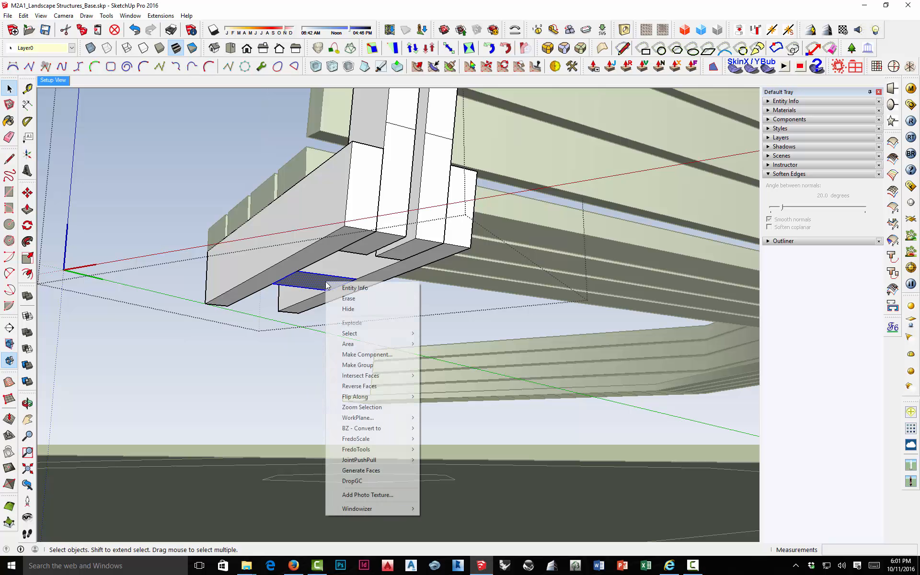
{"action": "left_click", "coordinate": [362, 355]}
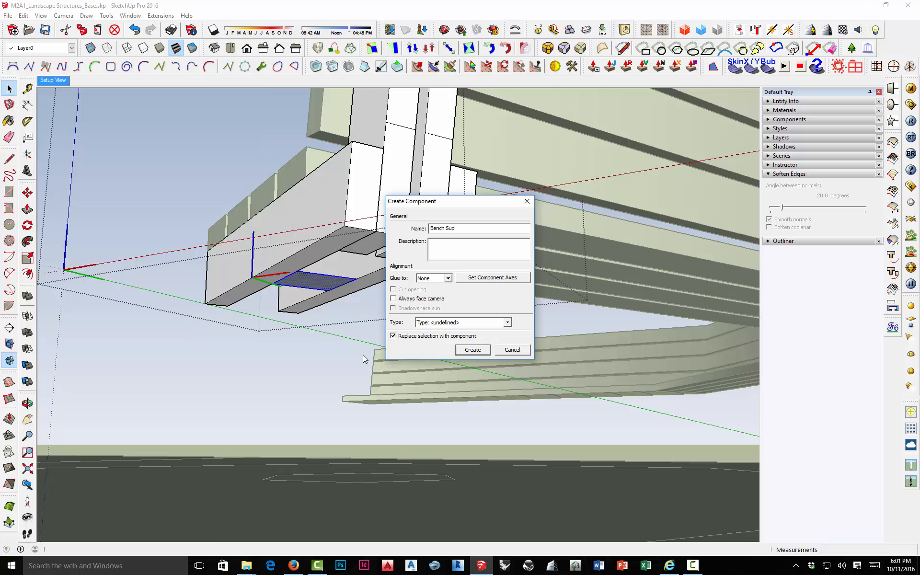
{"action": "key", "text": "Return"}
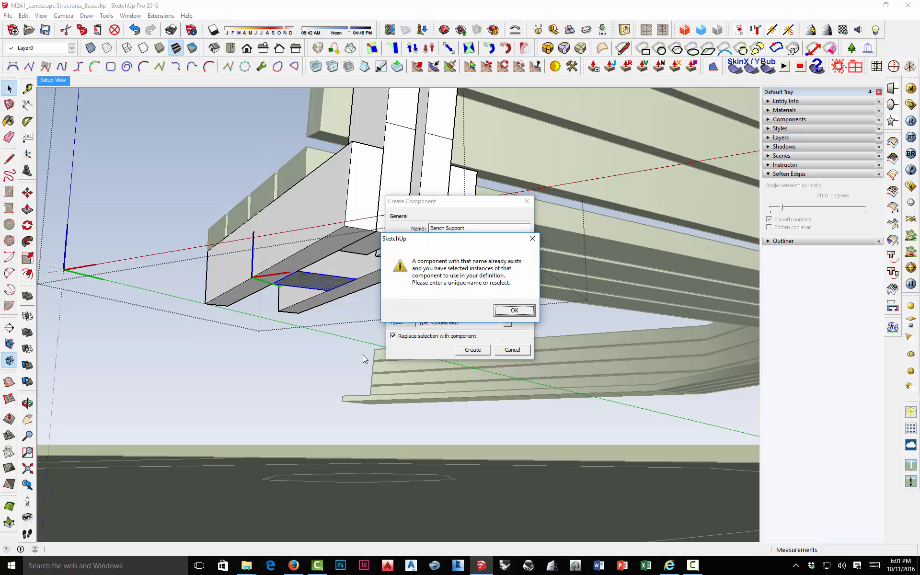
{"action": "left_click", "coordinate": [514, 310]}
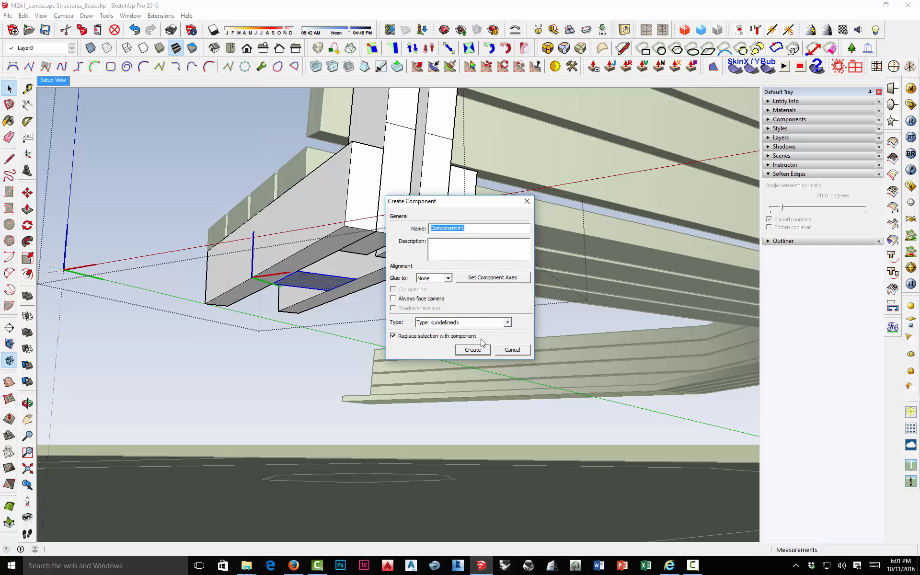
{"action": "left_click", "coordinate": [473, 350]}
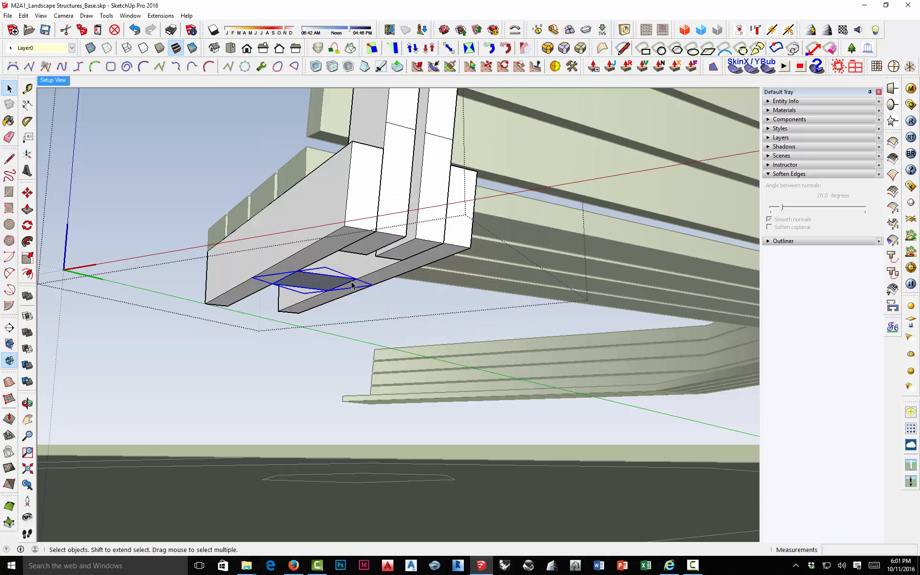
Step: Move the square component straight up 1 1/2" between the two seat supports
{"action": "key", "text": "m"}
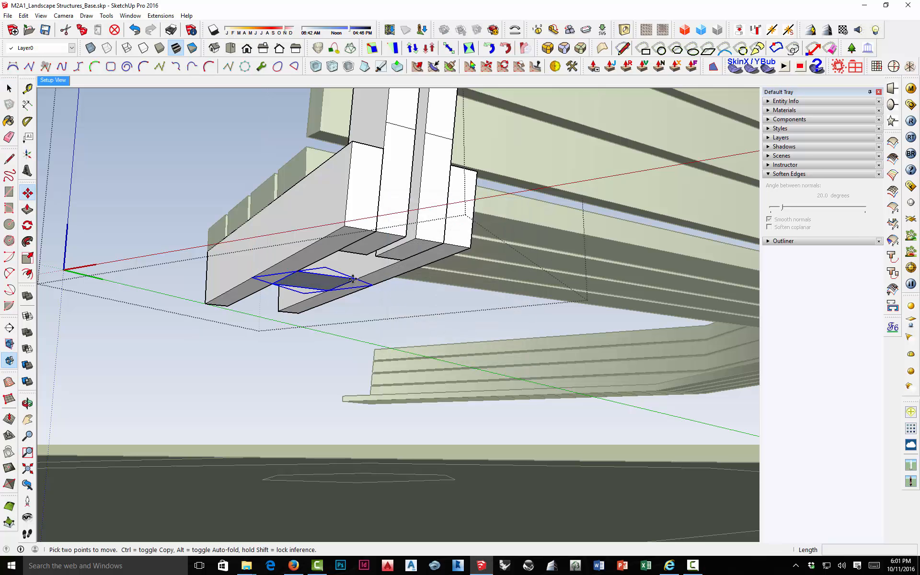
{"action": "left_click", "coordinate": [353, 279]}
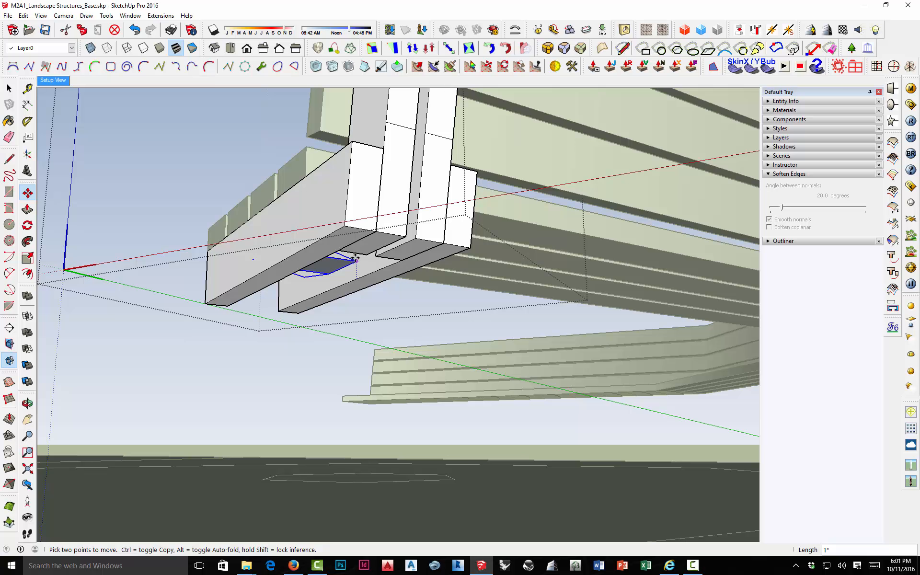
{"action": "scroll", "coordinate": [357, 259], "scroll_direction": "up", "scroll_amount": 3}
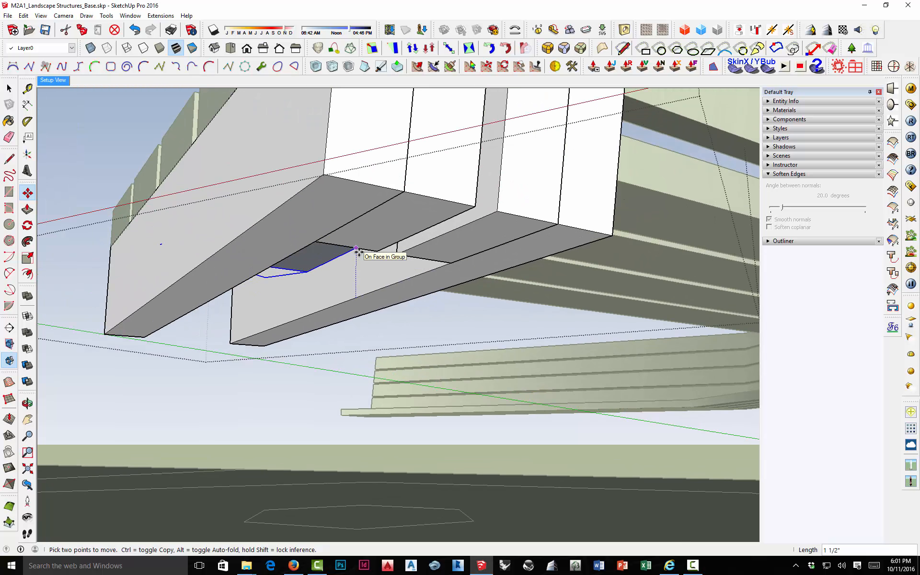
{"action": "left_click", "coordinate": [359, 252]}
Step: Extrude the square face between the seat supports about 1' 4" down to the ground as the leg, and exit the component editing
{"action": "scroll", "coordinate": [367, 270], "scroll_direction": "down", "scroll_amount": 3}
{"action": "middle_click_drag", "start_coordinate": [361, 276], "coordinate": [336, 269]}
{"action": "scroll", "coordinate": [357, 263], "scroll_direction": "up", "scroll_amount": 1}
{"action": "key", "text": "space"}
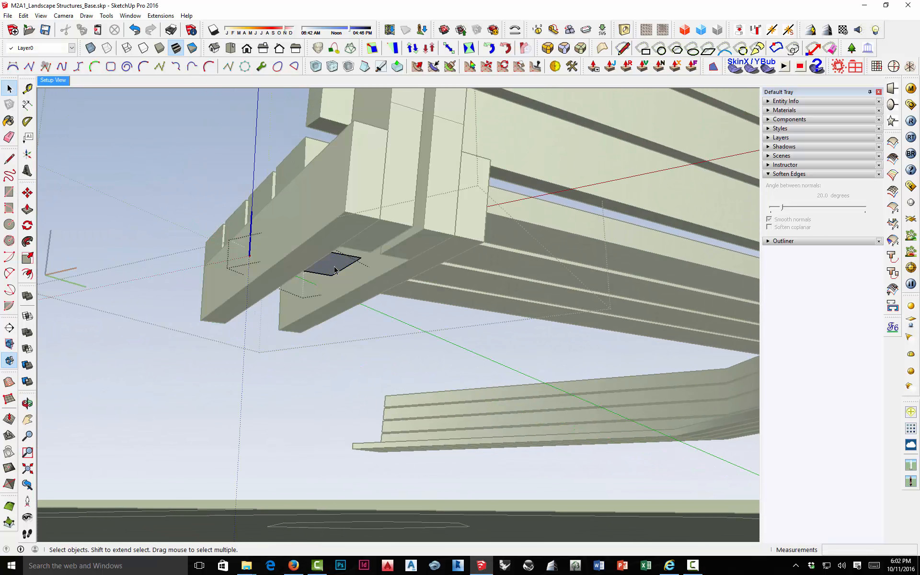
{"action": "key", "text": "p"}
{"action": "left_click_drag", "start_coordinate": [339, 269], "coordinate": [356, 416]}
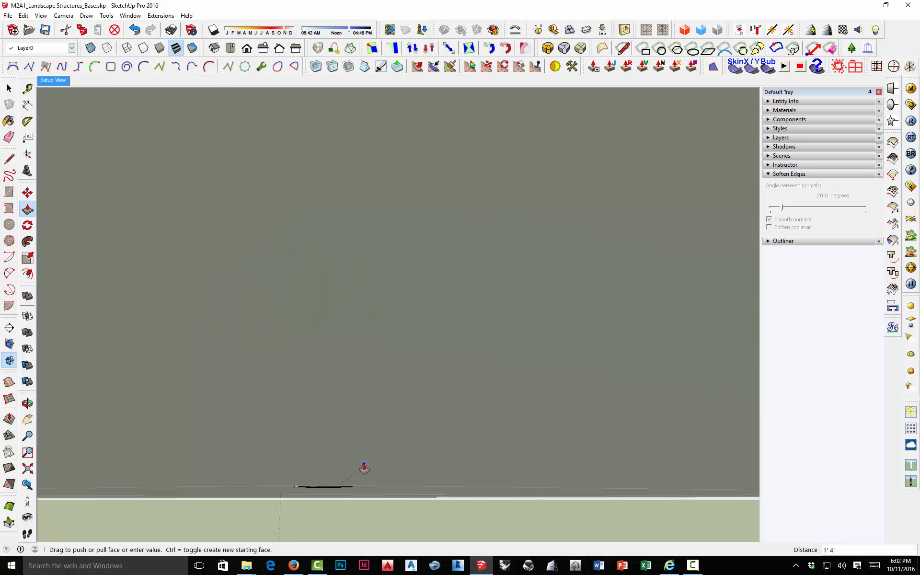
{"action": "left_click_drag", "start_coordinate": [364, 468], "coordinate": [366, 468]}
{"action": "middle_click_drag", "start_coordinate": [390, 283], "coordinate": [538, 245]}
{"action": "middle_click_drag", "start_coordinate": [468, 230], "coordinate": [437, 303]}
{"action": "scroll", "coordinate": [437, 304], "scroll_direction": "up", "scroll_amount": 3}
{"action": "key", "text": "space"}
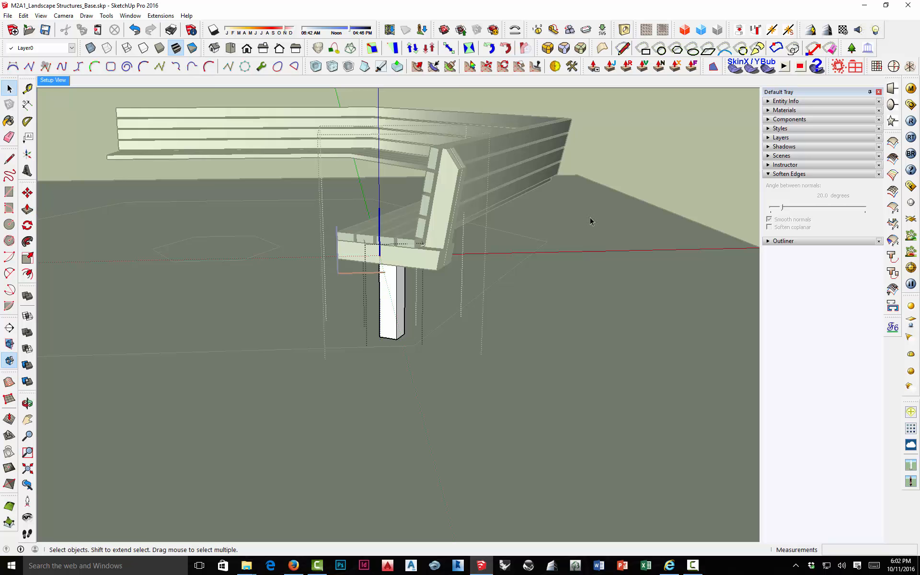
{"action": "left_click", "coordinate": [613, 165]}
Step: Copy the Bench Support component from the bench's end along the front seat edge to the bench's first corner, about 6' 8 1/2" away
{"action": "scroll", "coordinate": [399, 264], "scroll_direction": "up", "scroll_amount": 3}
{"action": "middle_click_drag", "start_coordinate": [566, 245], "coordinate": [610, 299]}
{"action": "middle_click_drag", "start_coordinate": [427, 292], "coordinate": [594, 317]}
{"action": "left_click", "coordinate": [675, 287]}
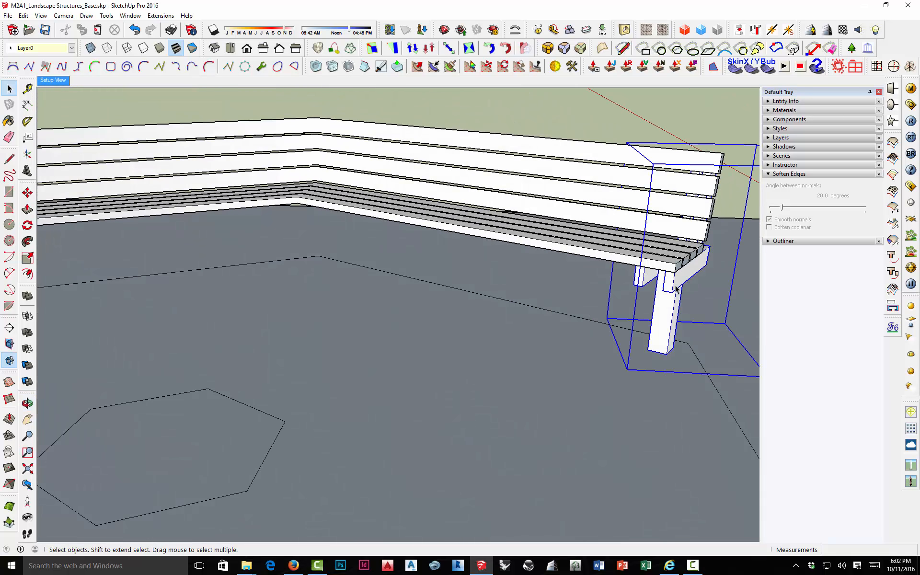
{"action": "key", "text": "m"}
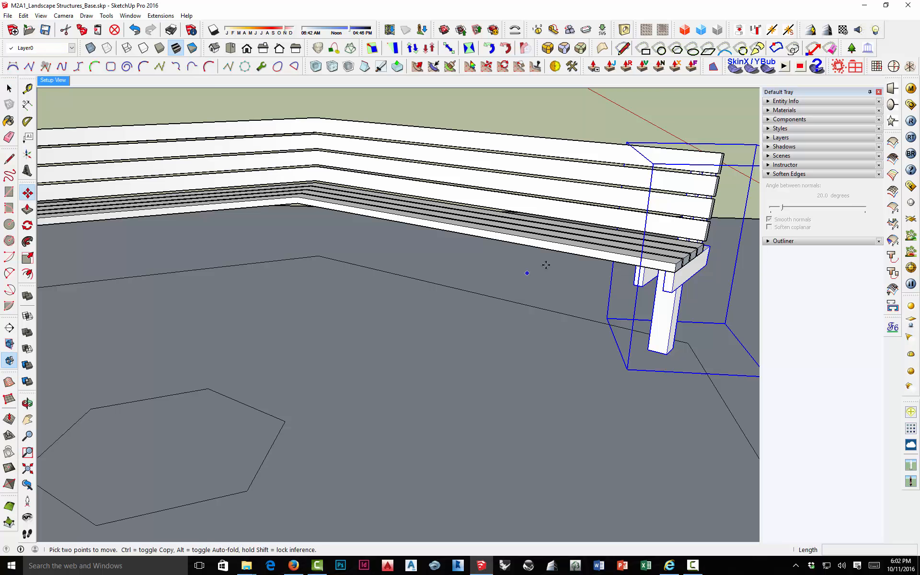
{"action": "scroll", "coordinate": [624, 261], "scroll_direction": "up", "scroll_amount": 6}
{"action": "middle_click_drag", "start_coordinate": [628, 278], "coordinate": [694, 244]}
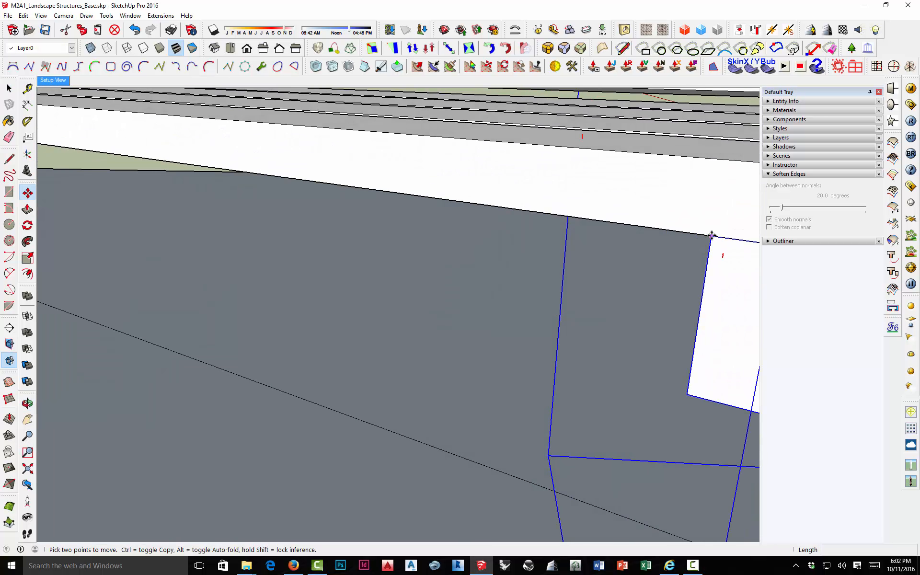
{"action": "scroll", "coordinate": [711, 235], "scroll_direction": "down", "scroll_amount": 5}
{"action": "left_click", "coordinate": [711, 235]}
{"action": "key", "text": "ctrl"}
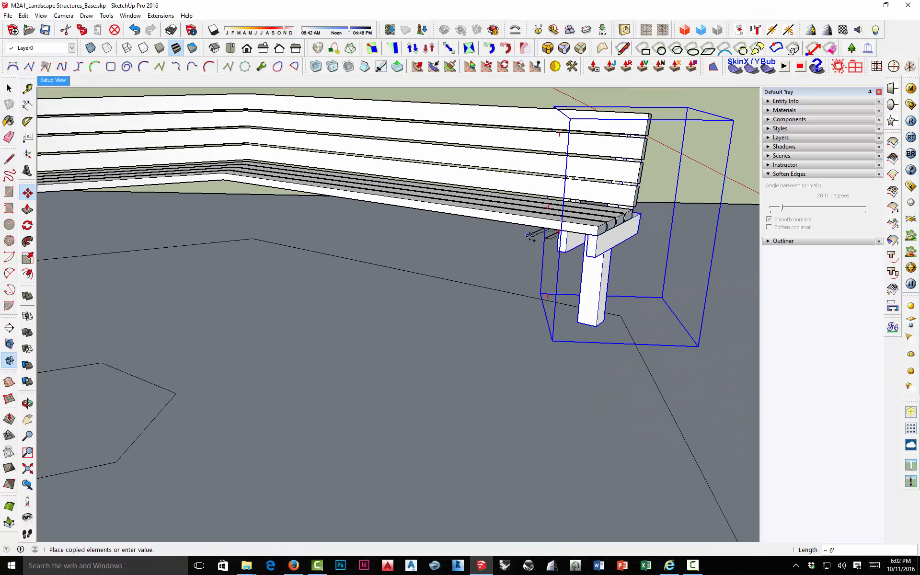
{"action": "scroll", "coordinate": [529, 235], "scroll_direction": "down", "scroll_amount": 2}
{"action": "scroll", "coordinate": [349, 201], "scroll_direction": "up", "scroll_amount": 5}
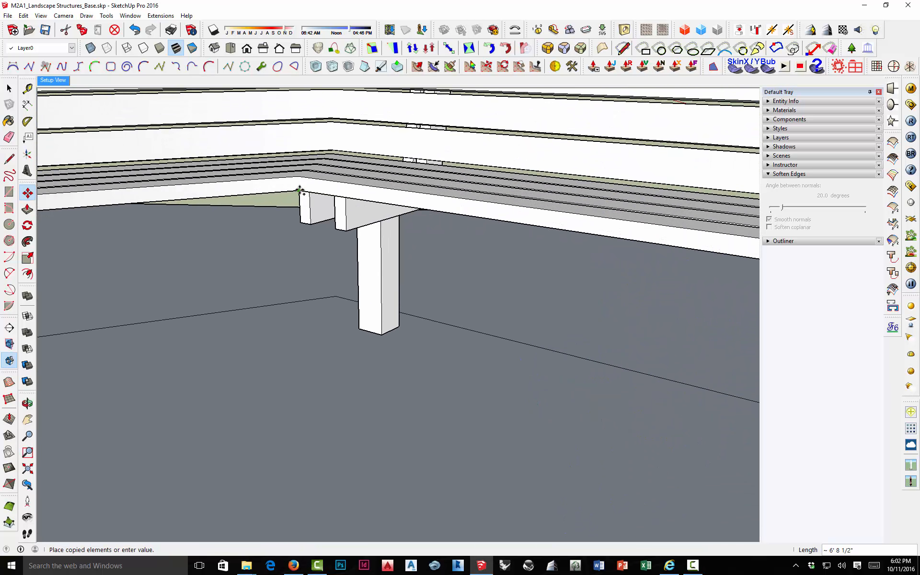
{"action": "left_click", "coordinate": [300, 190]}
Step: Divide the copy spacing with 2/ to add a support midway between the bench's end and the corner, and clear the selection
{"action": "scroll", "coordinate": [394, 248], "scroll_direction": "down", "scroll_amount": 5}
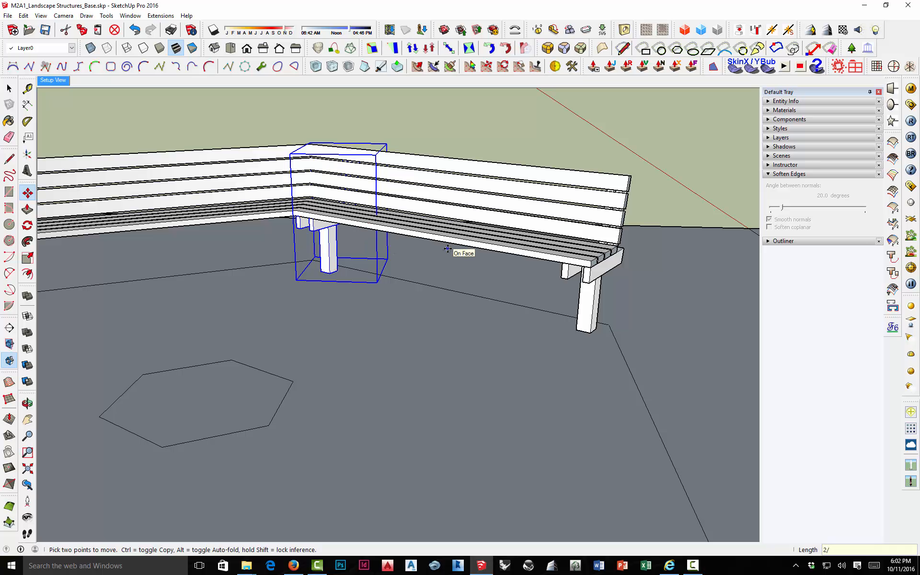
{"action": "key", "text": "Return"}
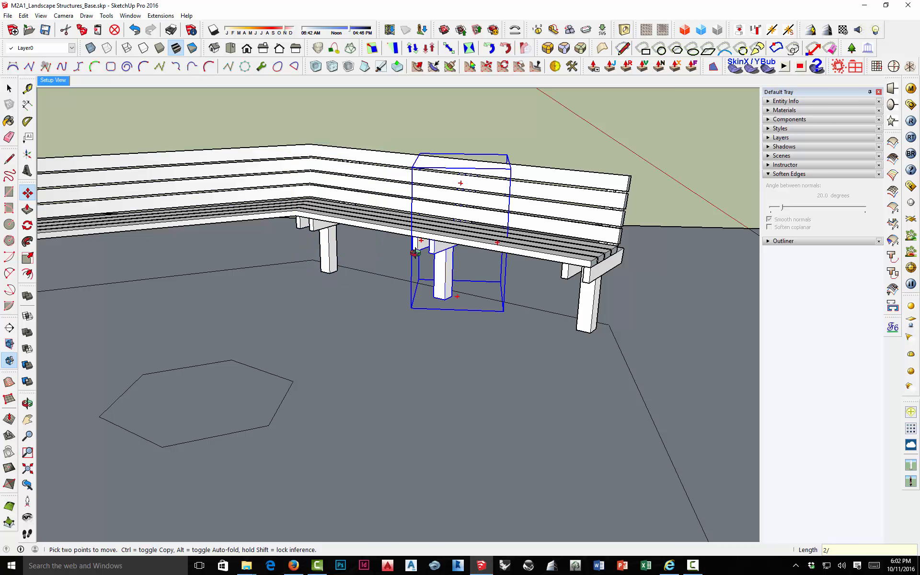
{"action": "middle_click_drag", "start_coordinate": [415, 254], "coordinate": [418, 277]}
{"action": "key", "text": "space"}
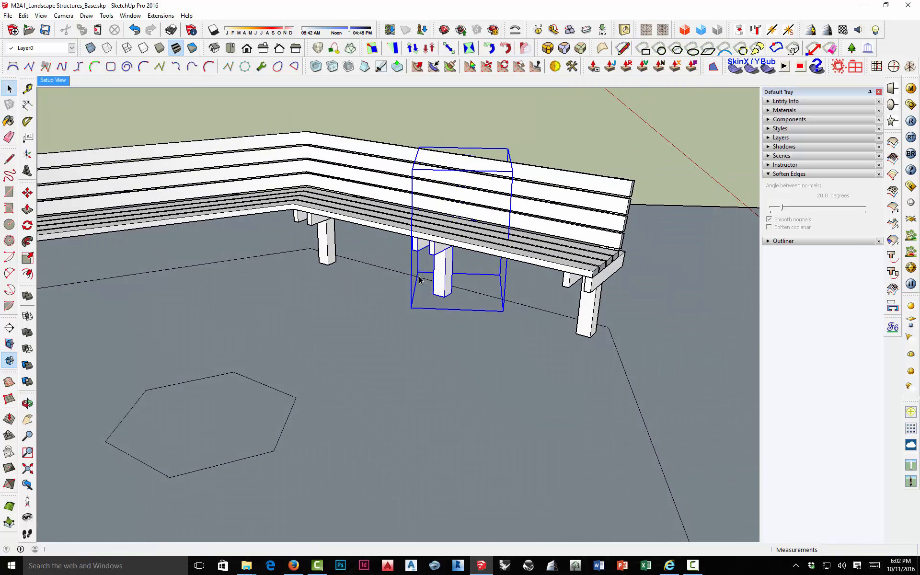
{"action": "left_click", "coordinate": [548, 158]}
Step: Rotate-copy the three supports of the first bench section by 60 degrees about the small hexagon's center onto the middle section
{"action": "scroll", "coordinate": [588, 296], "scroll_direction": "down", "scroll_amount": 5}
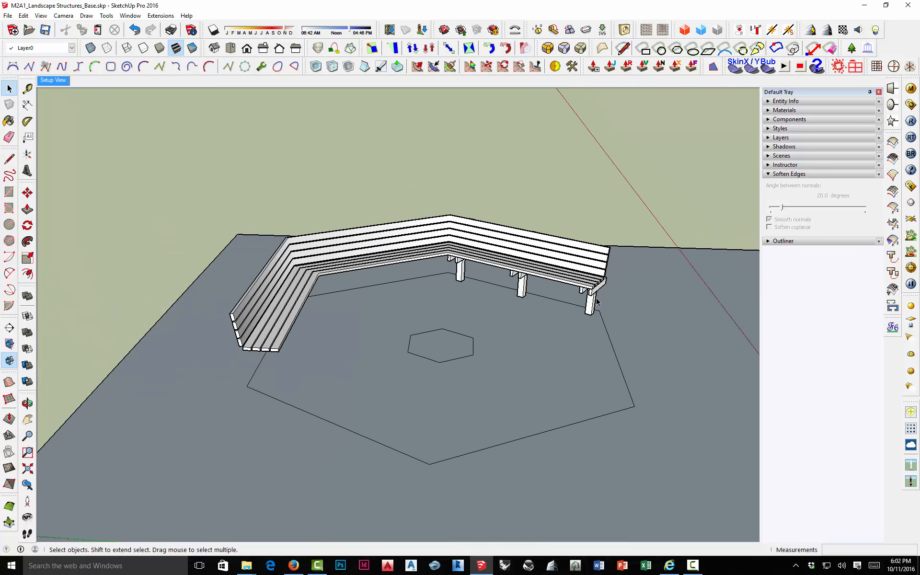
{"action": "middle_click_drag", "start_coordinate": [599, 310], "coordinate": [604, 313]}
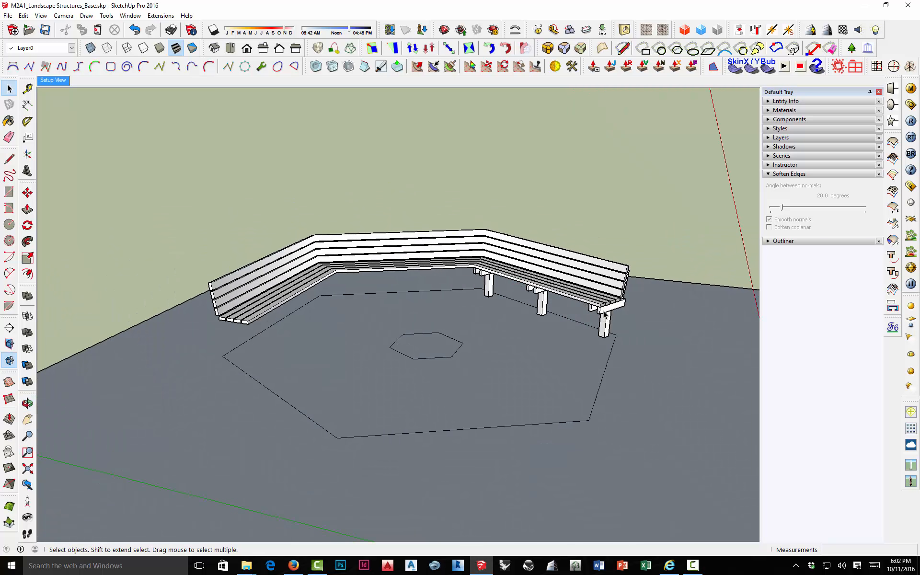
{"action": "left_click", "coordinate": [606, 318]}
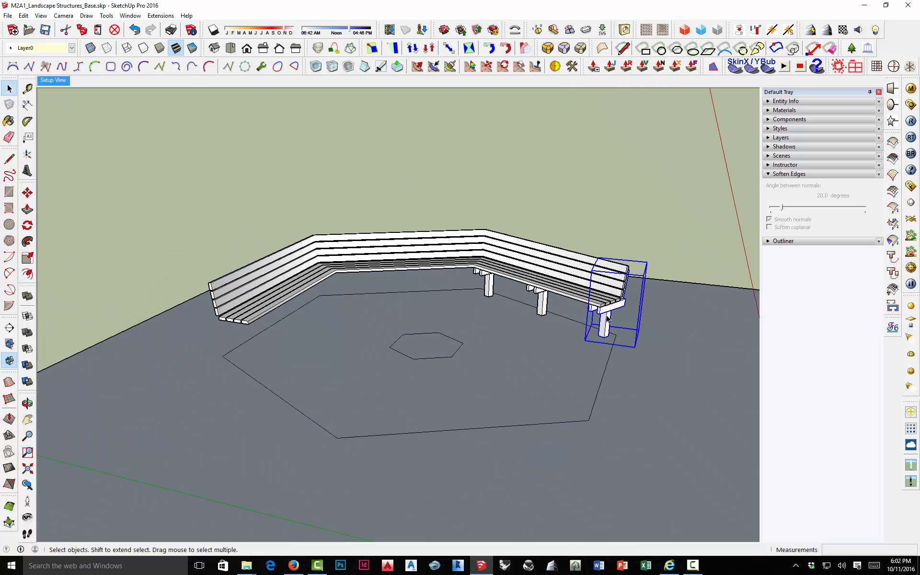
{"action": "left_click", "coordinate": [541, 296], "text": "shift"}
{"action": "left_click", "coordinate": [491, 279], "text": "shift"}
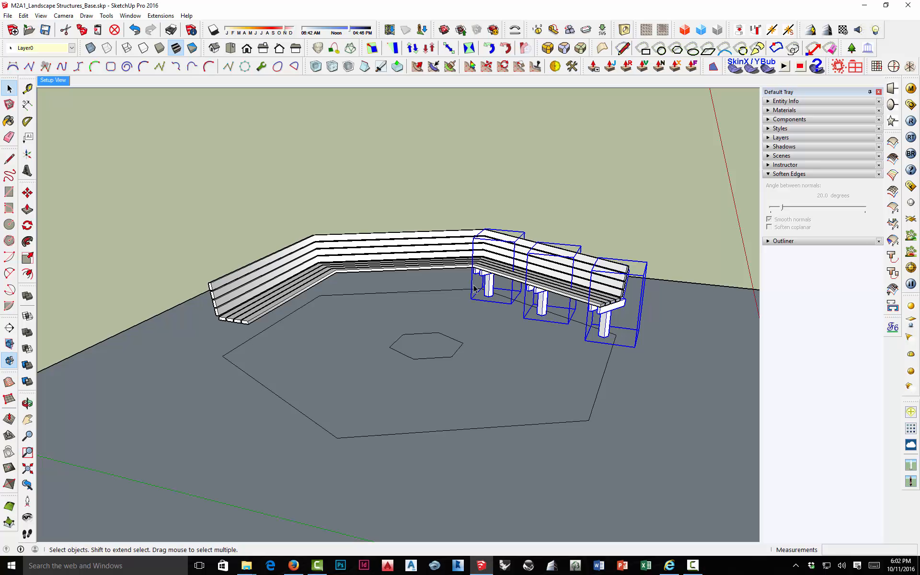
{"action": "left_click", "coordinate": [27, 225]}
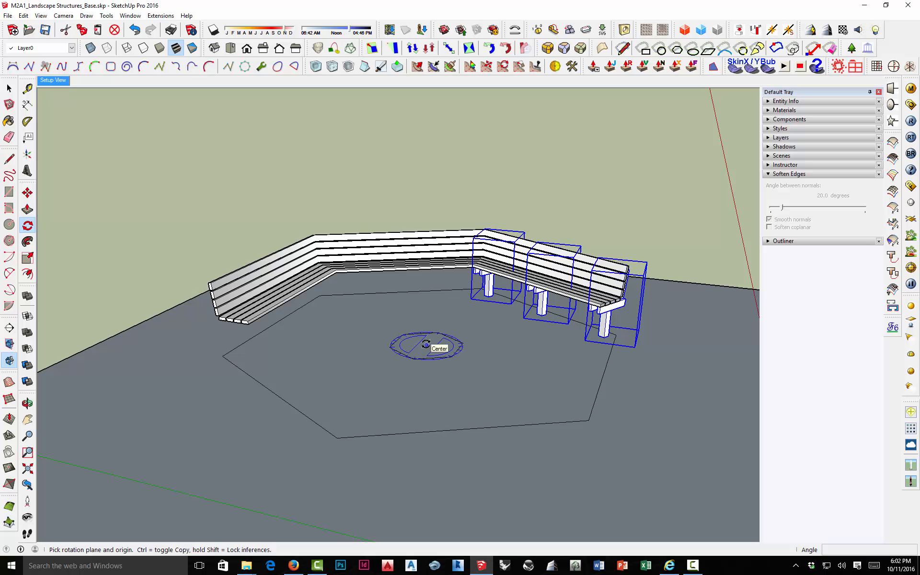
{"action": "left_click", "coordinate": [426, 344]}
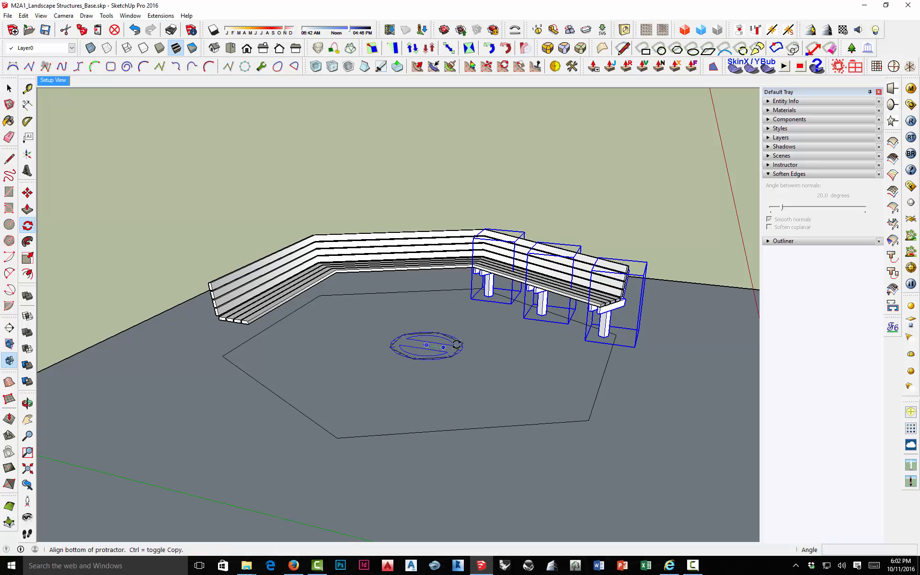
{"action": "left_click", "coordinate": [615, 334]}
{"action": "scroll", "coordinate": [461, 281], "scroll_direction": "up", "scroll_amount": 5}
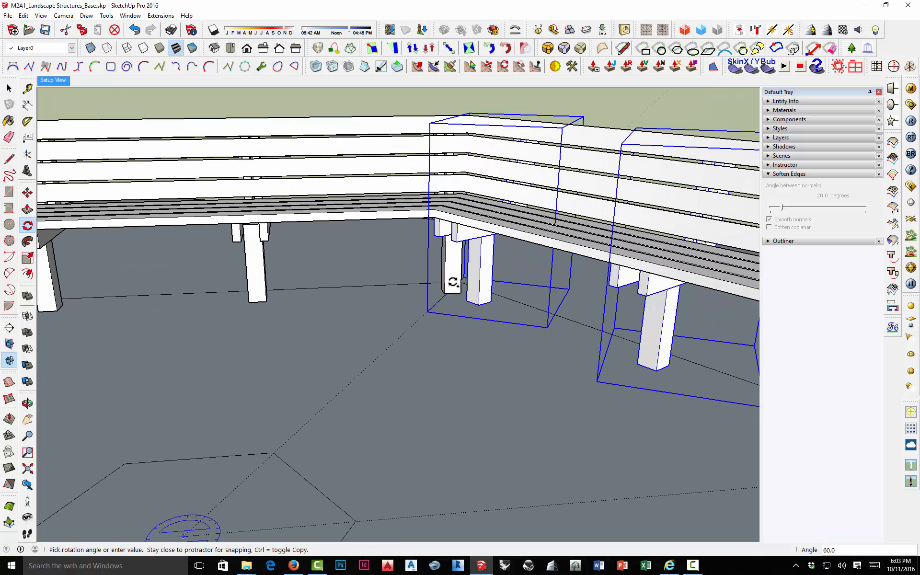
{"action": "left_click", "coordinate": [456, 279]}
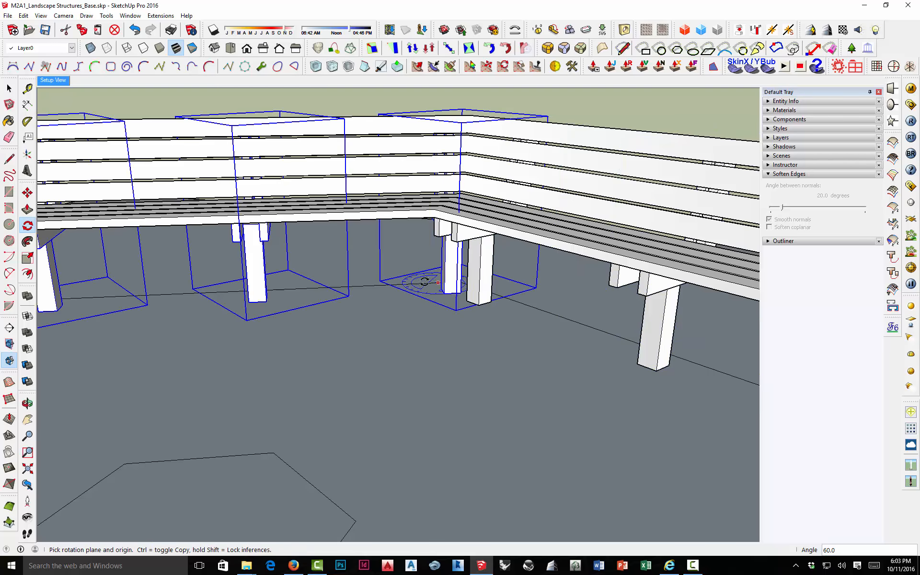
Step: Move the three copied supports 3" along the middle bench section
{"action": "middle_click_drag", "start_coordinate": [457, 279], "coordinate": [455, 361]}
{"action": "scroll", "coordinate": [455, 362], "scroll_direction": "down", "scroll_amount": 5}
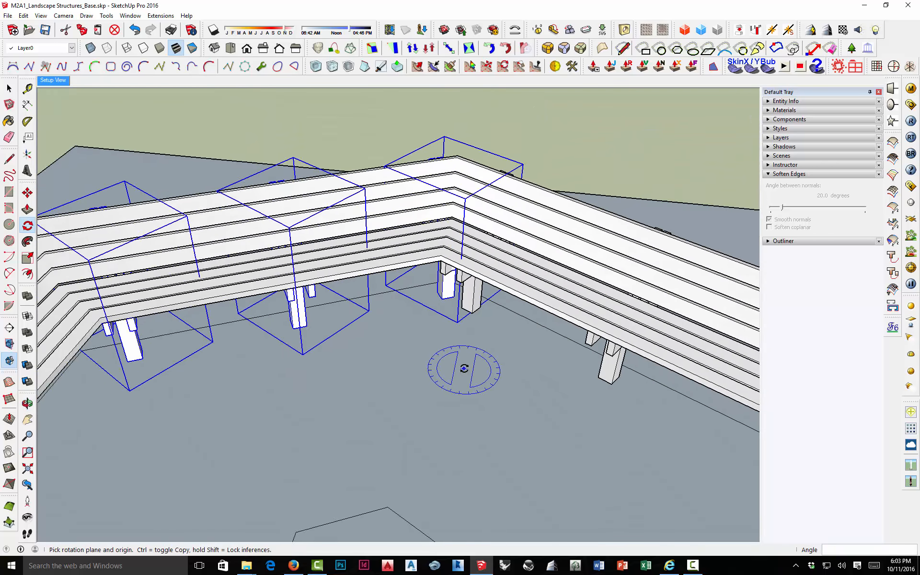
{"action": "middle_click_drag", "start_coordinate": [359, 311], "coordinate": [477, 332]}
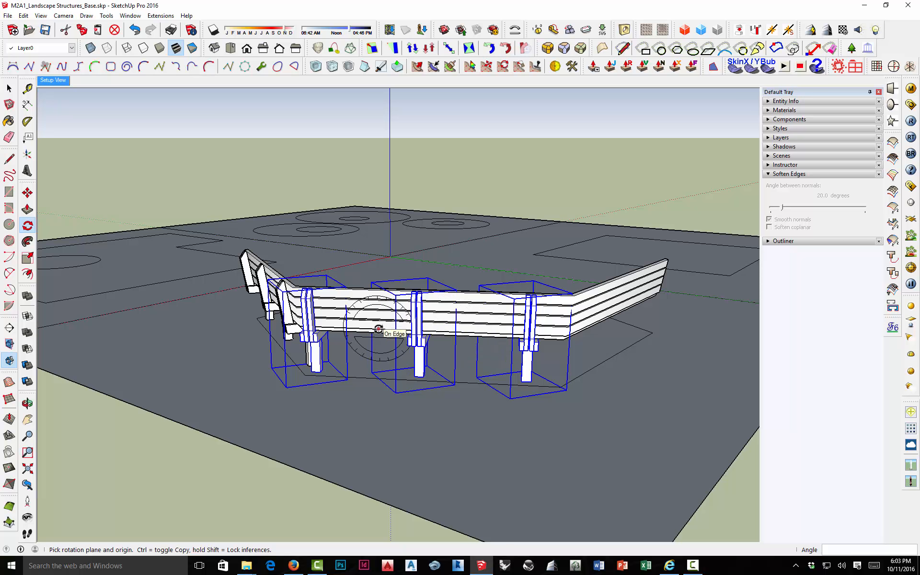
{"action": "scroll", "coordinate": [378, 328], "scroll_direction": "up", "scroll_amount": 6}
{"action": "middle_click_drag", "start_coordinate": [460, 337], "coordinate": [465, 342]}
{"action": "key", "text": "m"}
{"action": "left_click", "coordinate": [419, 339]}
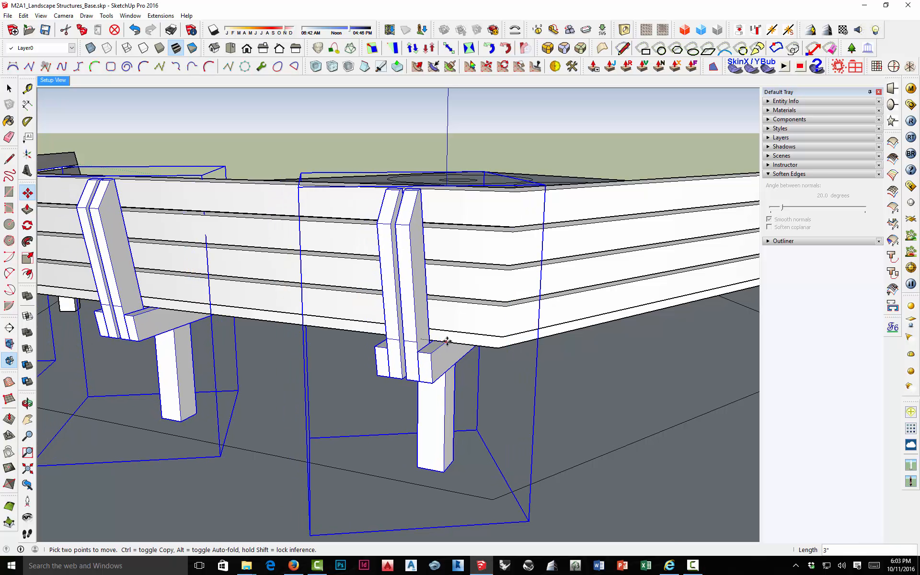
Step: Rotate-copy the middle section's three supports by 60 degrees about the small hexagon's center onto the last bench section, and clear the selection
{"action": "scroll", "coordinate": [447, 340], "scroll_direction": "down", "scroll_amount": 6}
{"action": "middle_click_drag", "start_coordinate": [447, 341], "coordinate": [297, 314]}
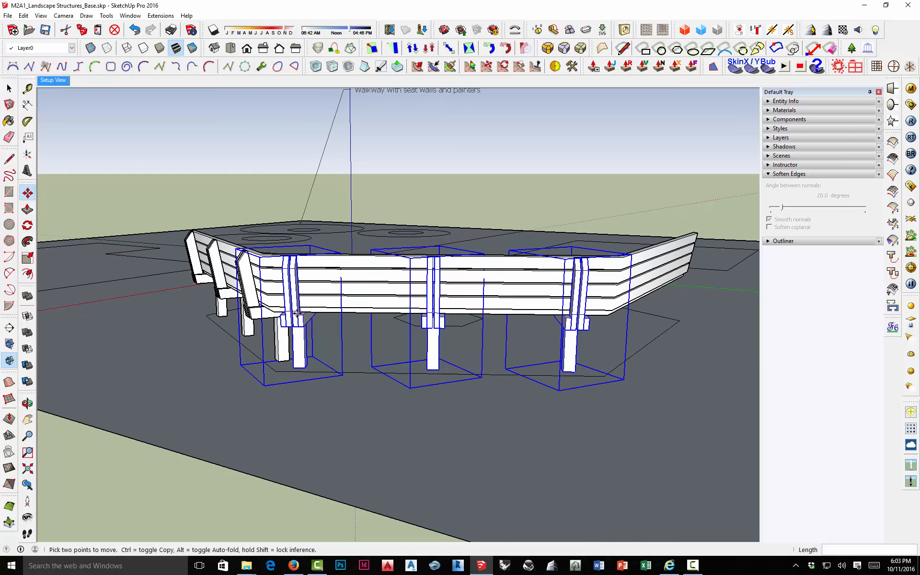
{"action": "middle_click_drag", "start_coordinate": [492, 317], "coordinate": [181, 311]}
{"action": "left_click", "coordinate": [27, 225]}
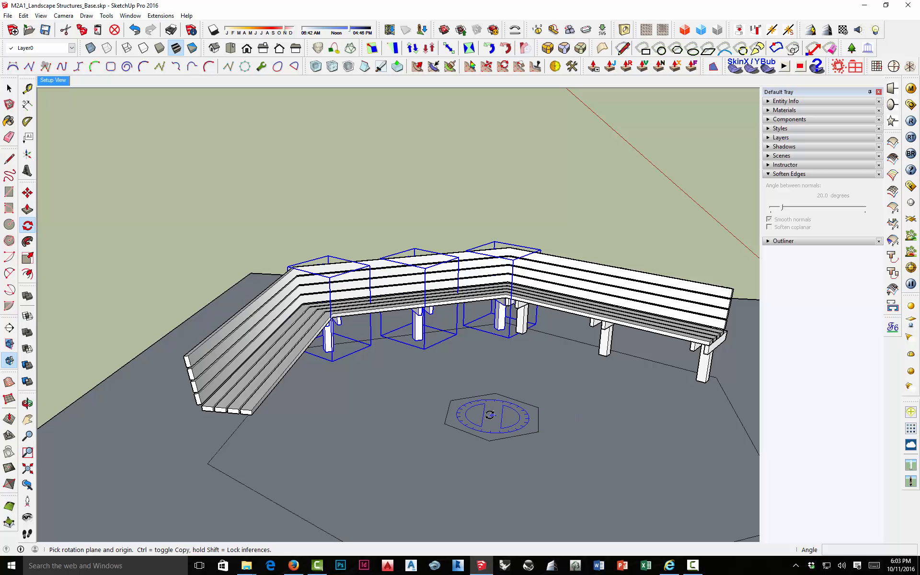
{"action": "scroll", "coordinate": [496, 350], "scroll_direction": "up", "scroll_amount": 3}
{"action": "mouse_move", "coordinate": [505, 341]}
{"action": "middle_mouse_down"}
{"action": "mouse_move", "coordinate": [374, 331]}
{"action": "mouse_move", "coordinate": [517, 332]}
{"action": "middle_mouse_up"}
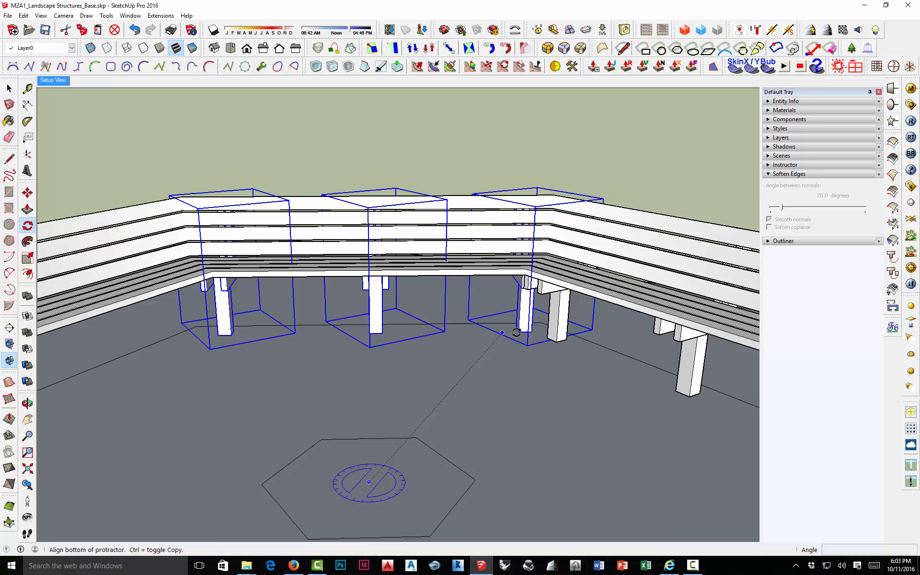
{"action": "left_click", "coordinate": [538, 321]}
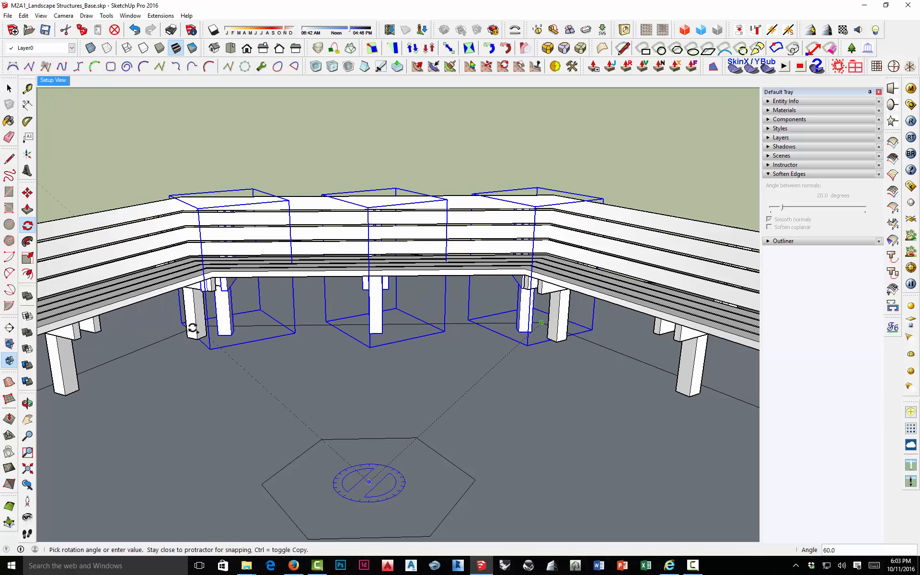
{"action": "scroll", "coordinate": [193, 328], "scroll_direction": "up", "scroll_amount": 5}
{"action": "mouse_move", "coordinate": [192, 328]}
{"action": "middle_mouse_down"}
{"action": "mouse_move", "coordinate": [99, 323]}
{"action": "mouse_move", "coordinate": [193, 320]}
{"action": "middle_mouse_up"}
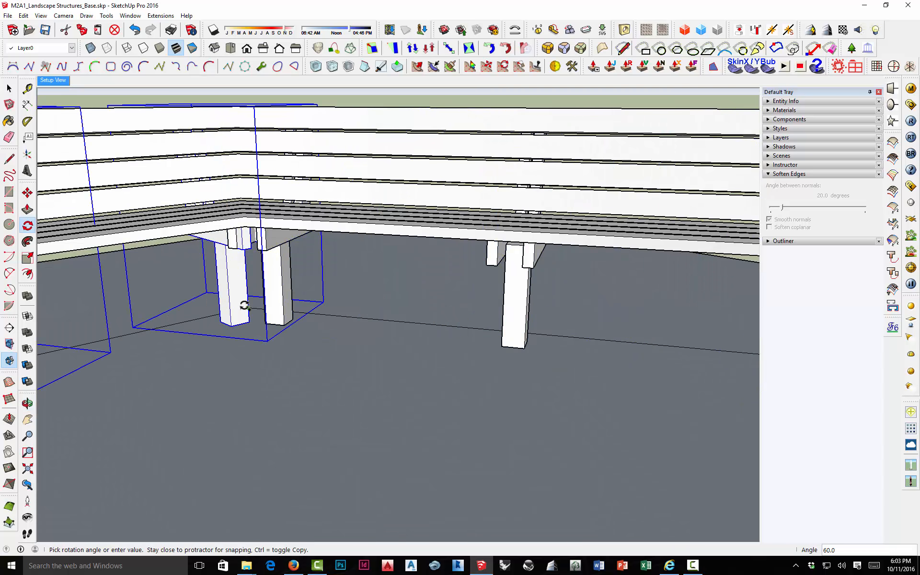
{"action": "left_click", "coordinate": [244, 305]}
{"action": "scroll", "coordinate": [244, 306], "scroll_direction": "down", "scroll_amount": 5}
{"action": "middle_click_drag", "start_coordinate": [195, 323], "coordinate": [628, 375]}
{"action": "key", "text": "space"}
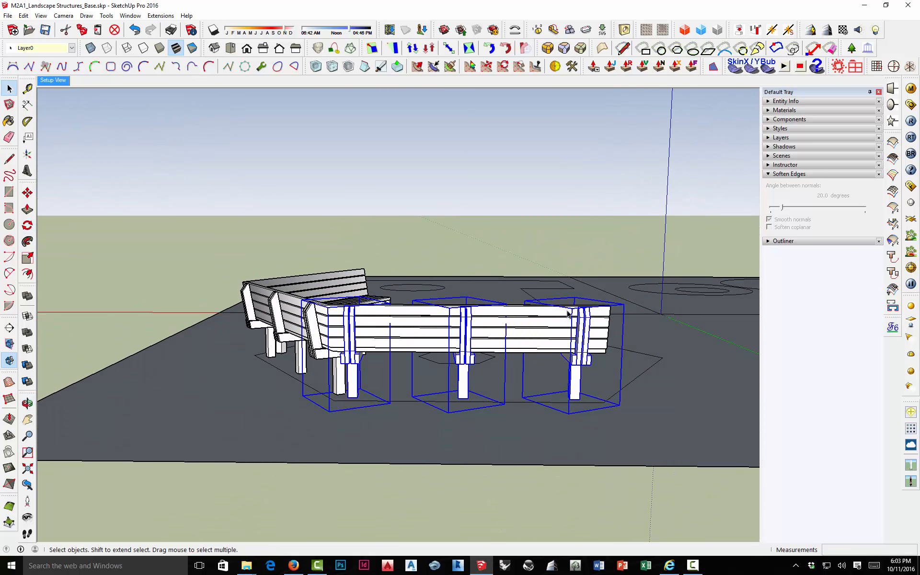
{"action": "key", "text": "ctrl+t"}
Step: Move the last section's support beside the corner 4 1/2" along the bench, away from the corner
{"action": "scroll", "coordinate": [571, 352], "scroll_direction": "up", "scroll_amount": 4}
{"action": "middle_click_drag", "start_coordinate": [571, 353], "coordinate": [352, 360]}
{"action": "left_click", "coordinate": [352, 360]}
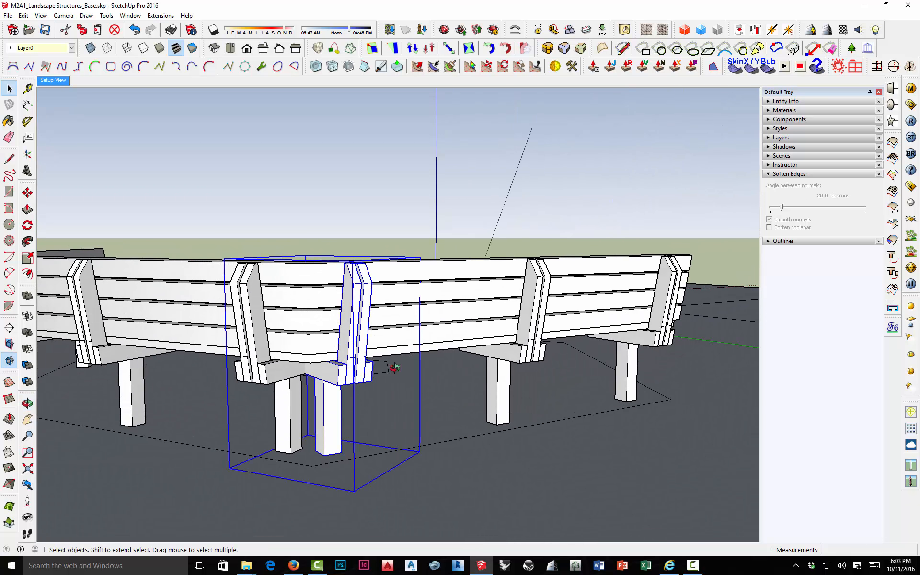
{"action": "key", "text": "m"}
{"action": "scroll", "coordinate": [334, 371], "scroll_direction": "up", "scroll_amount": 3}
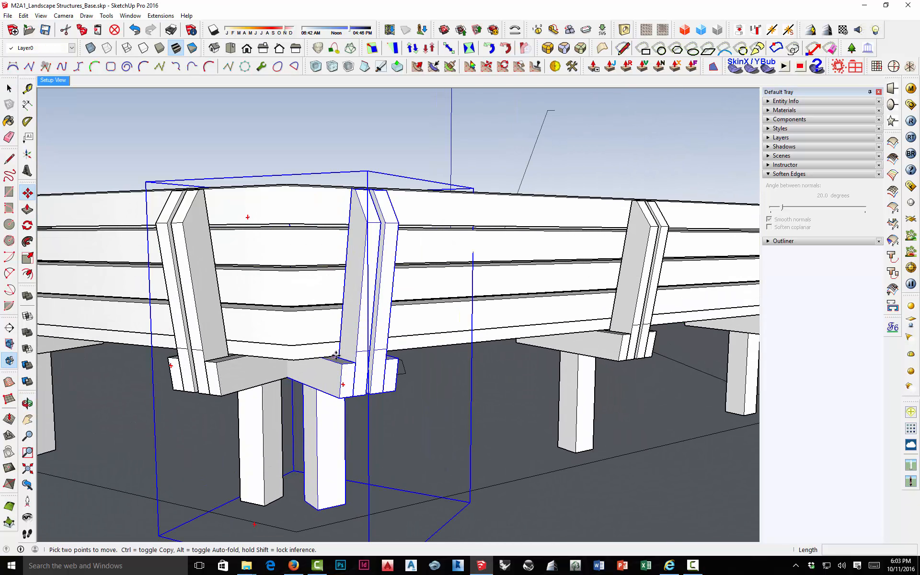
{"action": "left_click", "coordinate": [337, 355]}
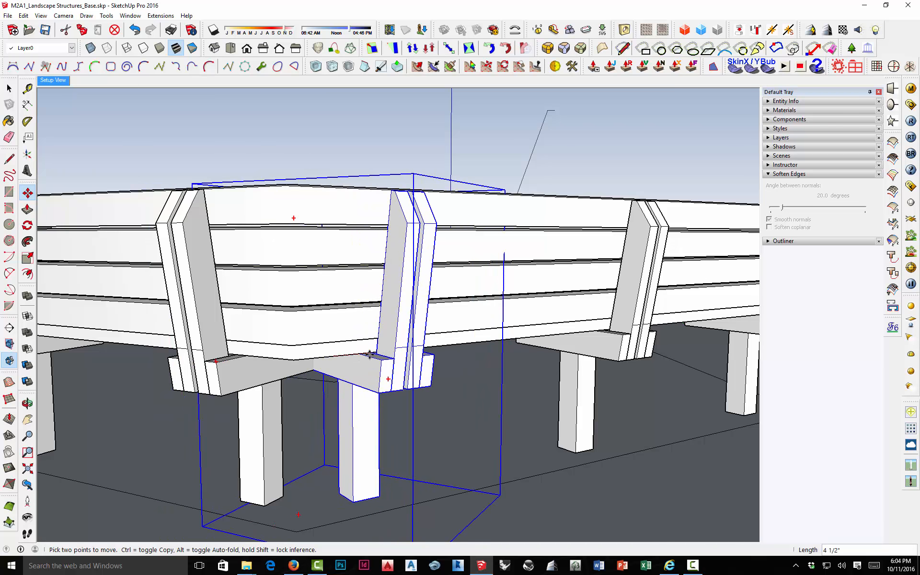
Step: Examine the bench and the placement of its supports from above, the front and the back
{"action": "middle_click_drag", "start_coordinate": [393, 360], "coordinate": [285, 254]}
{"action": "scroll", "coordinate": [284, 255], "scroll_direction": "down", "scroll_amount": 5}
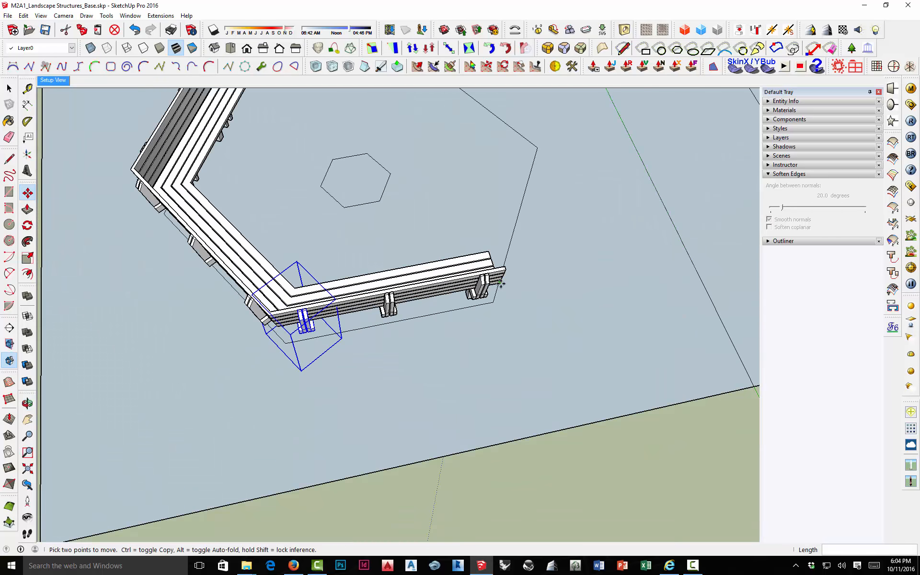
{"action": "middle_click_drag", "start_coordinate": [501, 283], "coordinate": [120, 218]}
{"action": "middle_click_drag", "start_coordinate": [521, 229], "coordinate": [165, 240]}
{"action": "middle_click_drag", "start_coordinate": [525, 342], "coordinate": [369, 250]}
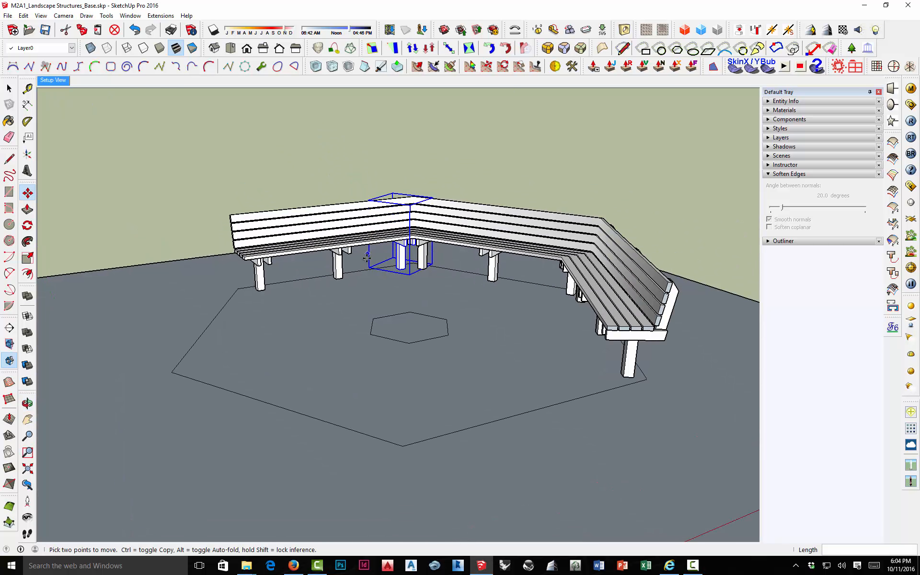
{"action": "middle_click_drag", "start_coordinate": [599, 357], "coordinate": [422, 283]}
{"action": "middle_click", "coordinate": [369, 299]}
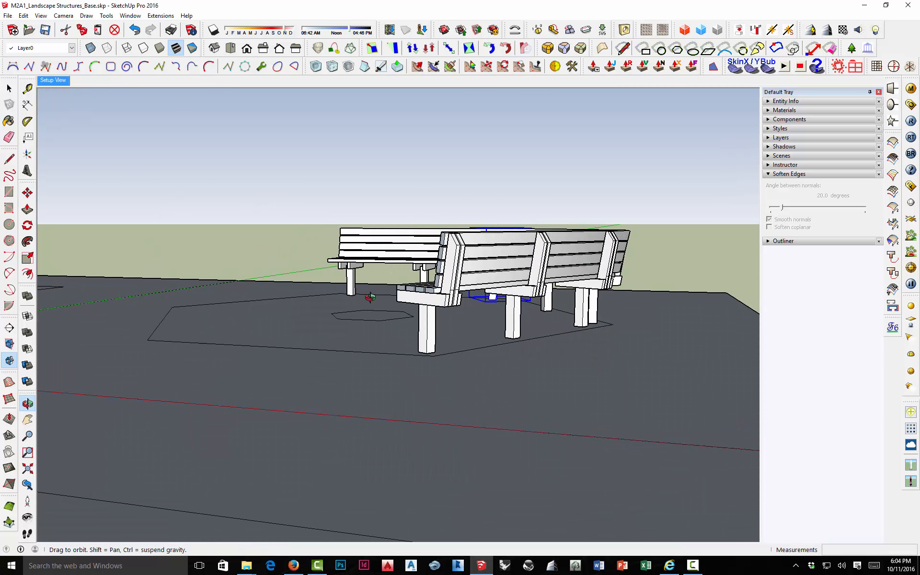